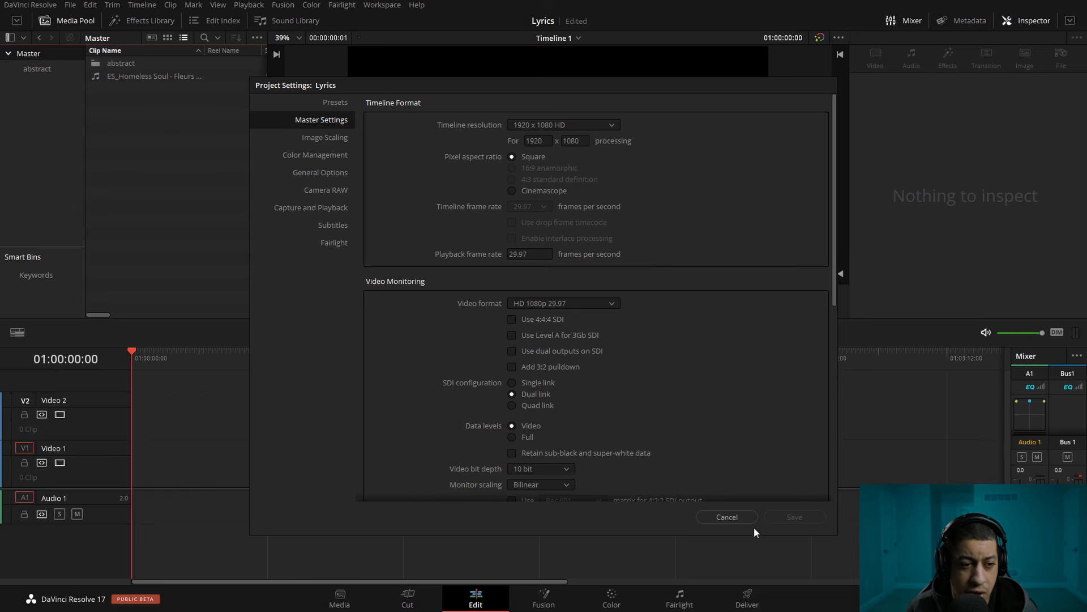
# Close the project settings and place the six ink clips from the abstract bin on Video 1, starting at the timeline's beginning
pyautogui.click(737, 516)
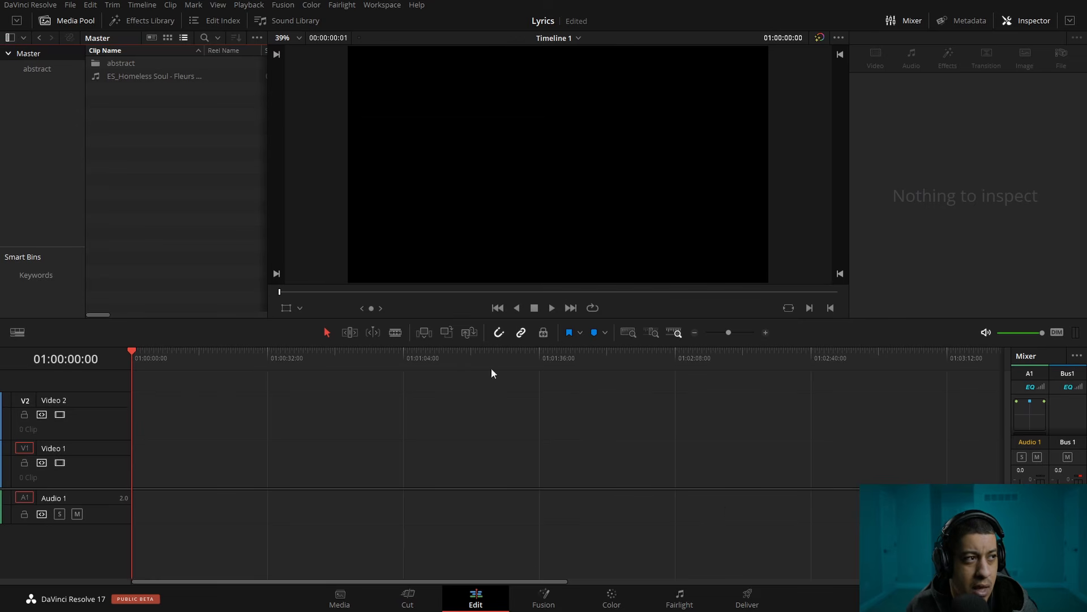
pyautogui.doubleClick(99, 64)
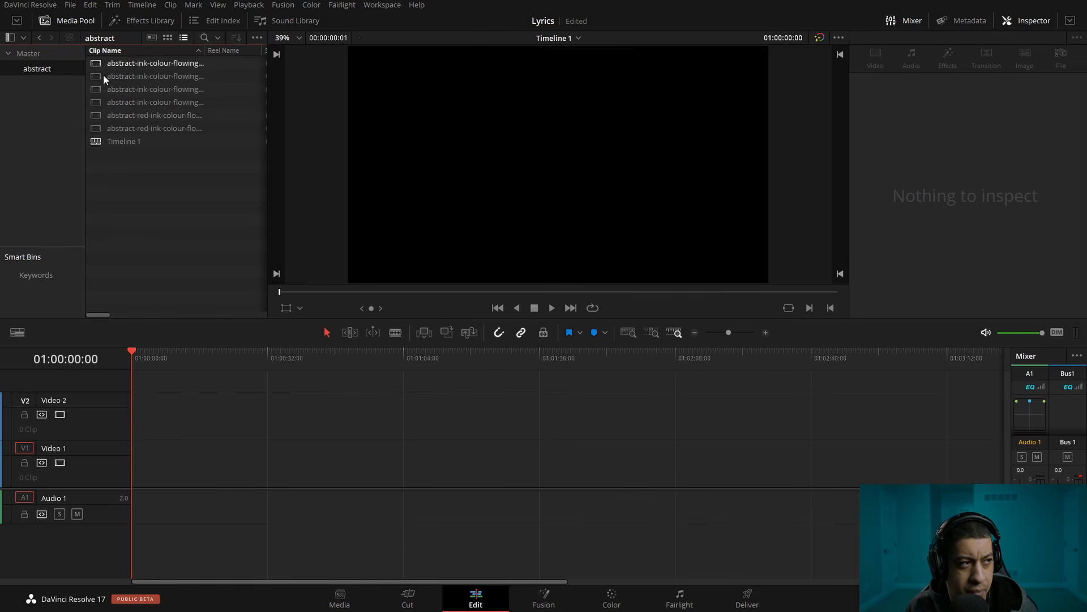
pyautogui.click(175, 130)
pyautogui.keyDown('shift'); pyautogui.click(150, 66); pyautogui.keyUp('shift')
pyautogui.moveTo(98, 80); pyautogui.dragTo(144, 474)
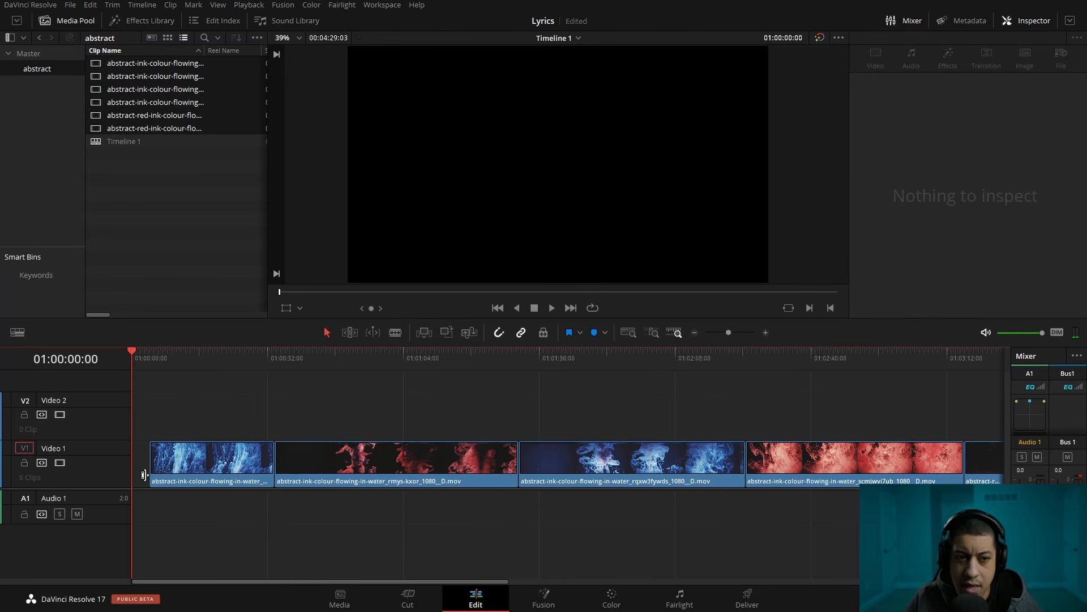
pyautogui.click(137, 465)
pyautogui.press('BackSpace')
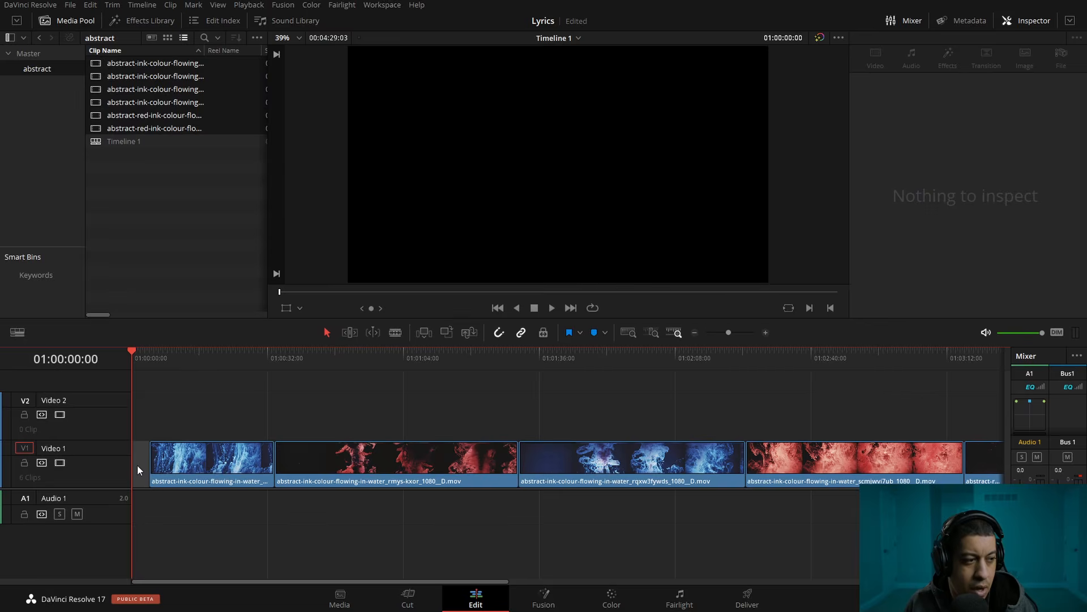
# Shorten the ink clips on Video 1 by splitting and ripple-trimming them at successive playhead positions
pyautogui.moveTo(164, 362); pyautogui.dragTo(480, 378)
pyautogui.hotkey('ctrl', 'b')
pyautogui.hotkey('ctrl', 'shift', '[')
pyautogui.hotkey('ctrl', 'shift', ']')
pyautogui.hotkey('ctrl', 'shift', '[')
pyautogui.hotkey('ctrl', 'shift', ']')
# Place another piece of the opening blue ink clip before the final red clips on Video 1 and close the remaining gap
pyautogui.moveTo(209, 463); pyautogui.dragTo(533, 423)
pyautogui.moveTo(232, 454); pyautogui.dragTo(410, 465)
pyautogui.moveTo(542, 416); pyautogui.dragTo(516, 461)
pyautogui.click(570, 467)
pyautogui.press('BackSpace')
# Ripple-trim the final red ink clips so the Video 1 sequence ends at 01:02:11:26
pyautogui.moveTo(561, 363); pyautogui.dragTo(692, 380)
pyautogui.hotkey('ctrl', 'shift', '[')
pyautogui.hotkey('ctrl', 'shift', ']')
pyautogui.hotkey('ctrl', 'shift', '[')
pyautogui.hotkey('ctrl', 'shift', ']')
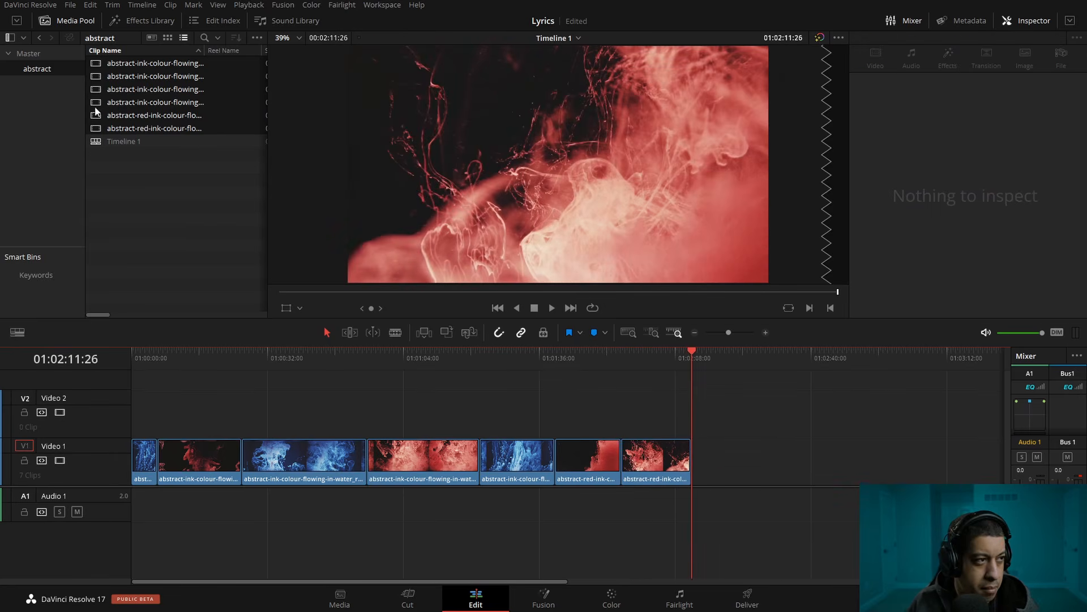
# Add ES_Homeless Soul - Fleurs Douces.mp3 to Audio 1, trimmed to end with the video at 01:02:11:26, and save the project
pyautogui.click(31, 54)
pyautogui.moveTo(136, 76); pyautogui.dragTo(143, 498)
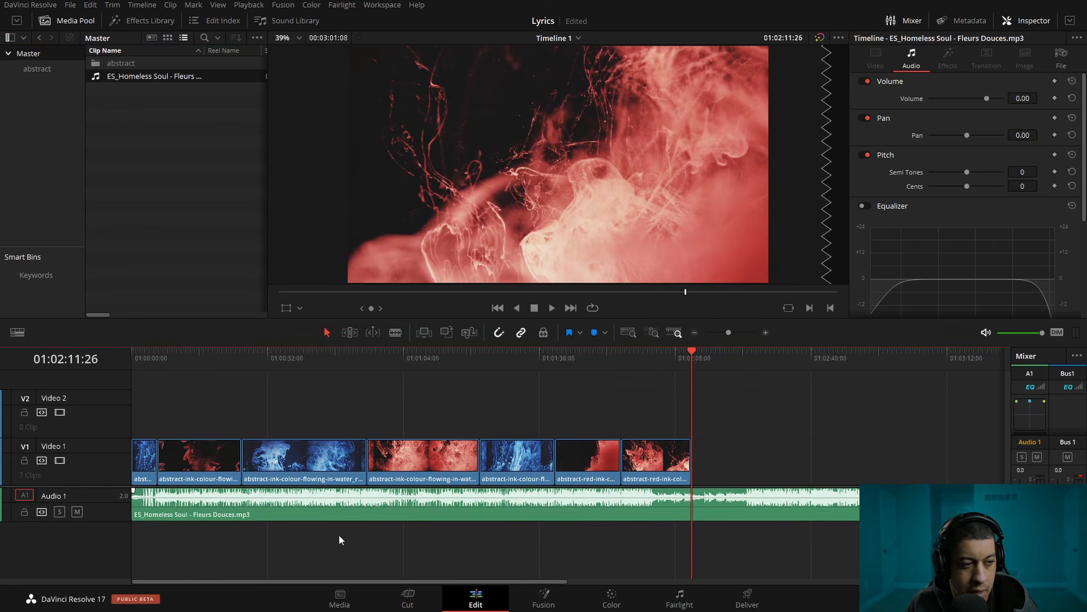
pyautogui.click(602, 515)
pyautogui.hotkey('shift', ']')
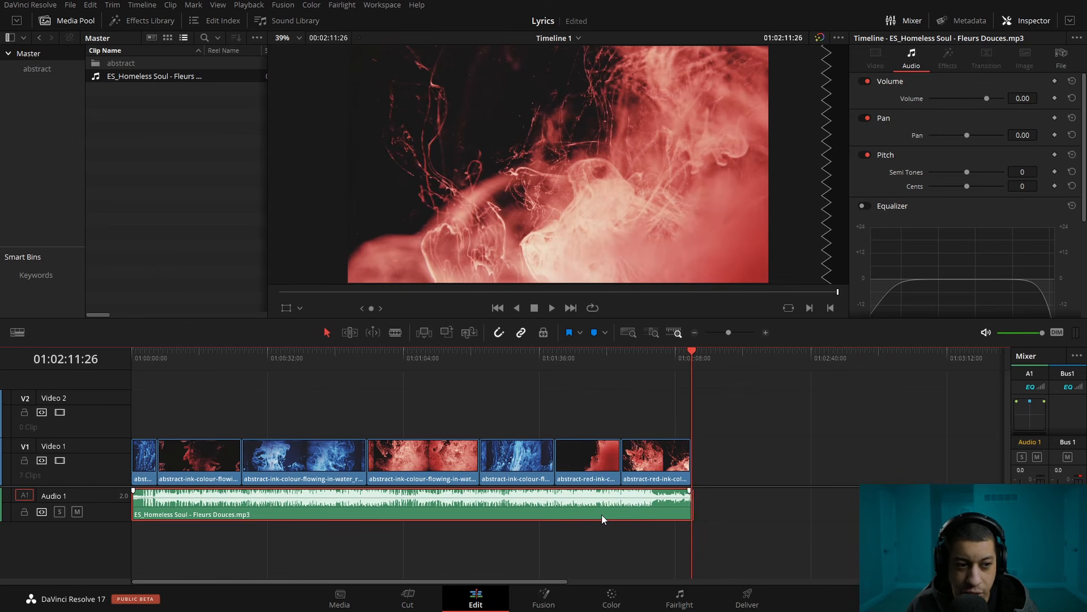
pyautogui.click(818, 542)
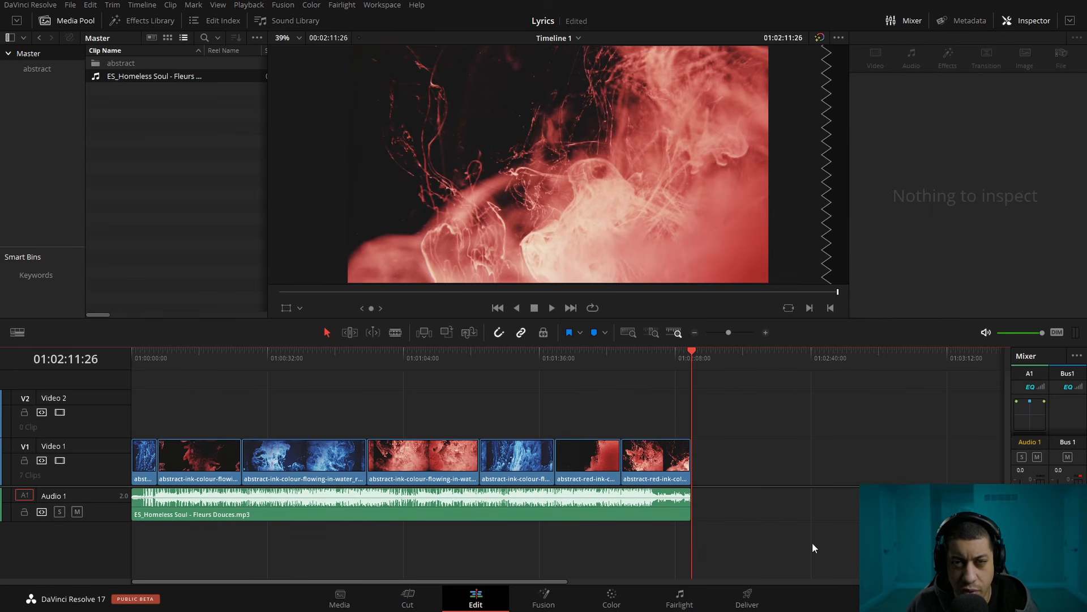
pyautogui.hotkey('ctrl', 's')
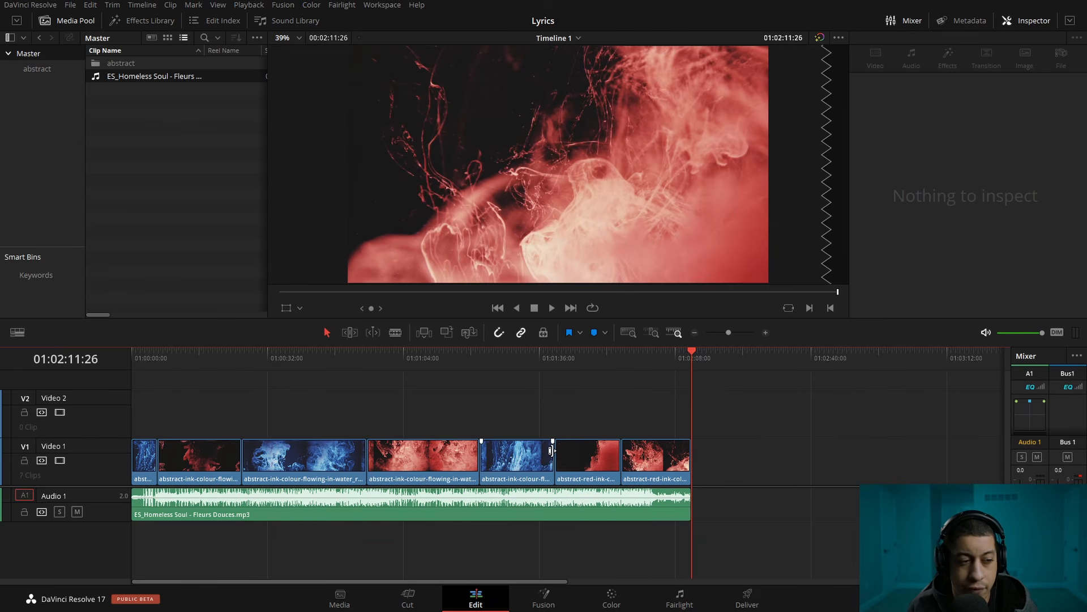
# Combine all the video clips and the music track on the timeline into a compound clip with the default name
pyautogui.click(525, 448)
pyautogui.click(430, 454)
pyautogui.click(332, 465)
pyautogui.click(219, 463)
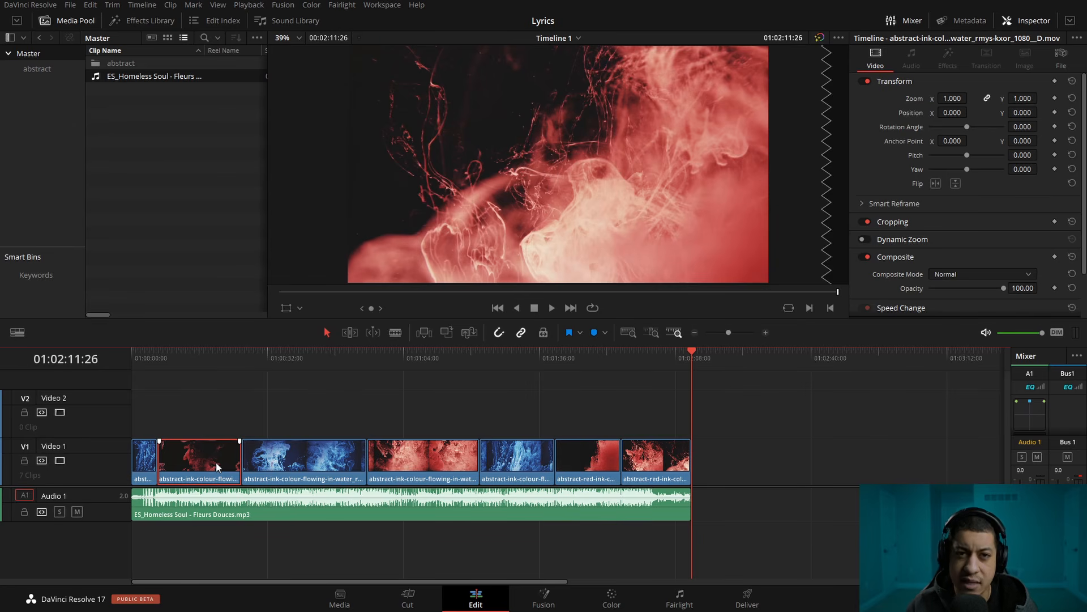
pyautogui.moveTo(751, 438); pyautogui.dragTo(158, 509)
pyautogui.rightClick(158, 505)
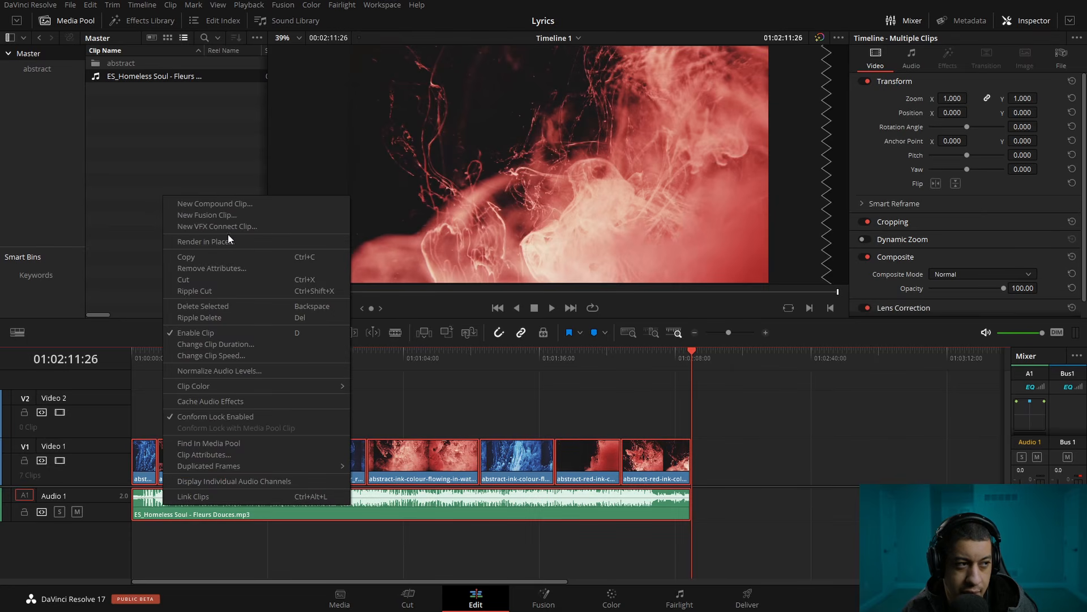
pyautogui.click(229, 211)
pyautogui.click(622, 330)
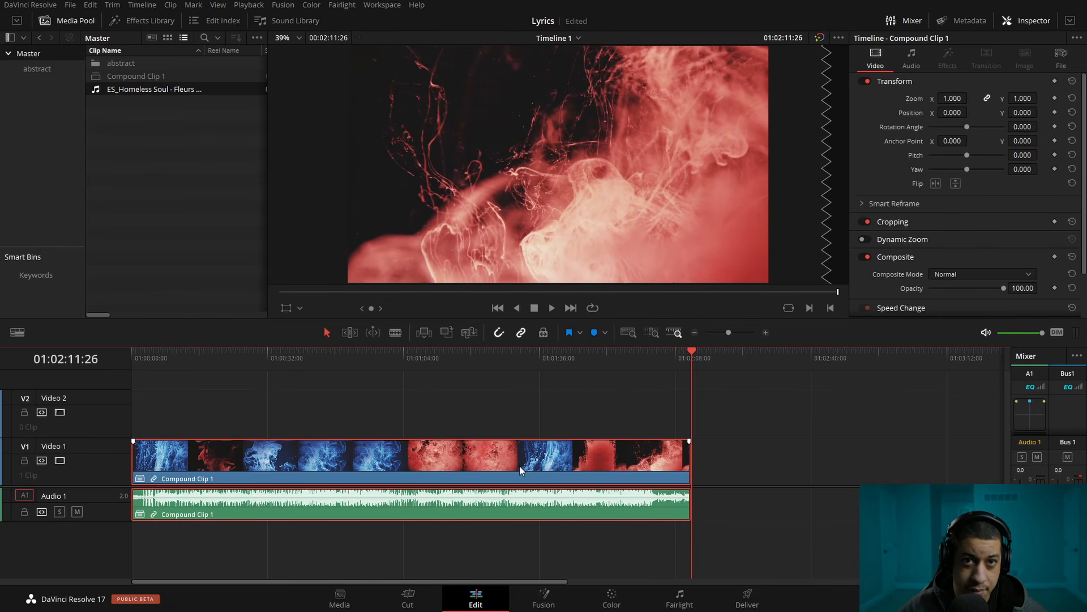
# Enable stacked timelines in the timeline view options so several timelines can be open as tabs
pyautogui.click(17, 332)
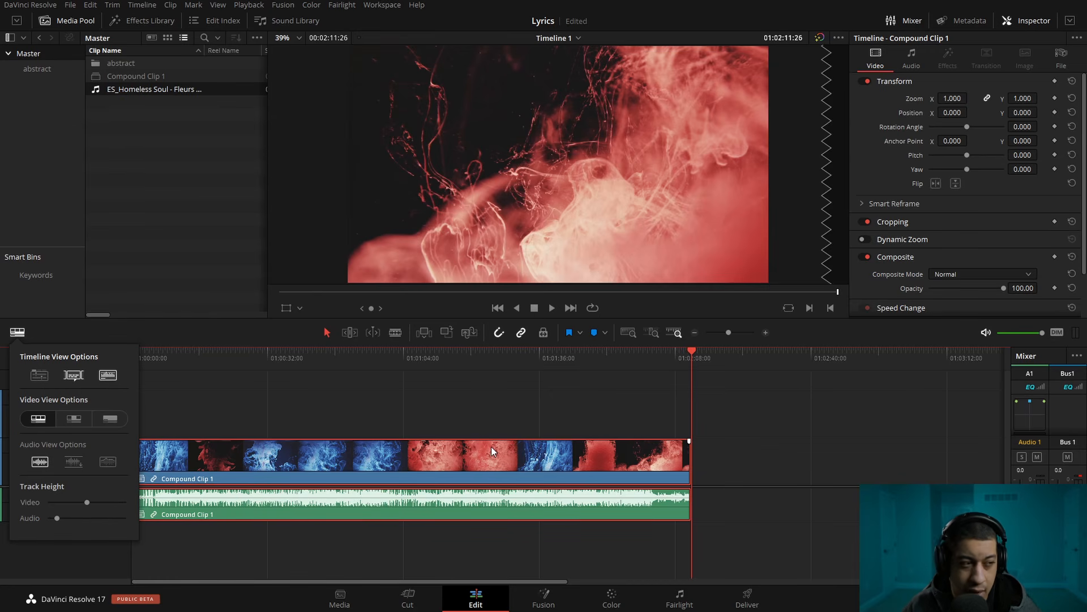
pyautogui.click(41, 378)
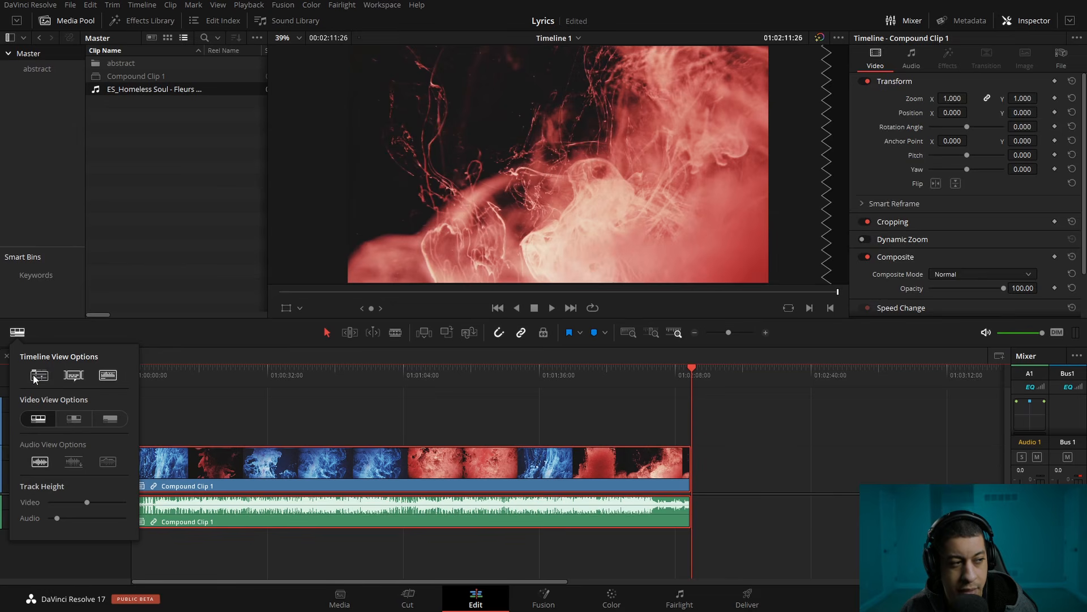
pyautogui.click(220, 407)
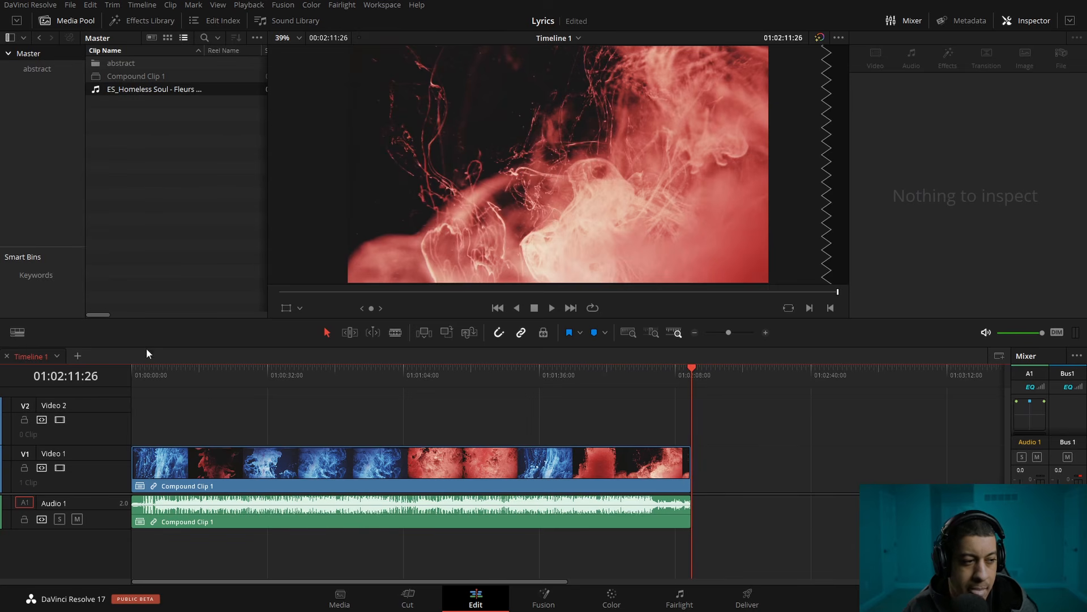
# Open Compound Clip 1 in its own timeline and place a copy of its first blue clip within the long red clip near 00:01:05
pyautogui.rightClick(249, 471)
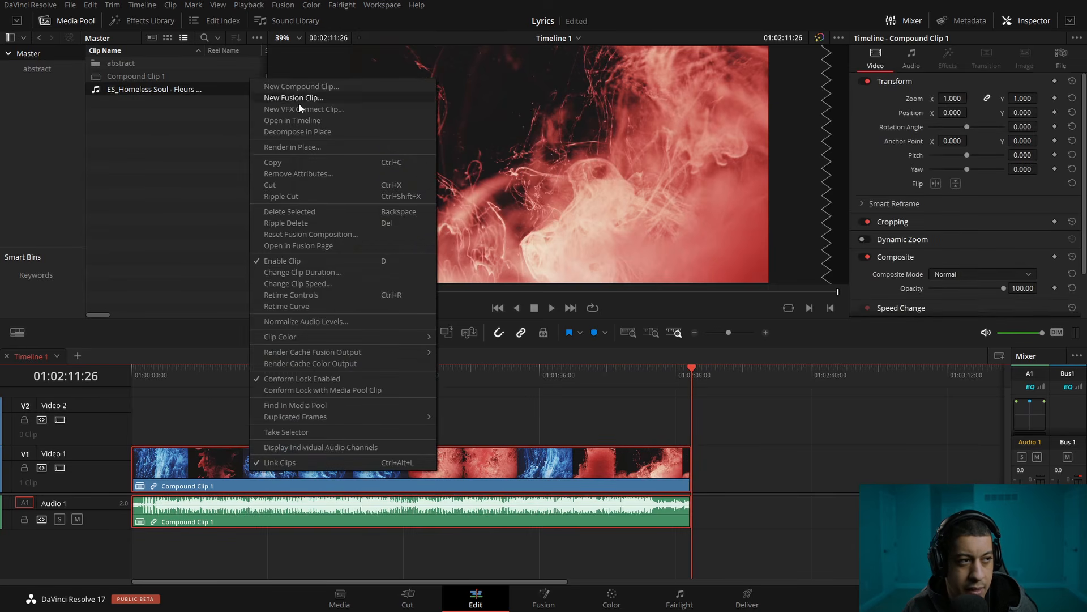
pyautogui.click(294, 120)
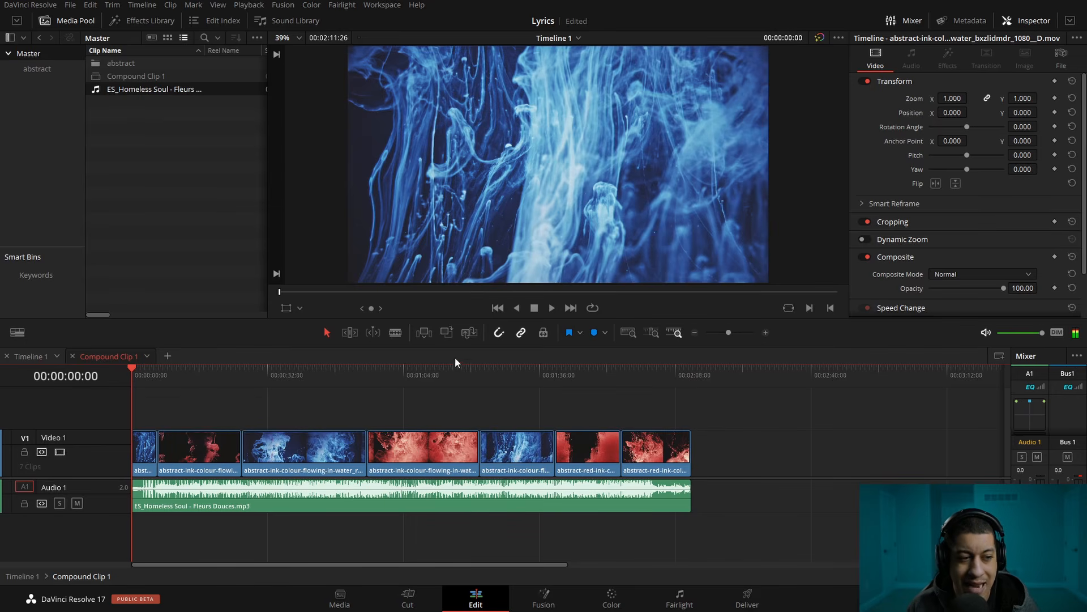
pyautogui.moveTo(144, 457); pyautogui.dragTo(426, 458)
pyautogui.moveTo(418, 380); pyautogui.dragTo(413, 379)
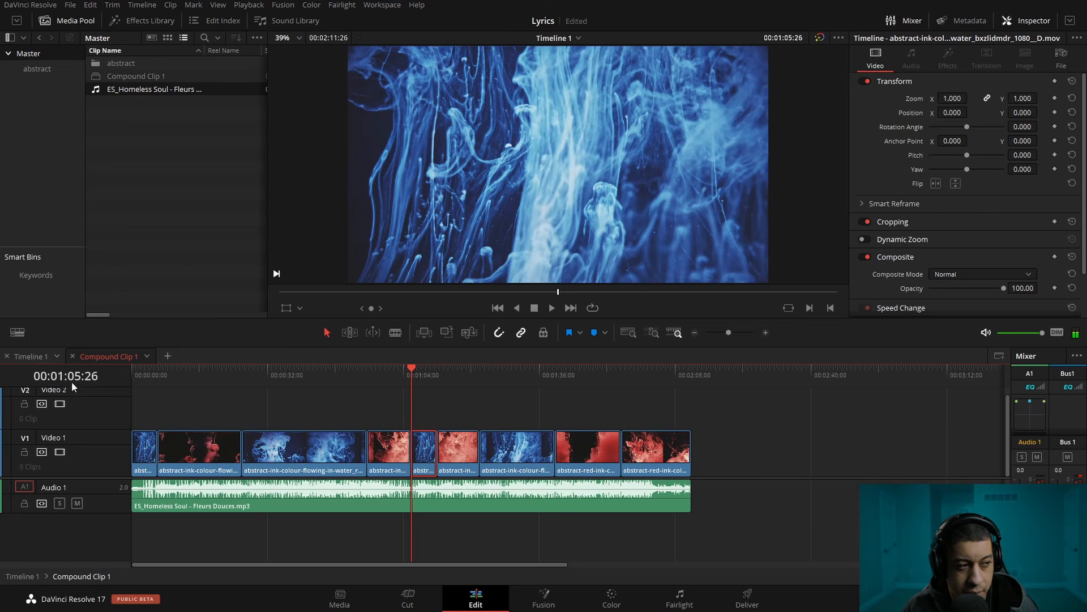
# Return to Timeline 1 and check the edited section of the compound clip at about 01:01:06
pyautogui.click(28, 357)
pyautogui.moveTo(391, 374); pyautogui.dragTo(414, 385)
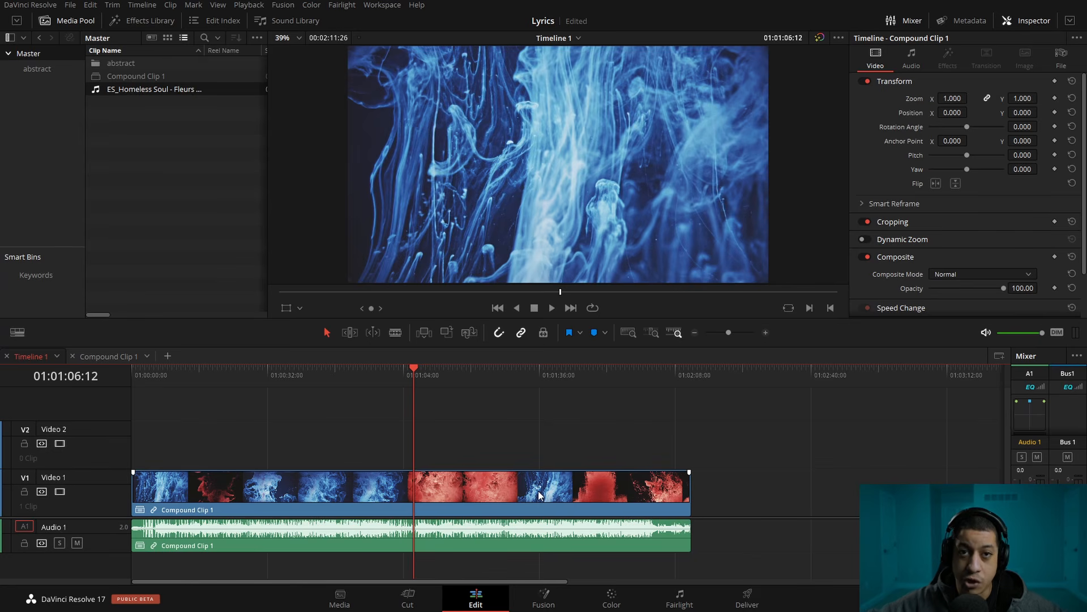
pyautogui.click(519, 491)
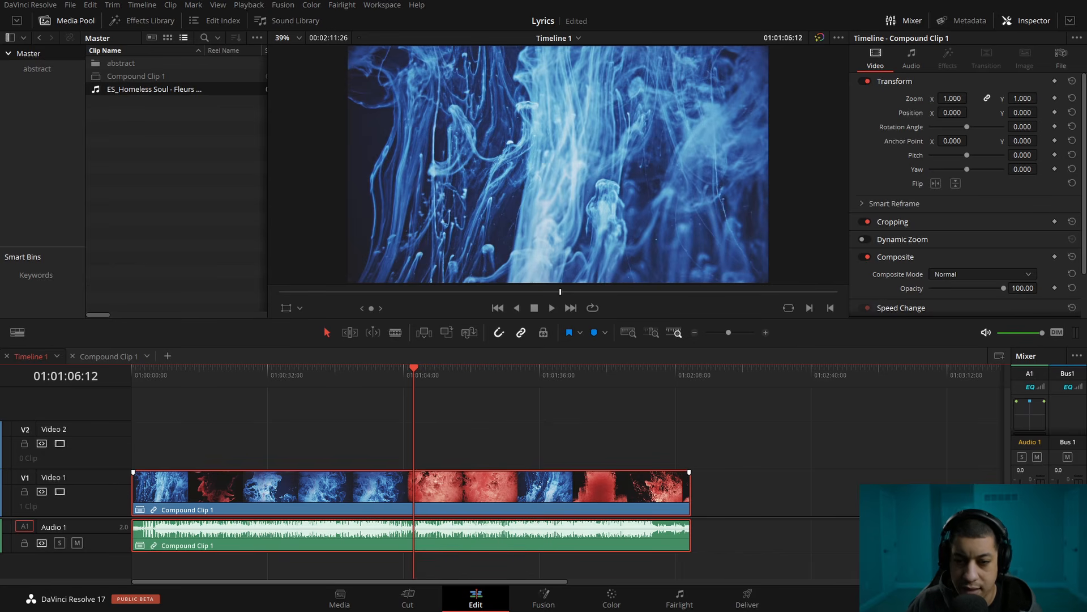
# Look over the lyrics in the Notepad file Fleurs-douces-homeless-soul-lyrics, and open the compound clip on the Fusion page
pyautogui.hotkey('alt', 'Tab')
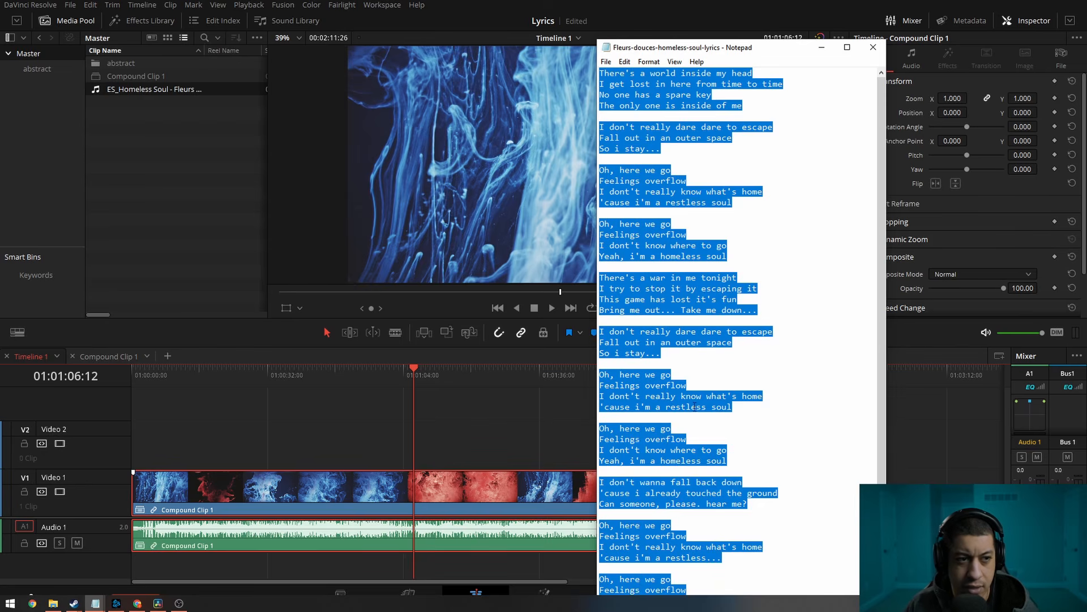
pyautogui.click(783, 237)
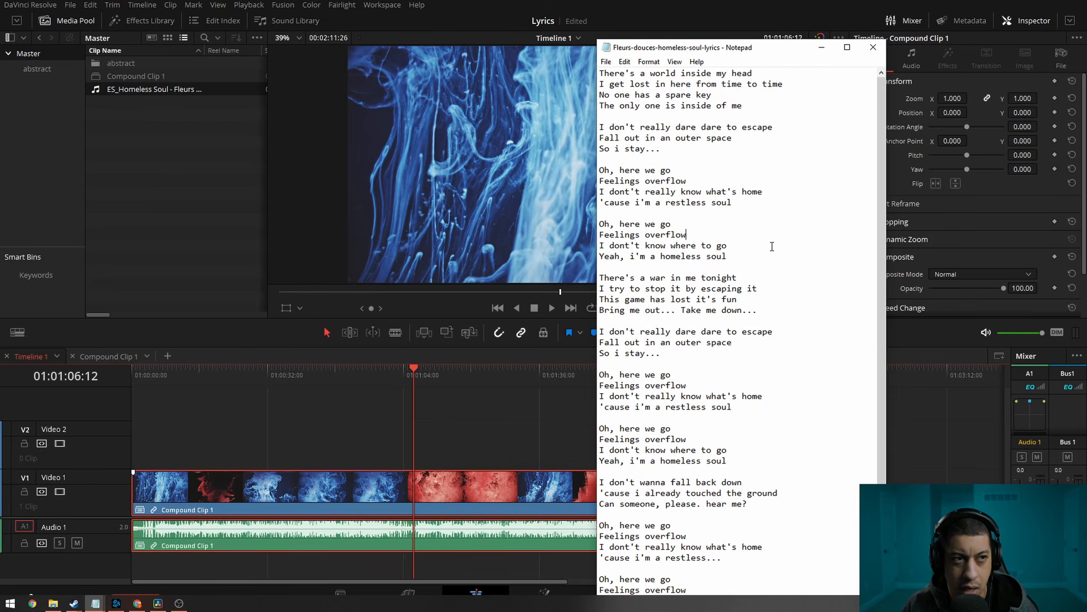
pyautogui.click(553, 344)
pyautogui.click(552, 600)
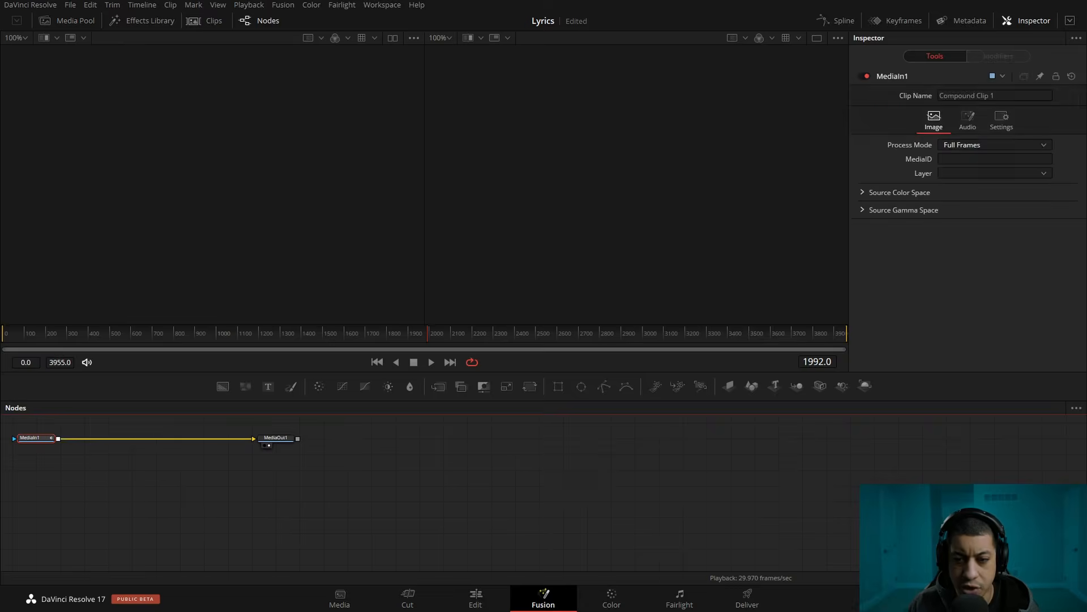
# Copy all the lyrics from the Notepad file and return to DaVinci Resolve's Fusion page
pyautogui.hotkey('alt', 'Tab')
pyautogui.rightClick(767, 338)
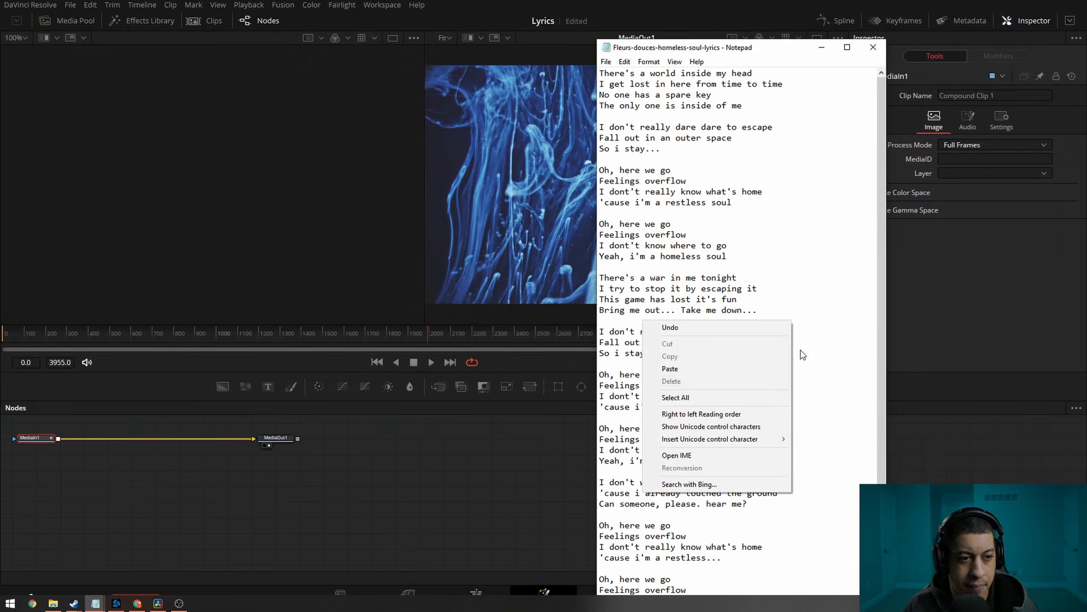
pyautogui.click(759, 398)
pyautogui.click(787, 404)
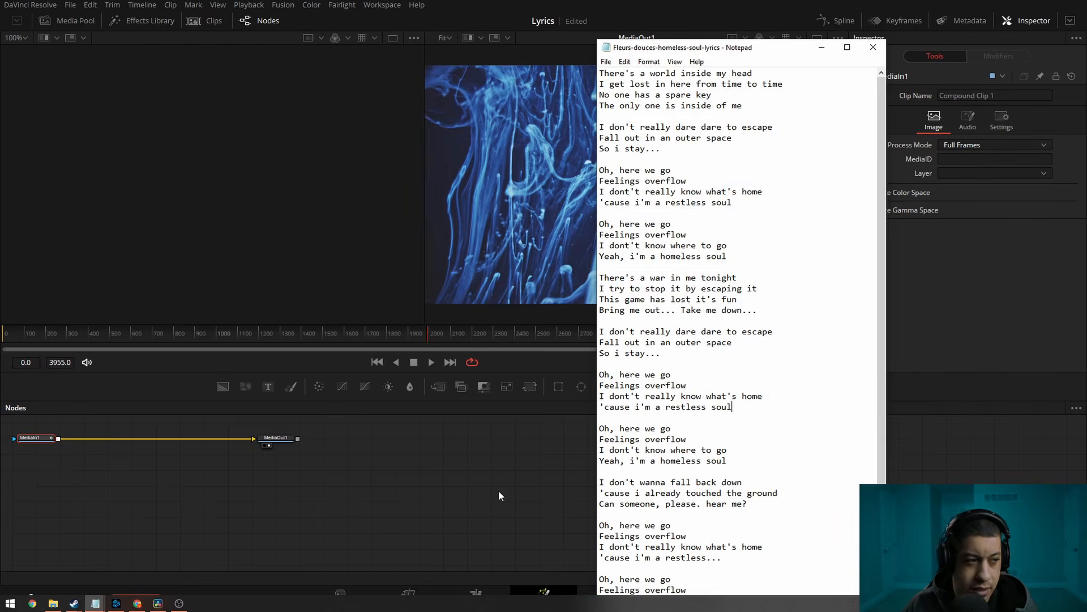
pyautogui.click(498, 491)
# Add a Text+ node above the link between MediaIn1 and MediaOut1 and paste the full lyrics as its text
pyautogui.moveTo(328, 454); pyautogui.dragTo(532, 481)
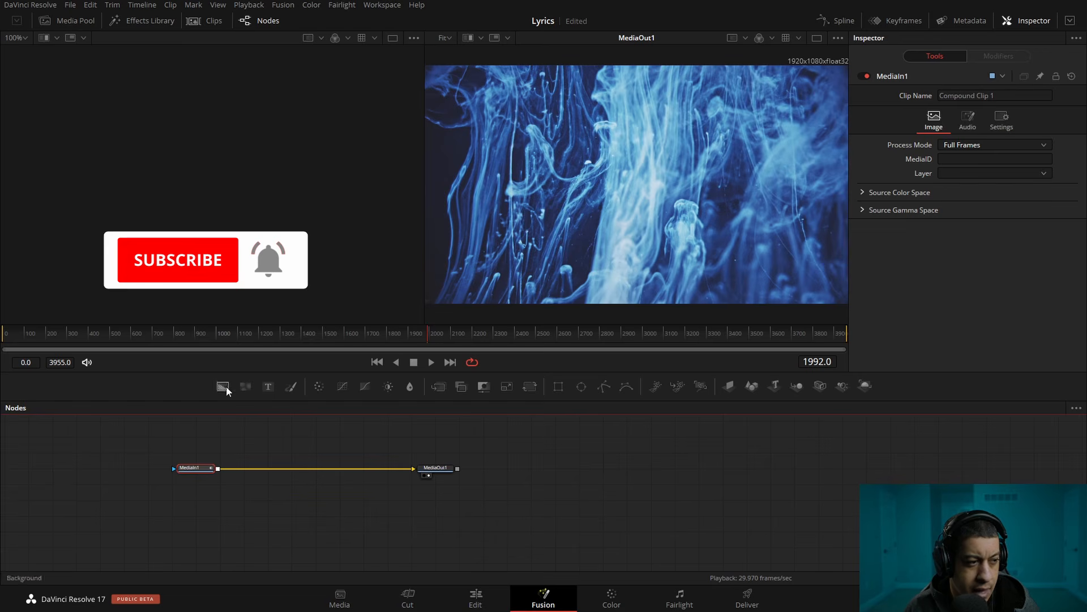
pyautogui.moveTo(298, 424); pyautogui.dragTo(333, 451)
pyautogui.moveTo(267, 389); pyautogui.dragTo(322, 443)
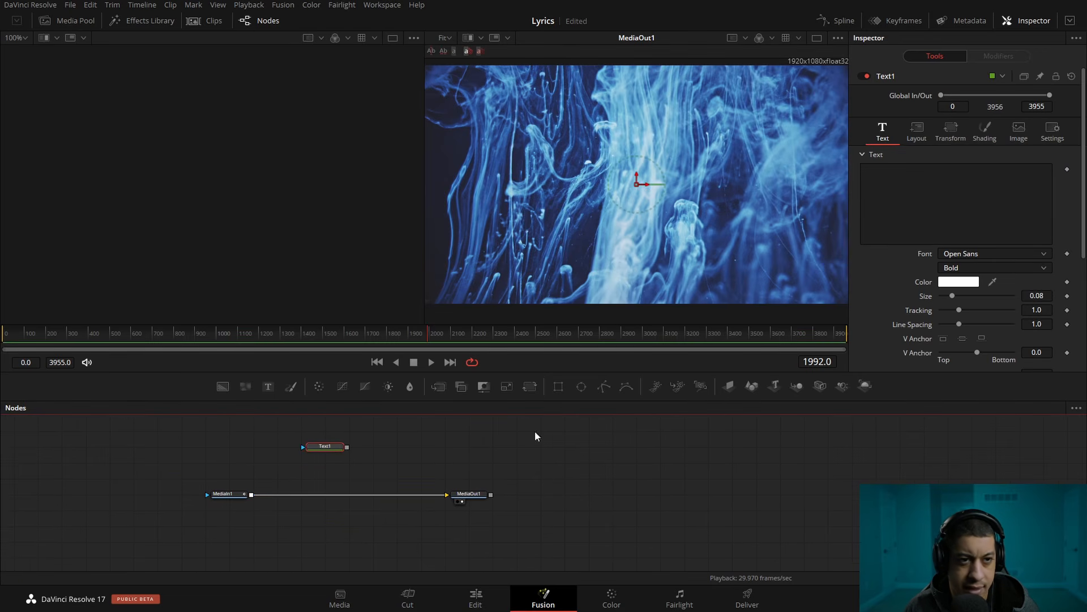
pyautogui.click(866, 232)
pyautogui.hotkey('ctrl', 'v')
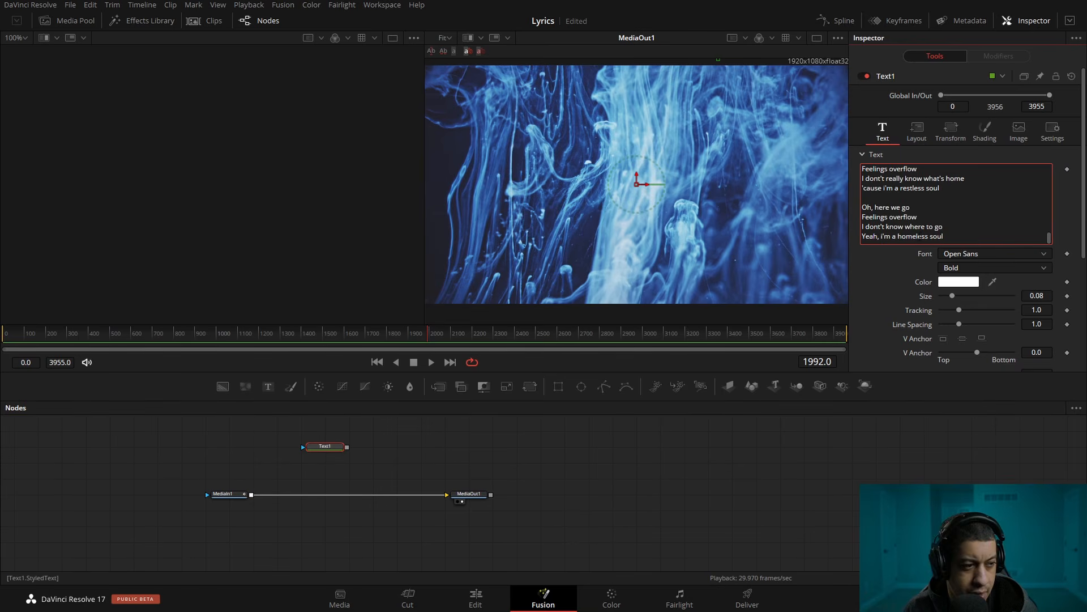
# Show MediaIn1 in the second viewer and play the composition from the start, stopping at frame 76
pyautogui.moveTo(439, 455); pyautogui.dragTo(573, 479)
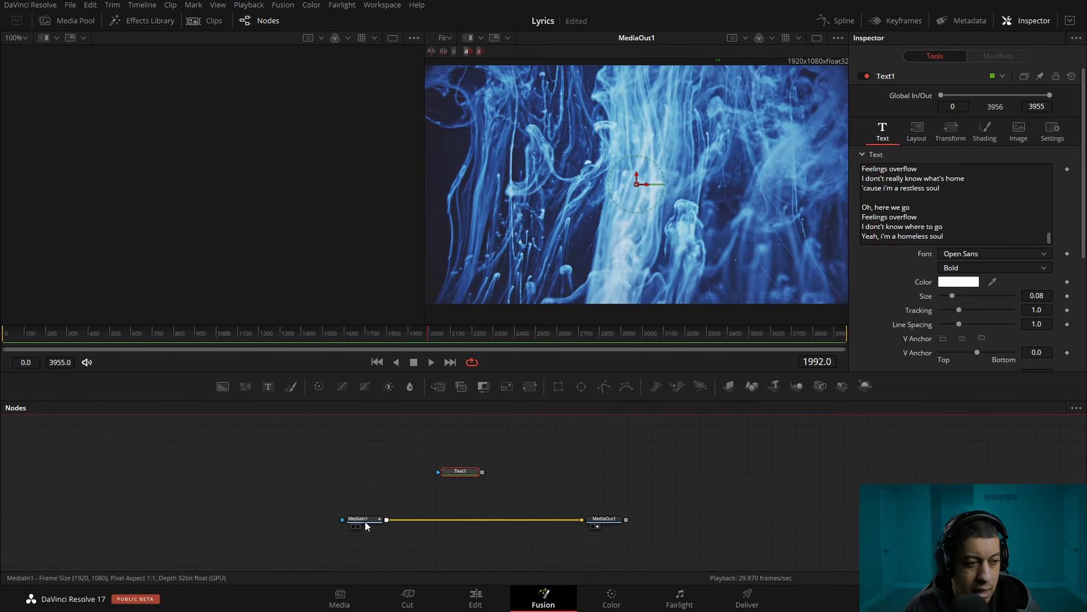
pyautogui.moveTo(355, 521); pyautogui.dragTo(382, 505)
pyautogui.hotkey('ctrl', 'z')
pyautogui.click(358, 525)
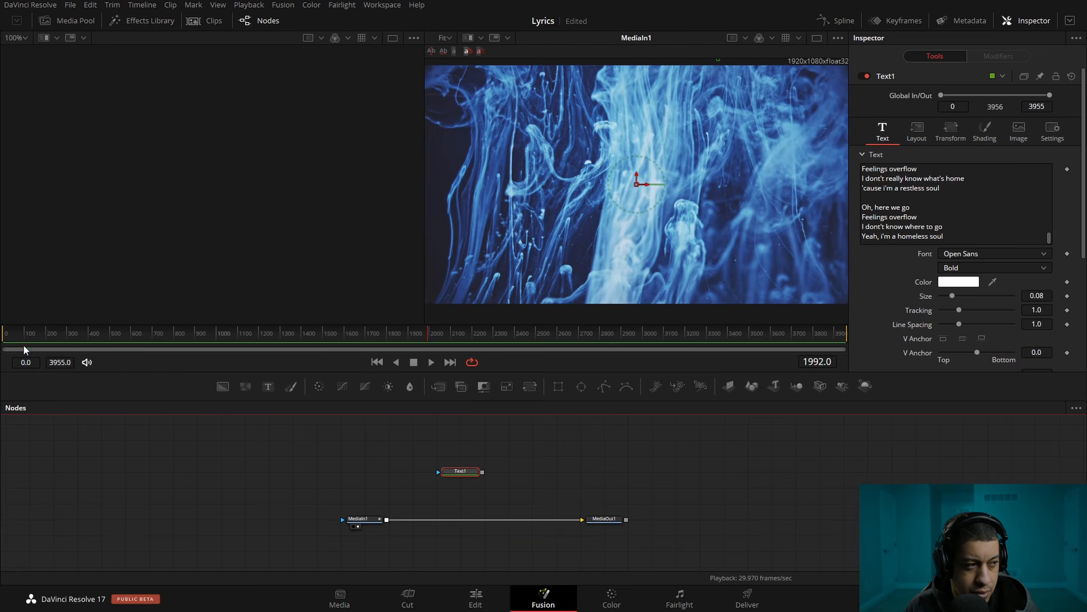
pyautogui.click(6, 337)
pyautogui.click(430, 365)
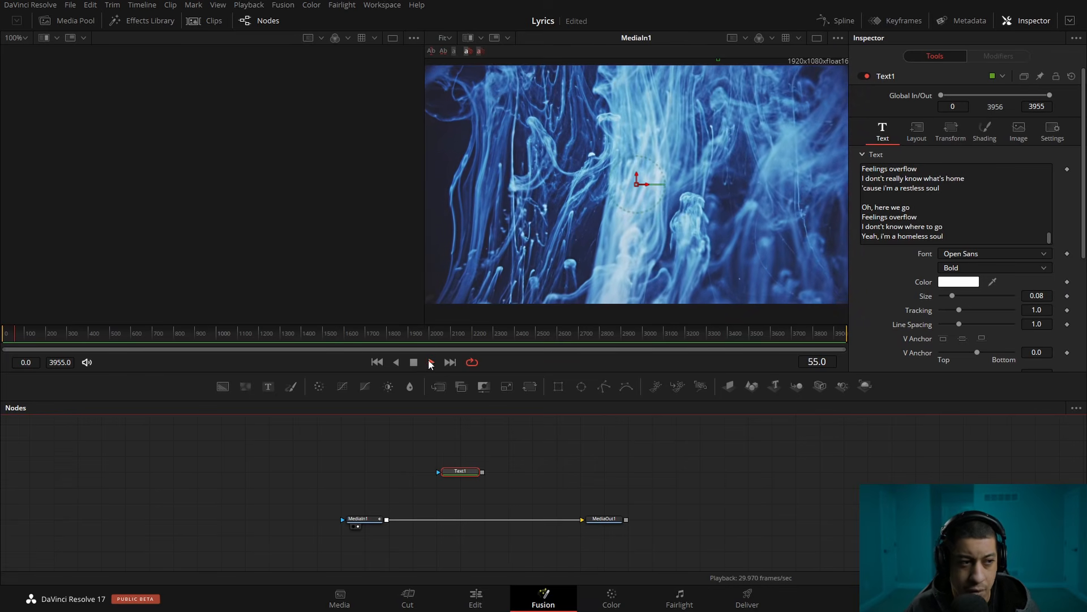
pyautogui.click(410, 363)
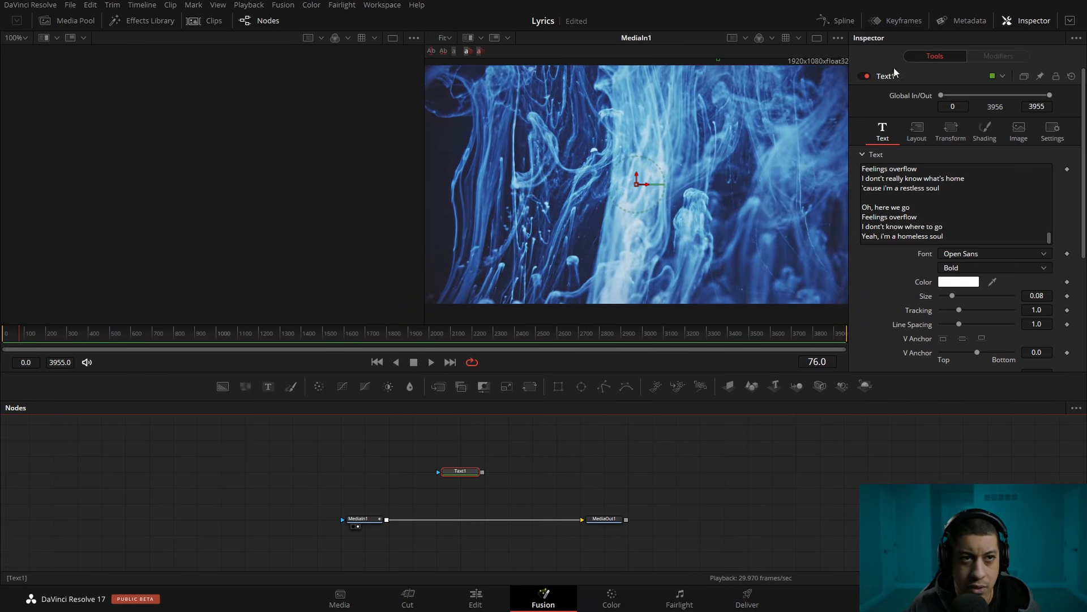
# Display the Keyframes editor beside the node graph instead of the Spline editor, keeping all three nodes in view
pyautogui.click(842, 22)
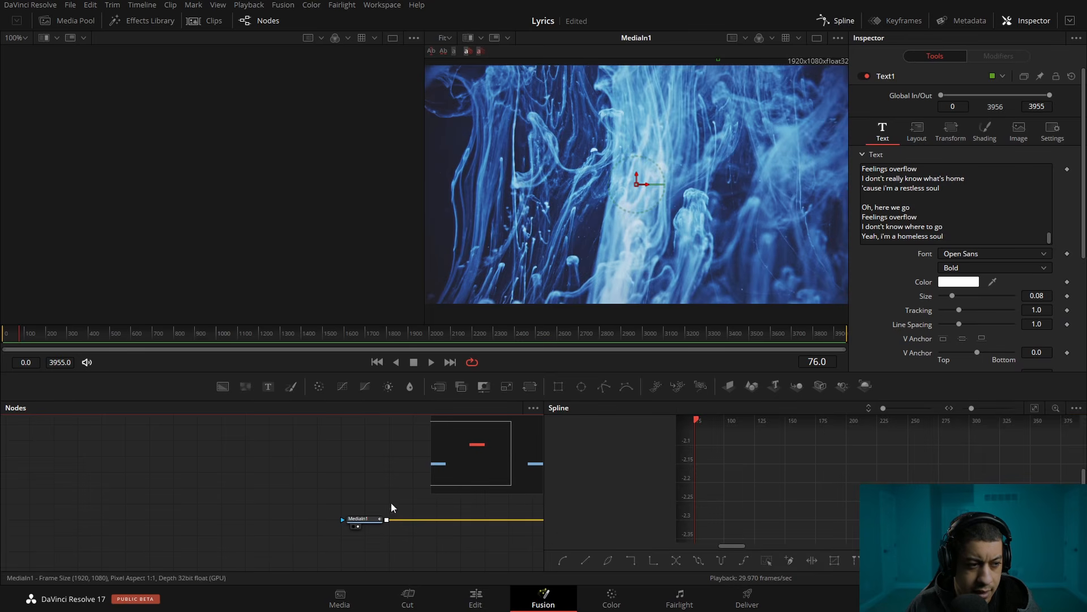
pyautogui.click(901, 20)
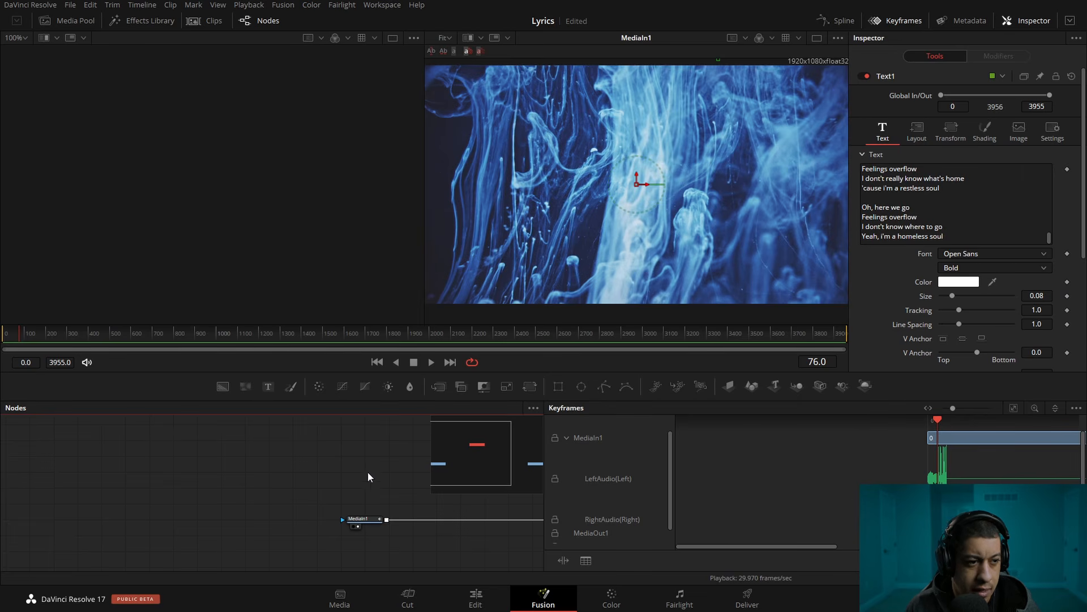
pyautogui.moveTo(368, 472); pyautogui.dragTo(262, 513)
pyautogui.moveTo(265, 568); pyautogui.dragTo(263, 561)
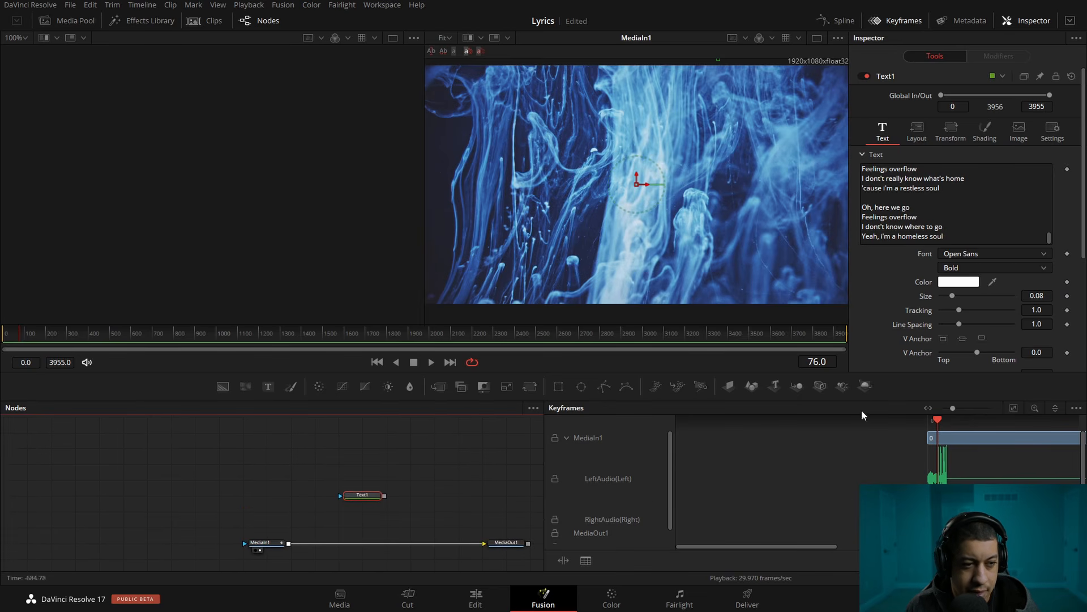
# Reduce the line size of the enlarged audio waveform in the Keyframes editor
pyautogui.rightClick(768, 472)
pyautogui.moveTo(858, 193)
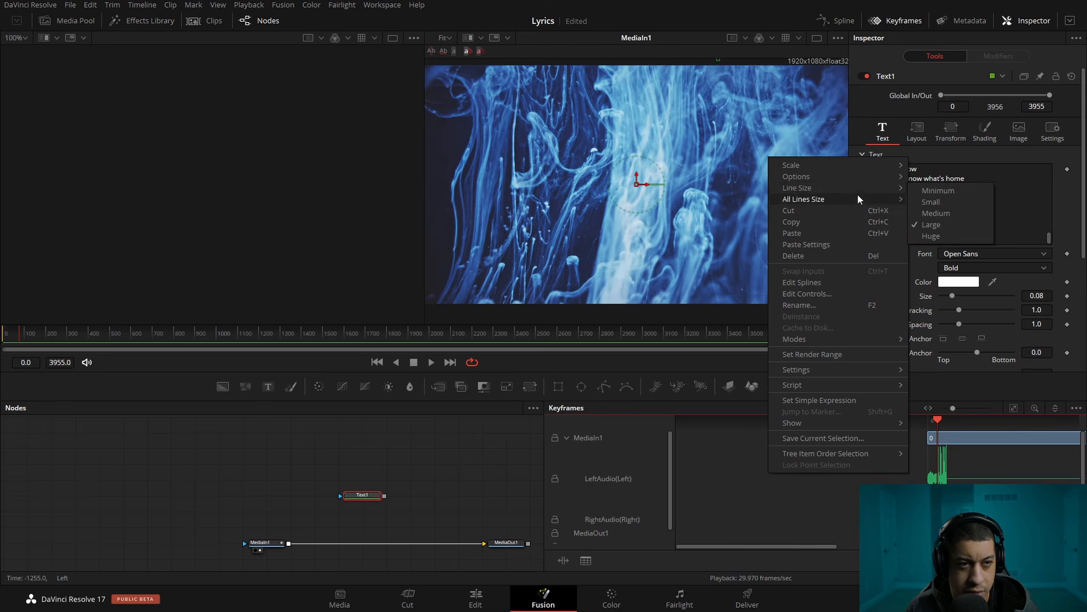
pyautogui.click(940, 201)
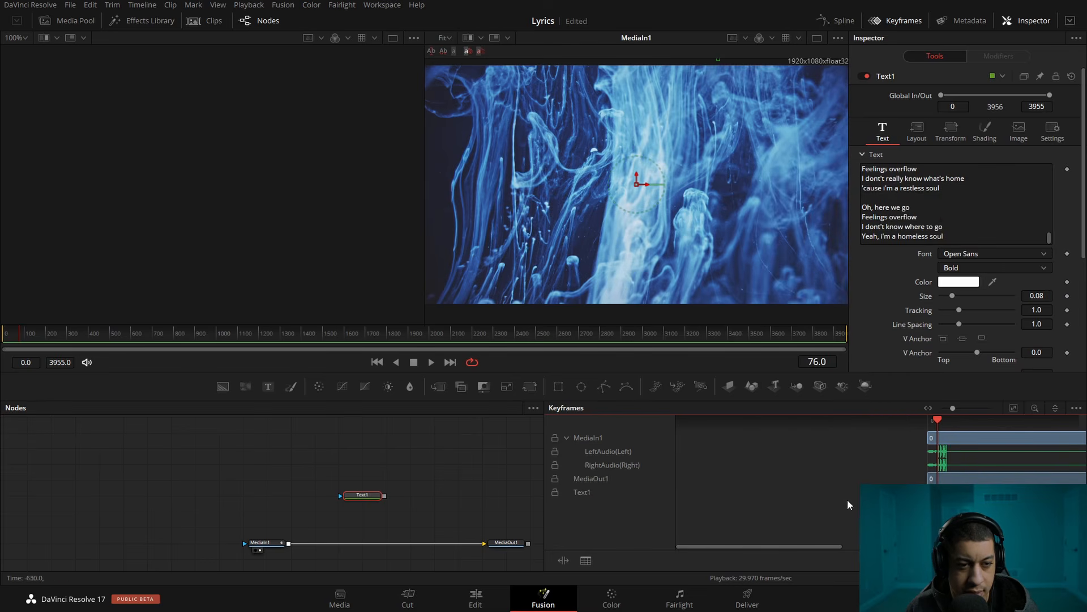
# Set the left audio waveform's line size to Large in the Keyframes editor
pyautogui.moveTo(800, 546); pyautogui.dragTo(895, 546)
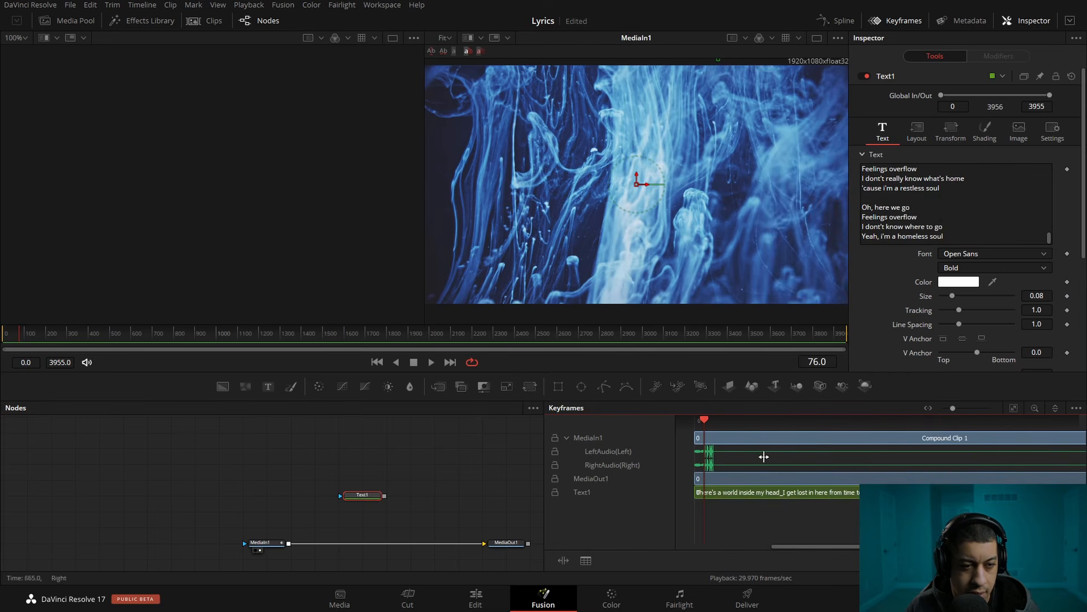
pyautogui.moveTo(715, 452)
pyautogui.mouseDown()
pyautogui.moveTo(979, 451)
pyautogui.moveTo(684, 452)
pyautogui.moveTo(886, 456)
pyautogui.mouseUp()
pyautogui.moveTo(1038, 453); pyautogui.dragTo(944, 453)
pyautogui.moveTo(955, 408); pyautogui.dragTo(949, 410)
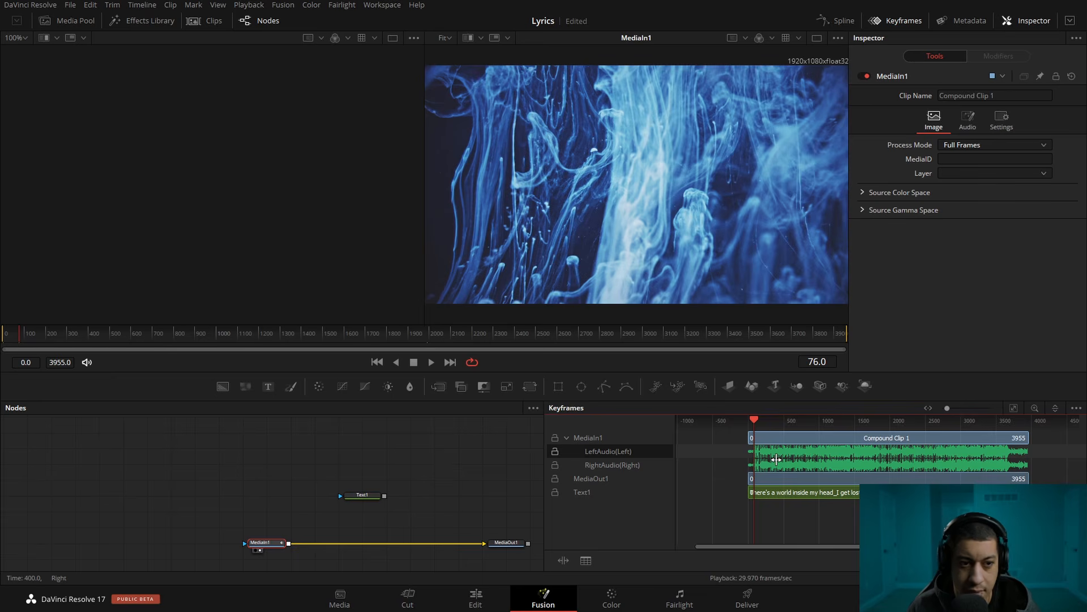
pyautogui.rightClick(770, 457)
pyautogui.moveTo(808, 171)
pyautogui.click(934, 207)
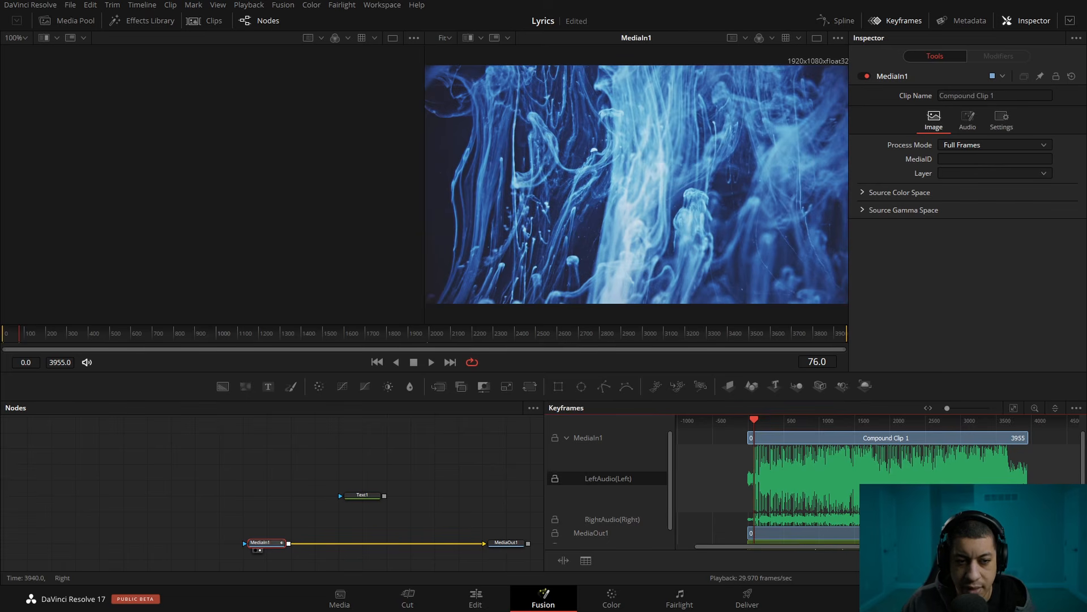
# Play the composition from frame 76 and stop at frame 129
pyautogui.click(431, 362)
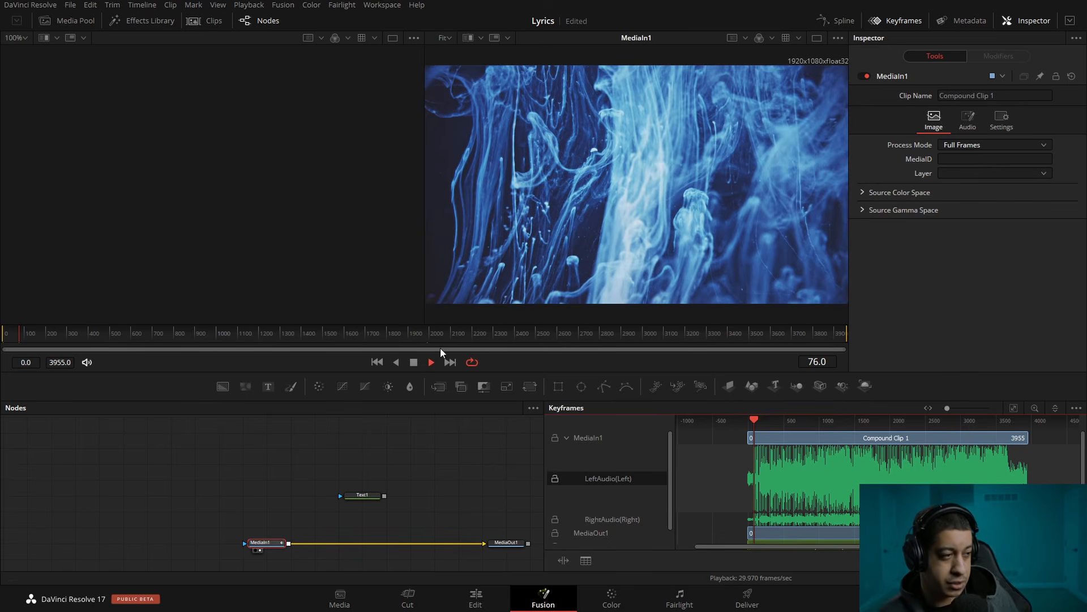
pyautogui.press('space')
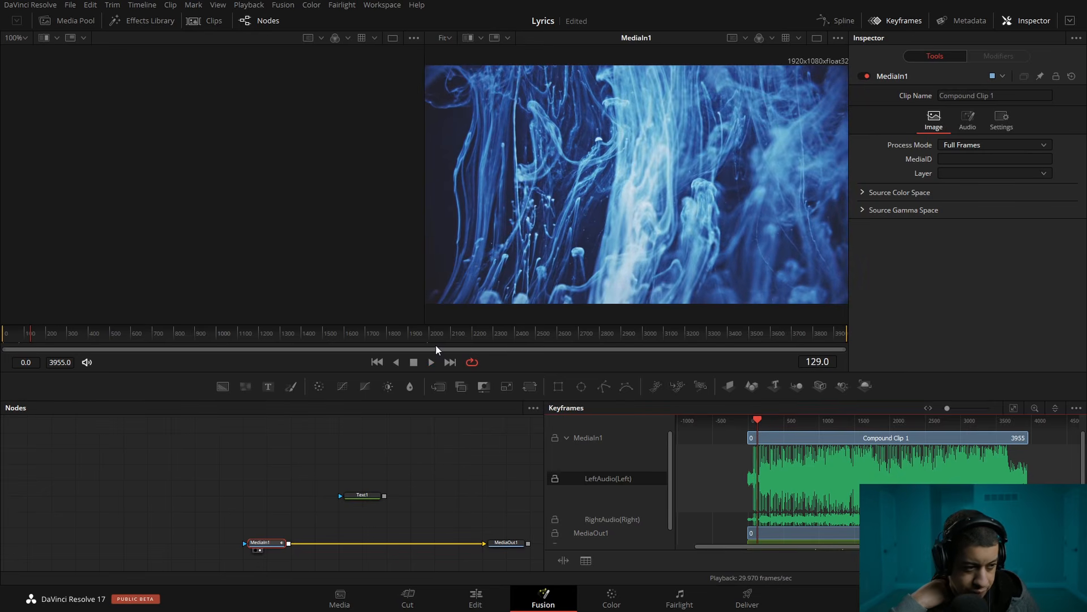
pyautogui.press('space')
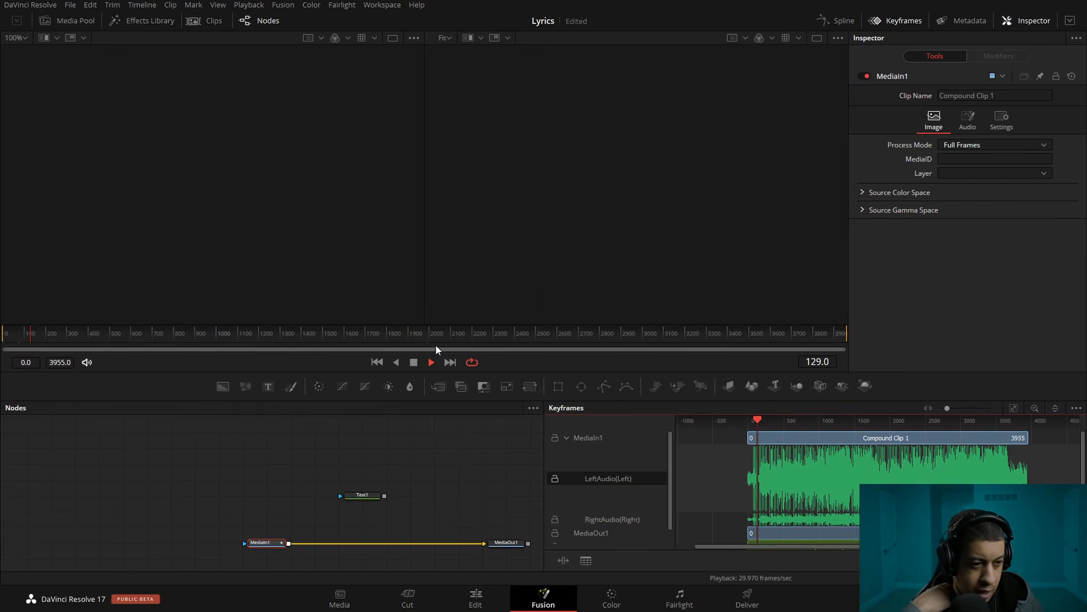
pyautogui.press('space')
# Show MediaIn1 in the first viewer and Text1 in the second, with the Keyframes editor hidden
pyautogui.moveTo(266, 547); pyautogui.dragTo(220, 246)
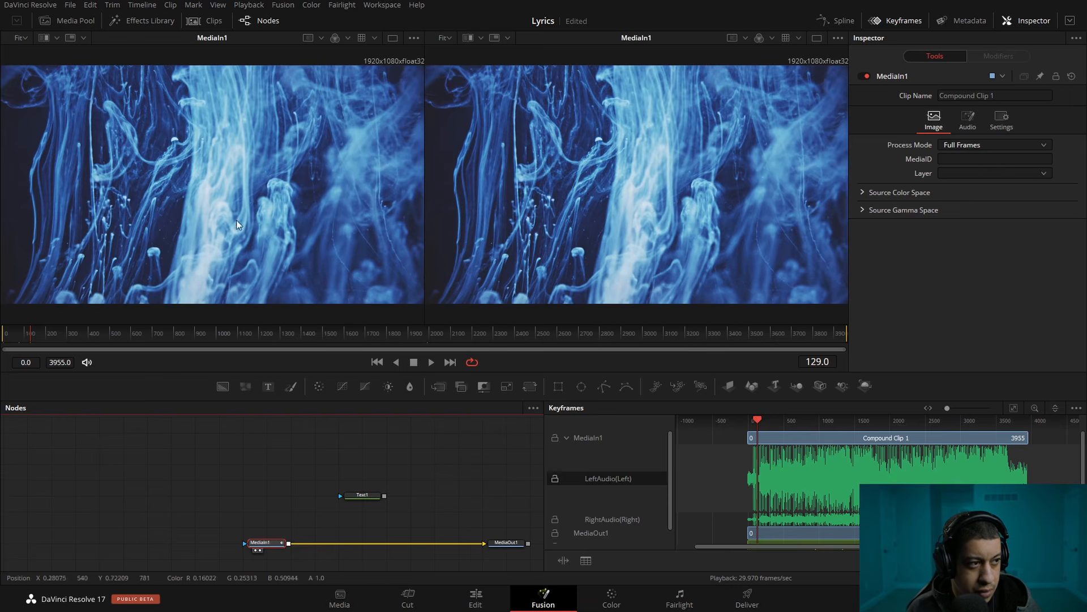
pyautogui.click(906, 22)
pyautogui.click(446, 453)
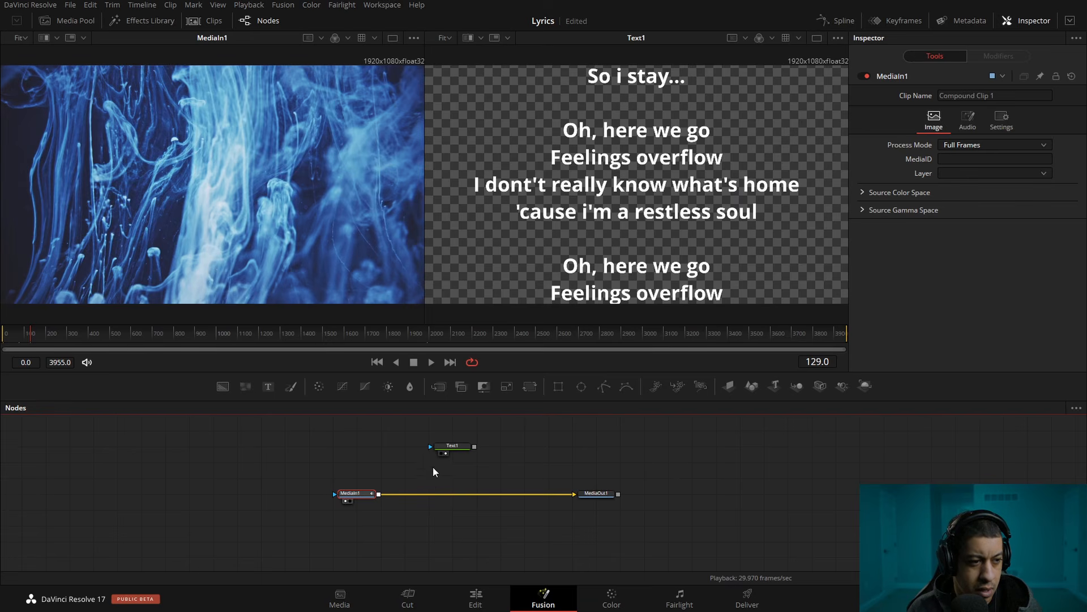
# Set the Text1 lyrics to size 0.05 and the Futura PT font
pyautogui.click(451, 449)
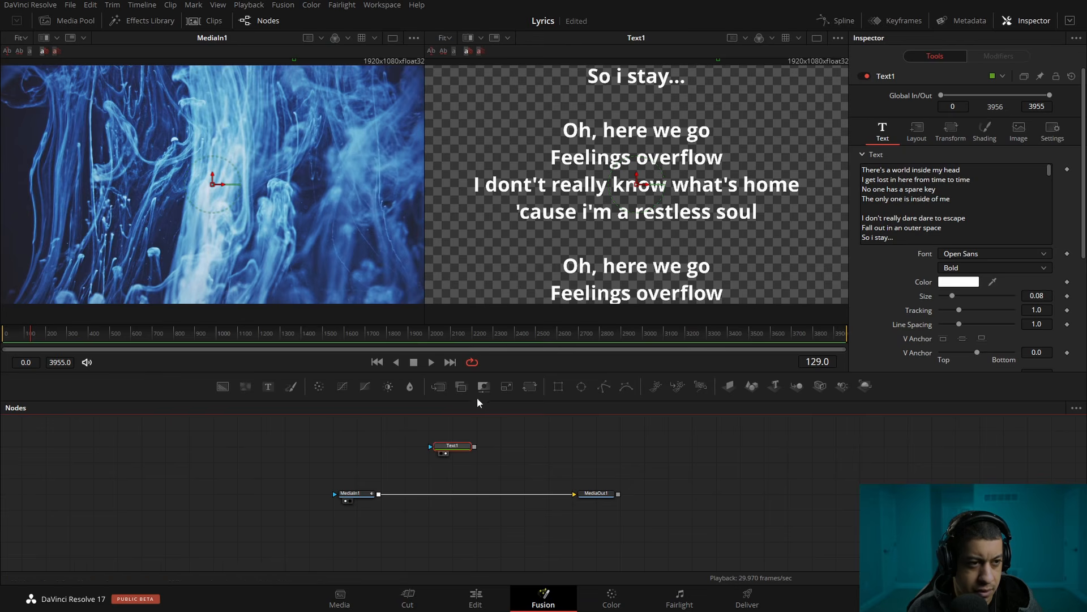
pyautogui.click(1036, 295)
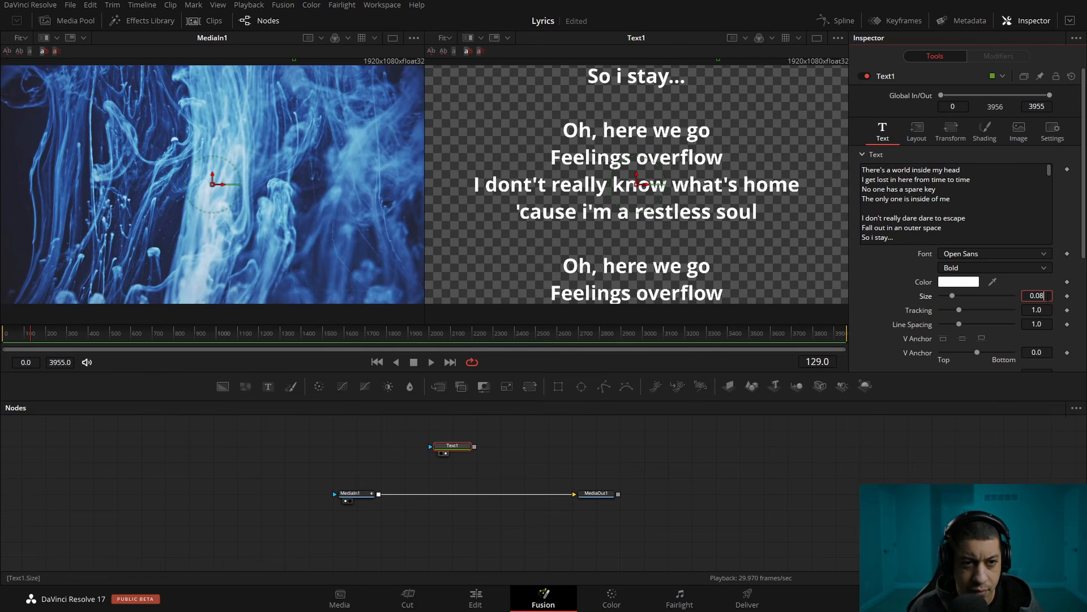
pyautogui.press('BackSpace')
pyautogui.write('5')
pyautogui.press('Tab')
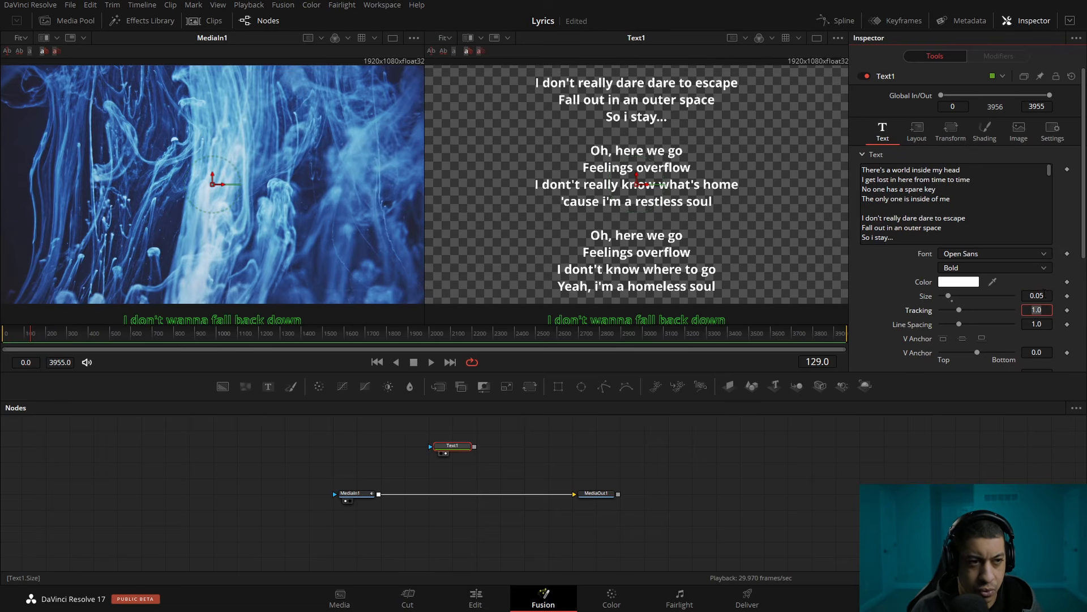
pyautogui.click(994, 254)
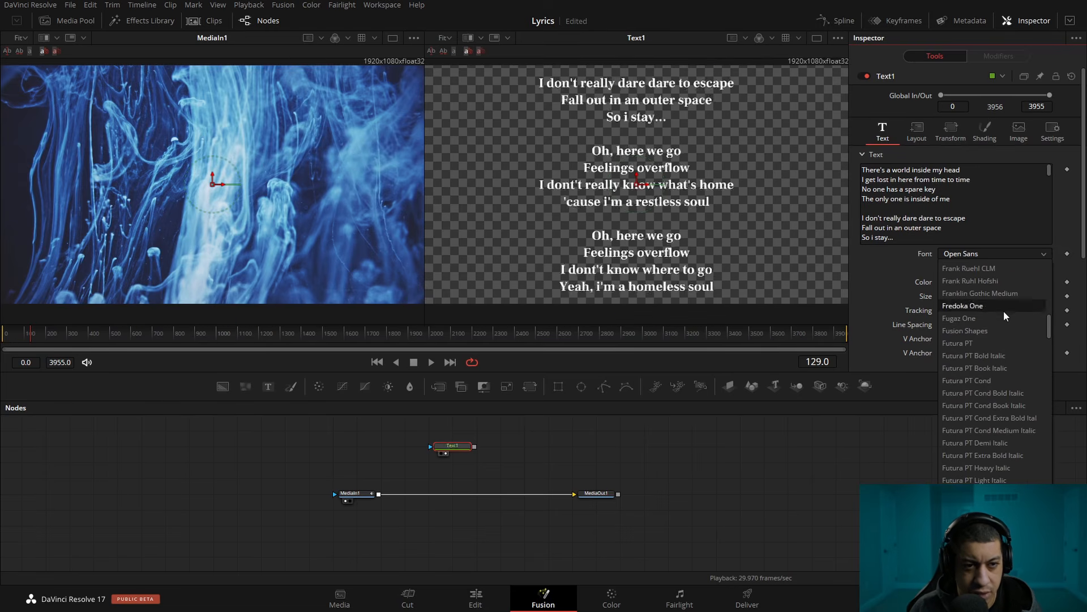
pyautogui.click(994, 343)
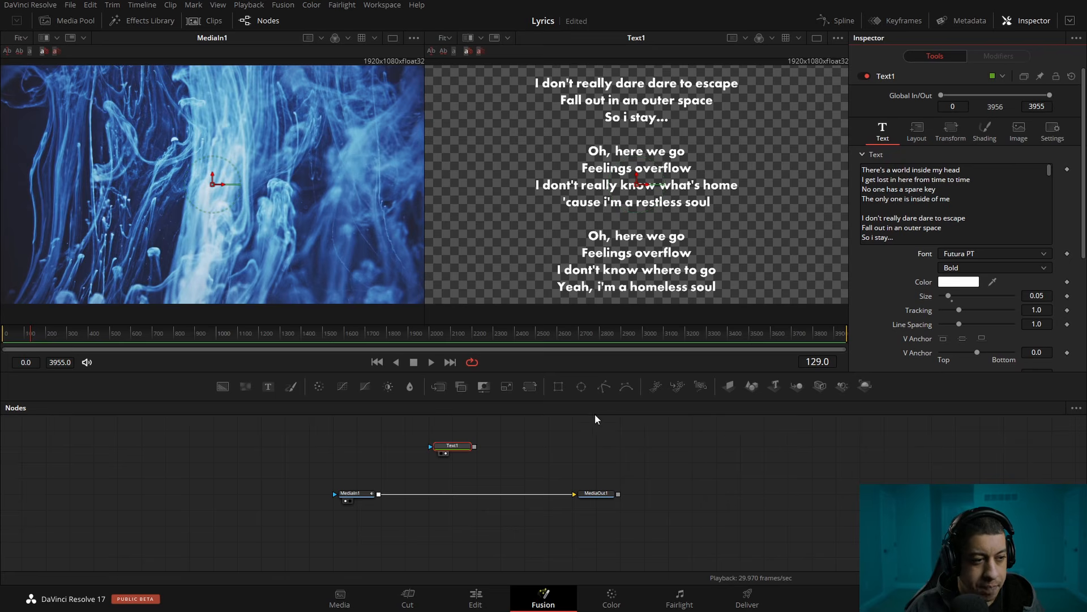
# Mask Text1 with a new Rectangle node of width 1.0, height about 0.079 and soft edge about 0.038
pyautogui.moveTo(526, 434); pyautogui.dragTo(532, 449)
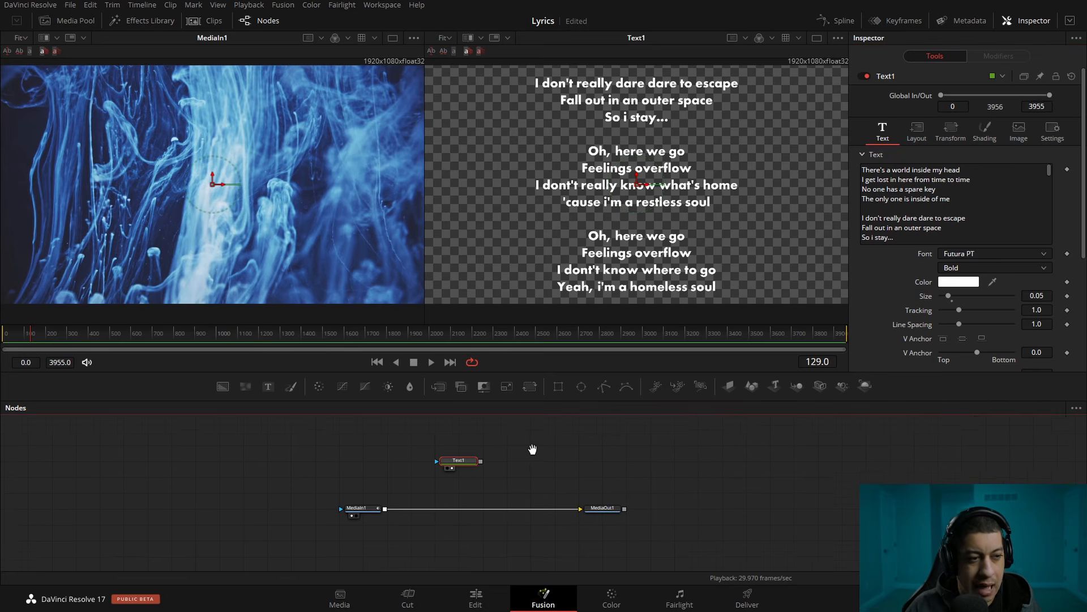
pyautogui.scroll(-3, 533, 451)
pyautogui.scroll(4, 506, 490)
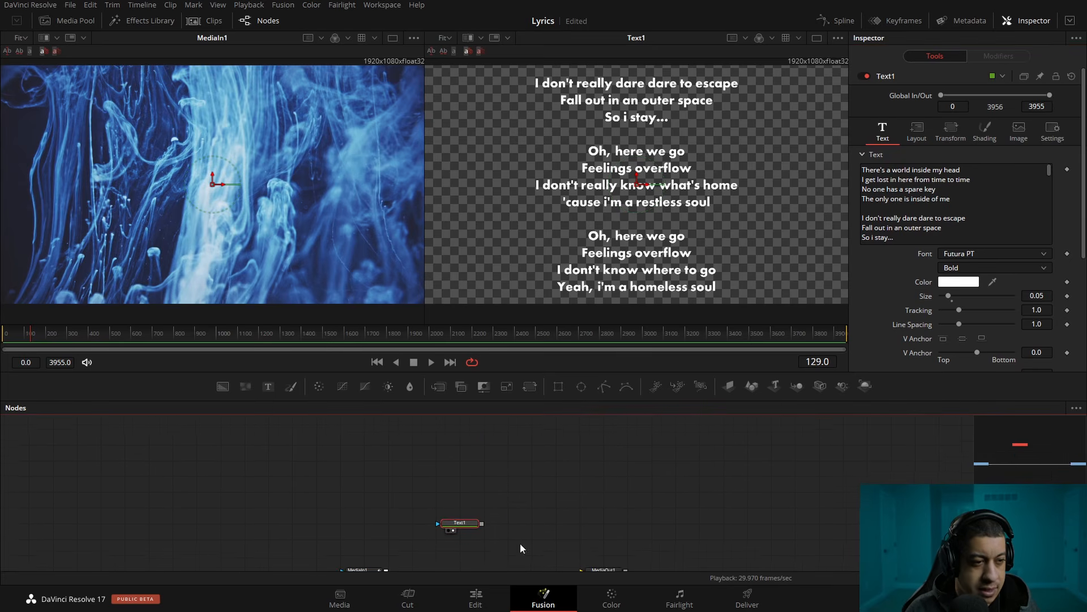
pyautogui.moveTo(558, 385); pyautogui.dragTo(360, 471)
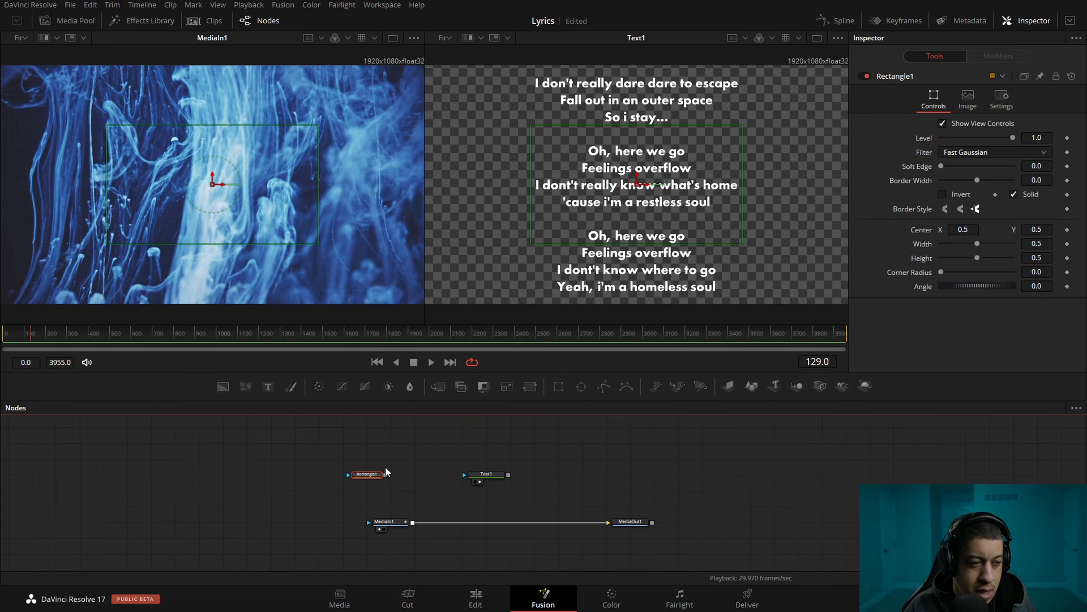
pyautogui.moveTo(386, 474); pyautogui.dragTo(464, 475)
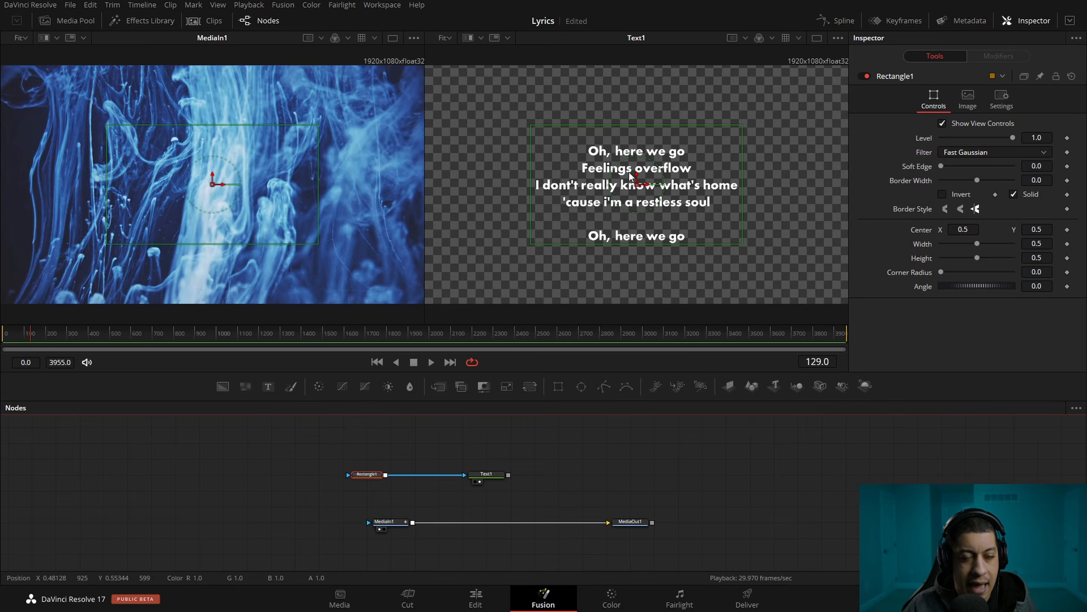
pyautogui.moveTo(977, 244); pyautogui.dragTo(948, 249)
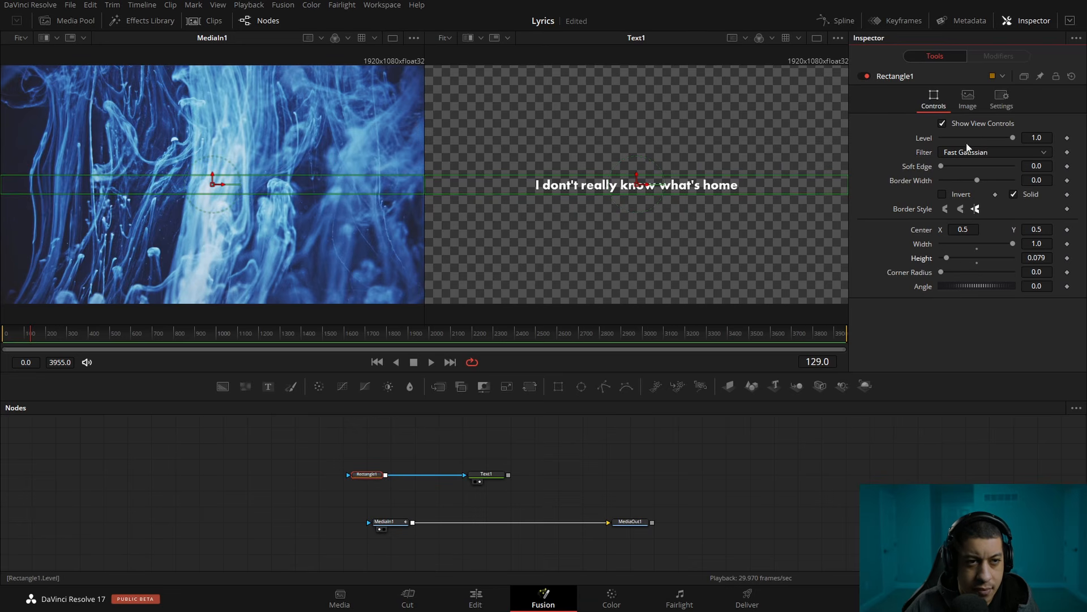
pyautogui.moveTo(946, 165); pyautogui.dragTo(960, 168)
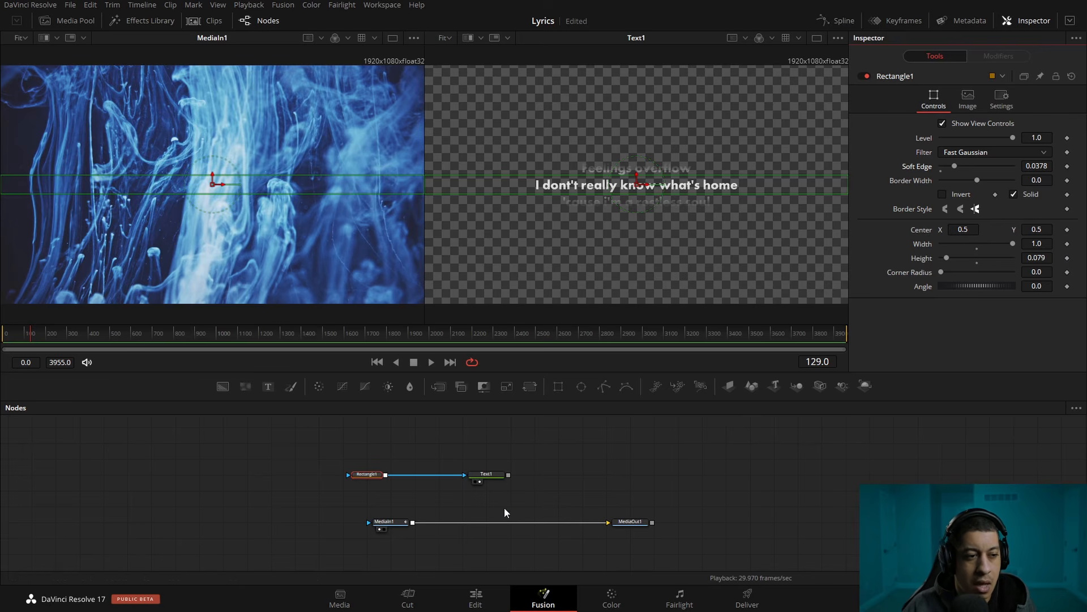
# Try scrolling the lyrics through the mask by raising Text1's layout center Y to about 0.835, and reset the center
pyautogui.click(494, 477)
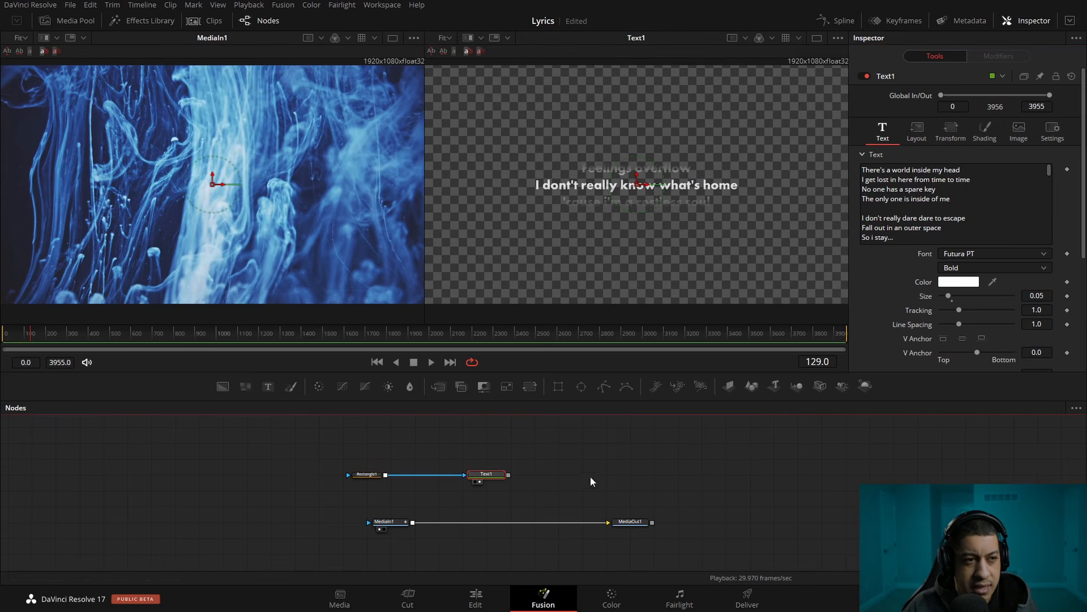
pyautogui.click(917, 130)
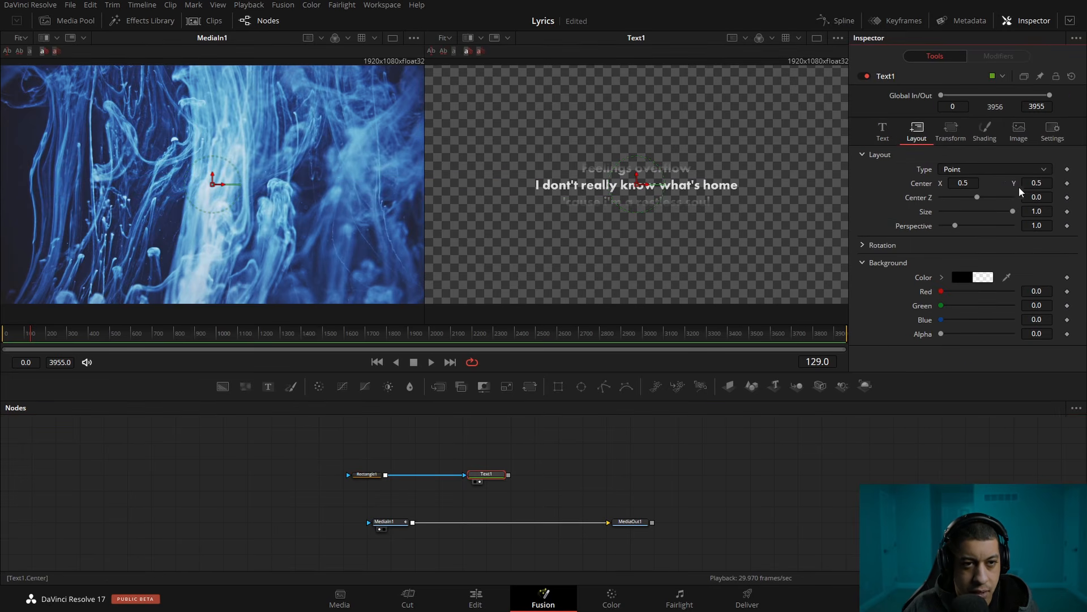
pyautogui.moveTo(1036, 187); pyautogui.dragTo(927, 191)
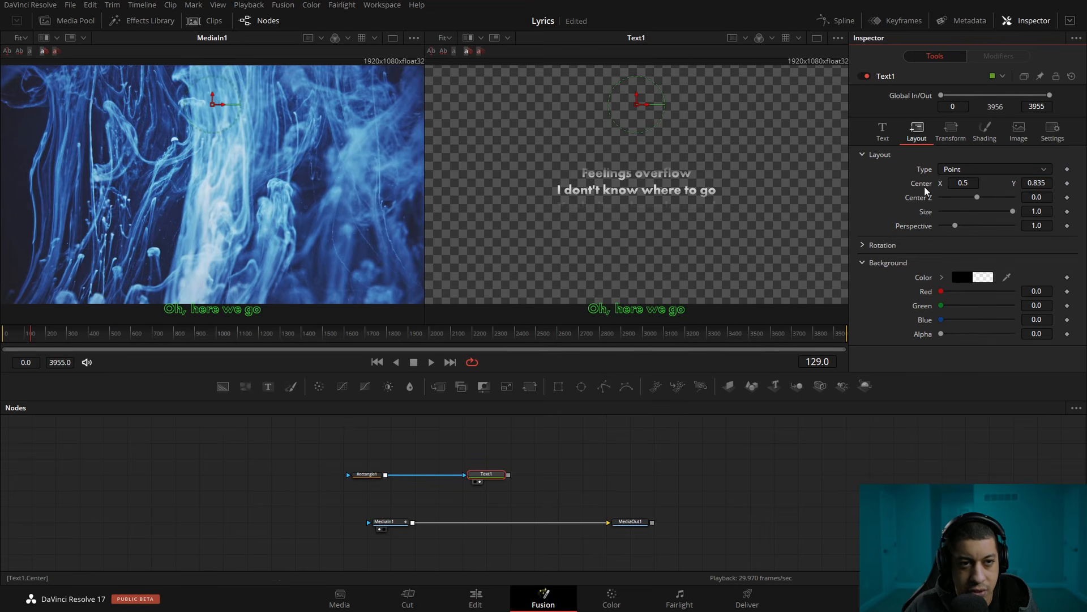
pyautogui.doubleClick(926, 184)
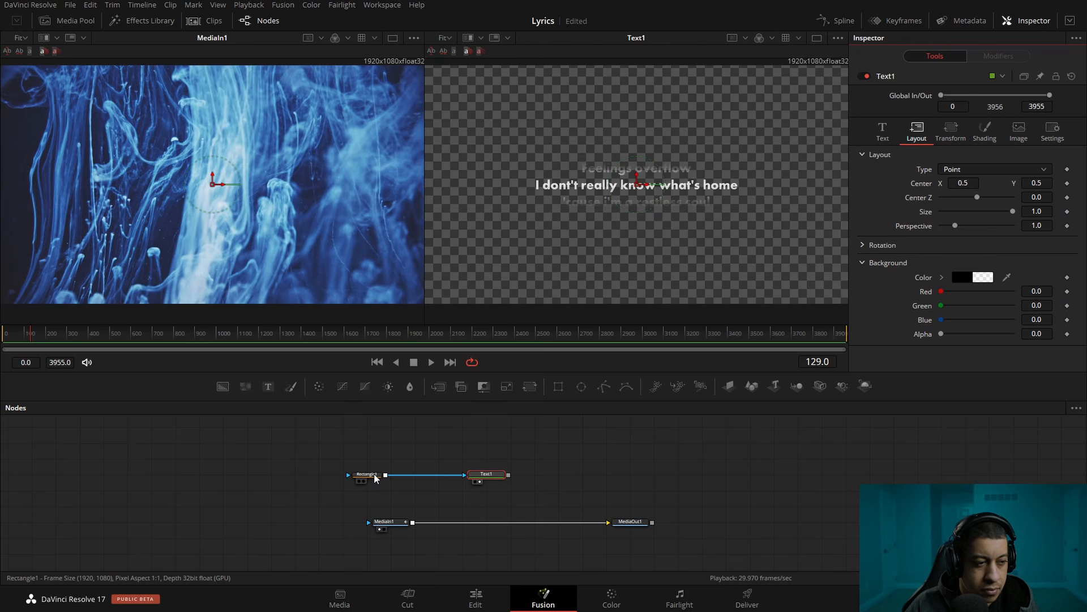
# Move the Rectangle1 mask down to the lower part of the frame, at a center Y of about 0.141
pyautogui.click(372, 477)
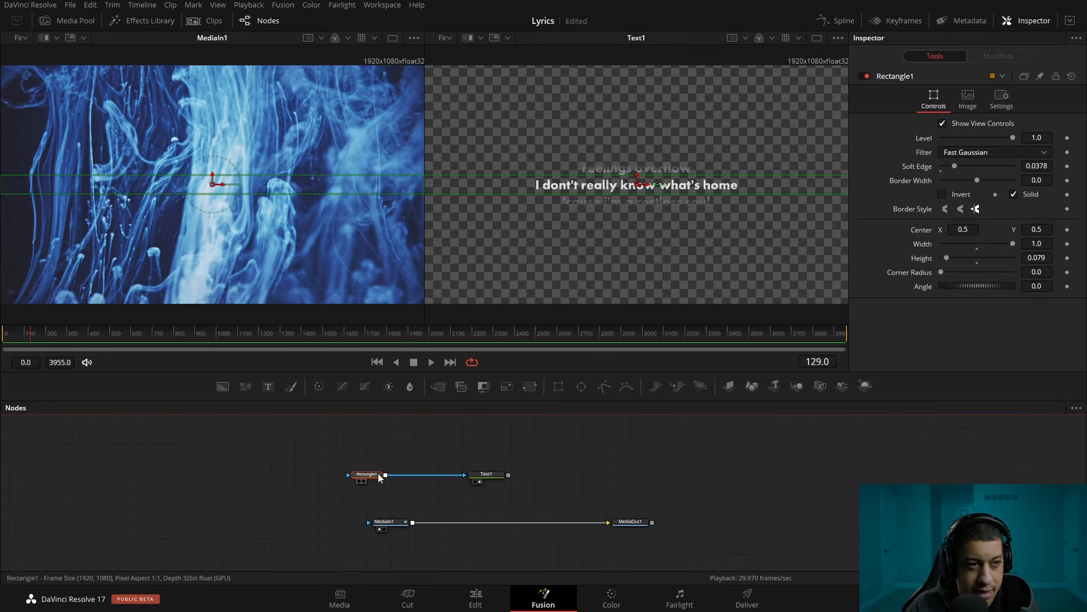
pyautogui.moveTo(637, 181); pyautogui.dragTo(638, 264)
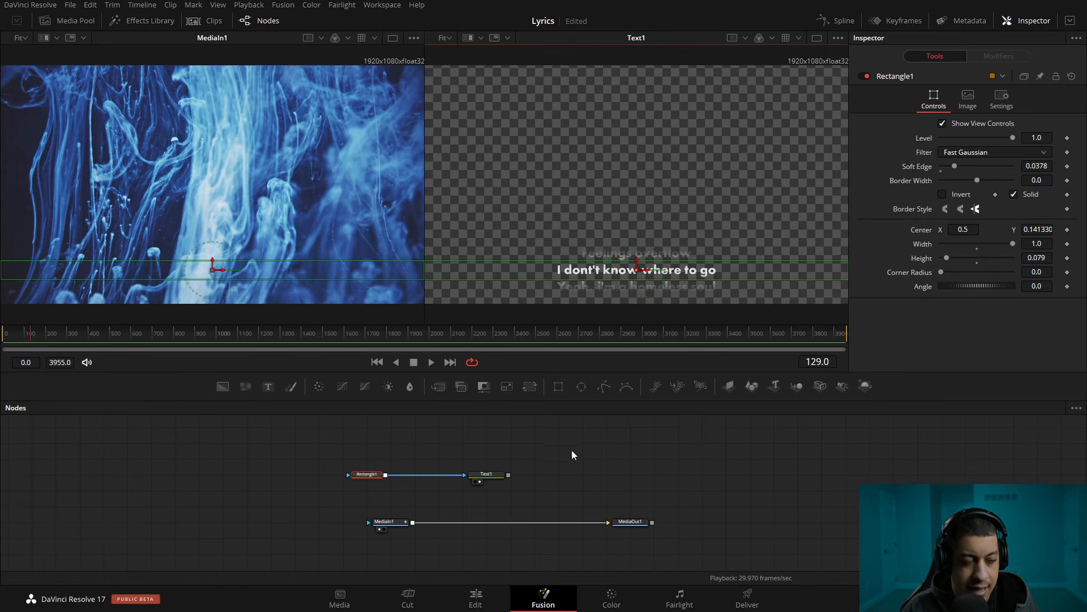
# Merge Text1 over MediaIn1 and show MediaOut1 in the second viewer
pyautogui.moveTo(508, 475); pyautogui.dragTo(414, 526)
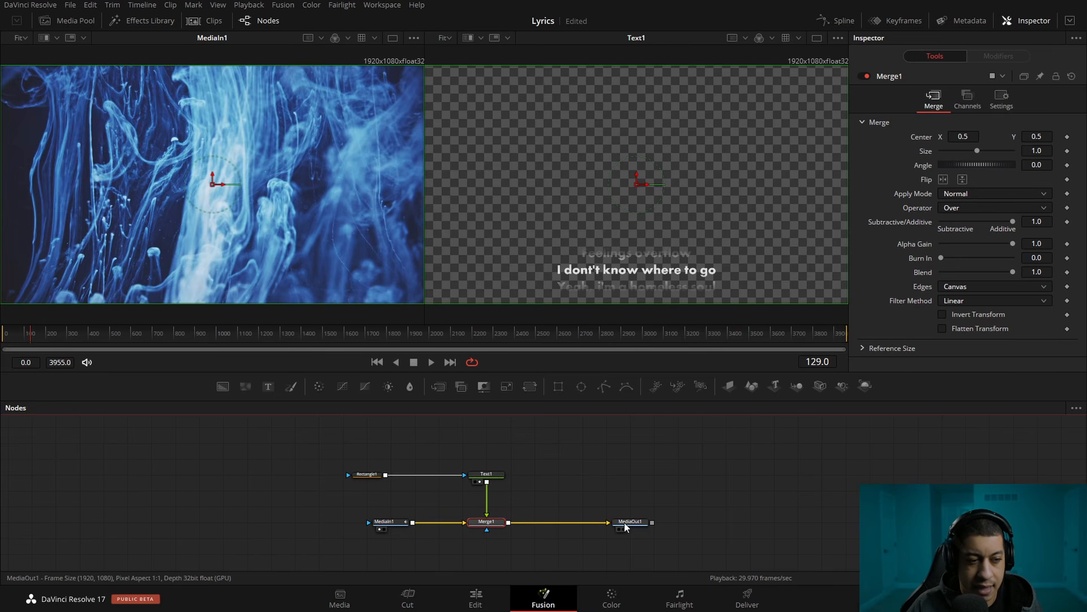
pyautogui.moveTo(626, 524); pyautogui.dragTo(610, 258)
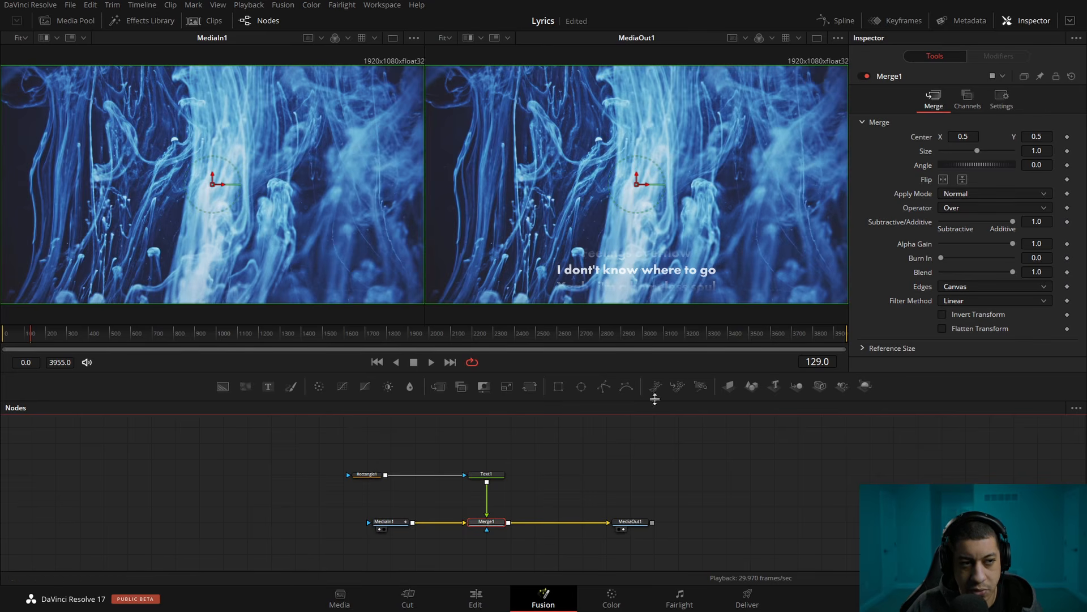
# Test the lyric scroll over the footage by shifting Text1's center Y to about 0.574, and reset the center
pyautogui.click(486, 474)
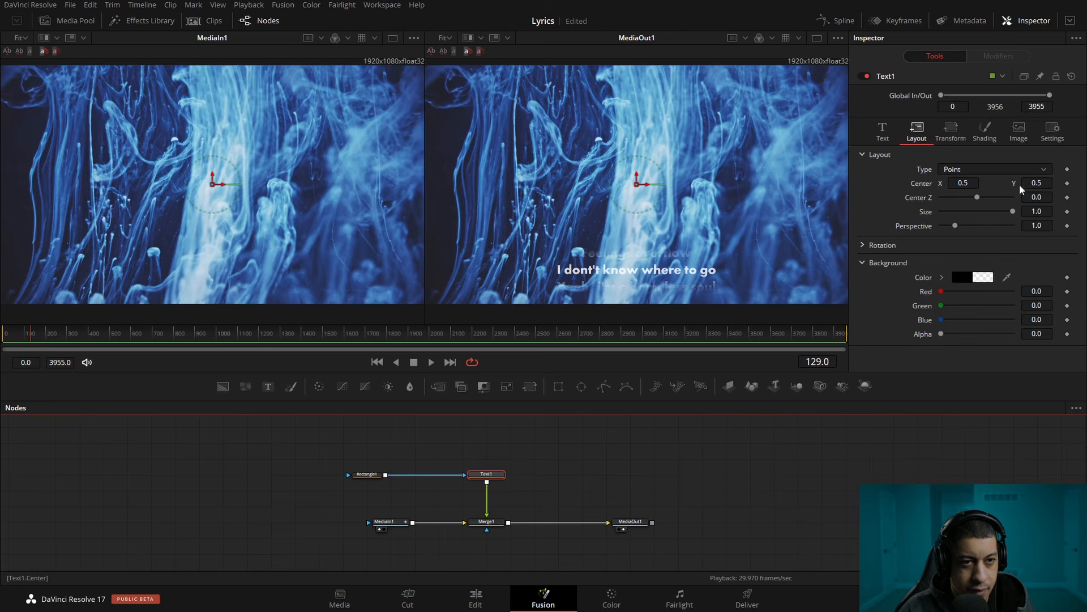
pyautogui.moveTo(1037, 183); pyautogui.dragTo(1078, 183)
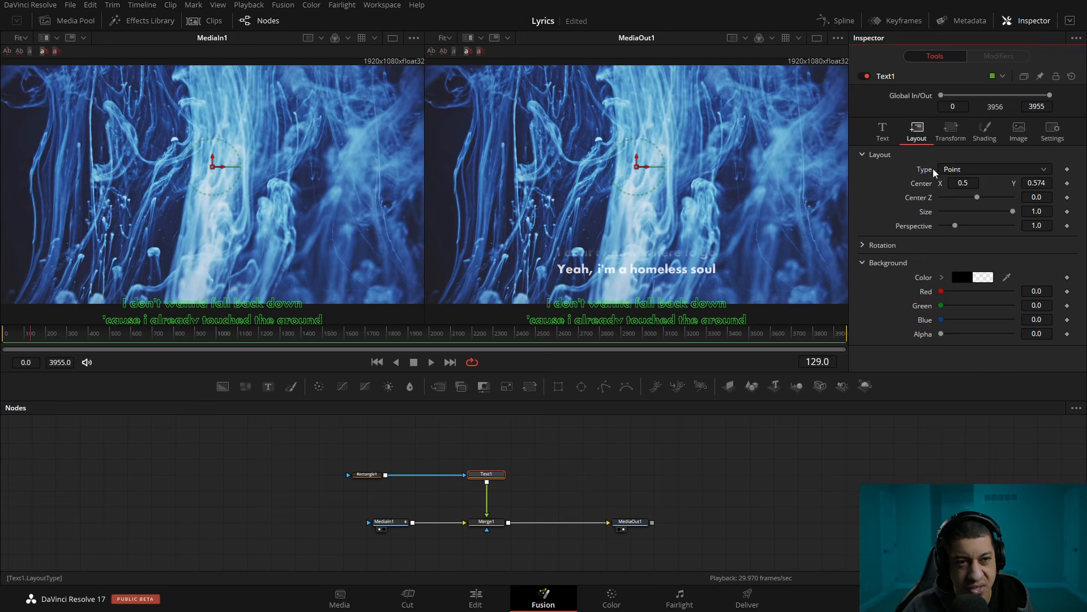
pyautogui.doubleClick(917, 186)
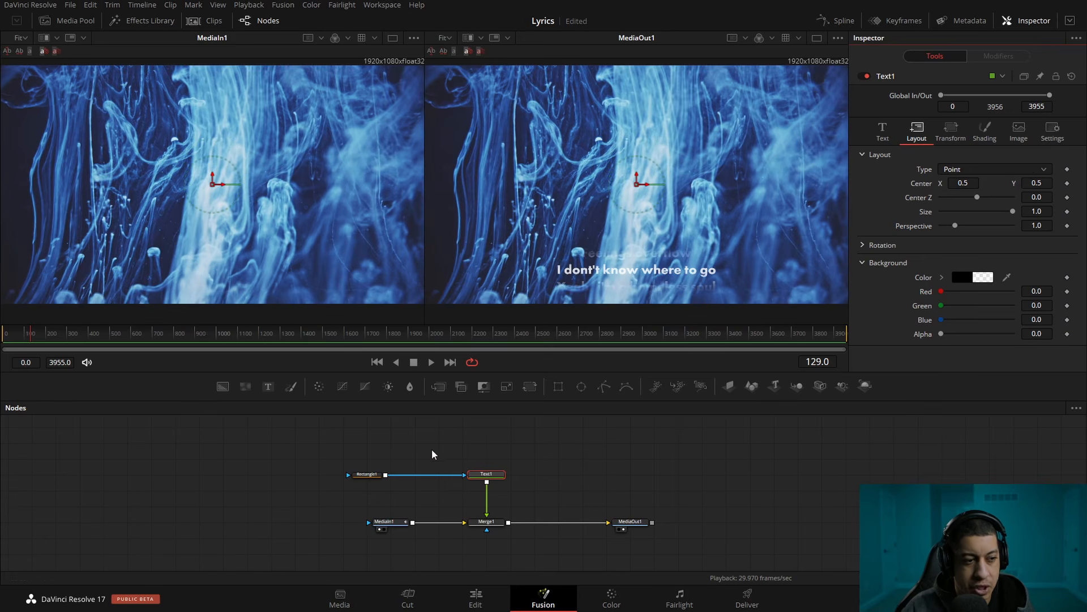
# Nudge the Rectangle1 mask up to a center Y of about 0.144 and show Text1 in the second viewer
pyautogui.click(370, 479)
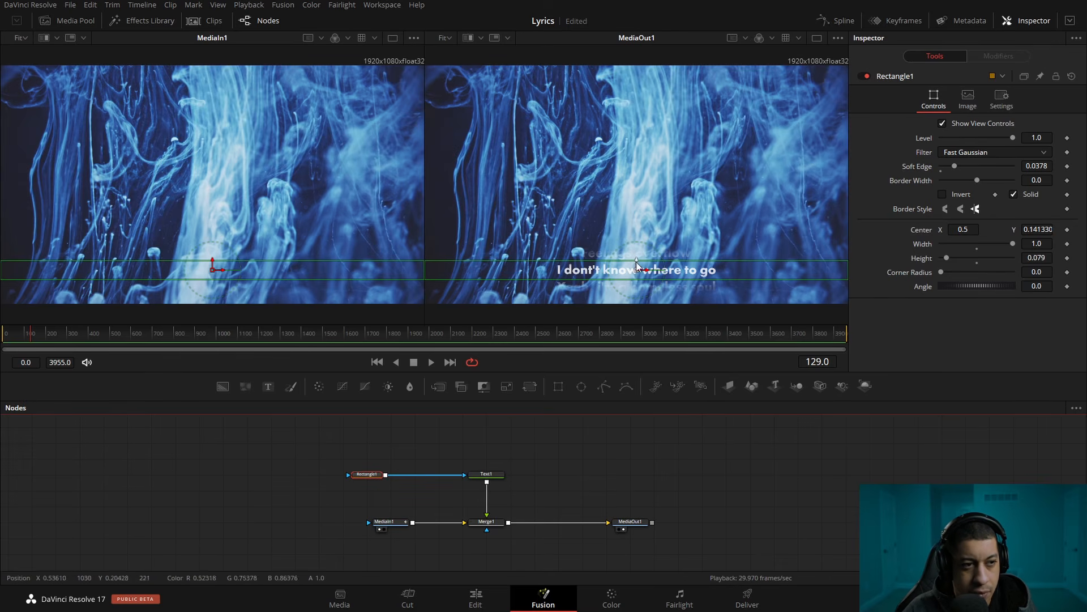
pyautogui.moveTo(649, 266)
pyautogui.mouseDown()
pyautogui.moveTo(650, 86)
pyautogui.moveTo(644, 297)
pyautogui.moveTo(650, 263)
pyautogui.mouseUp()
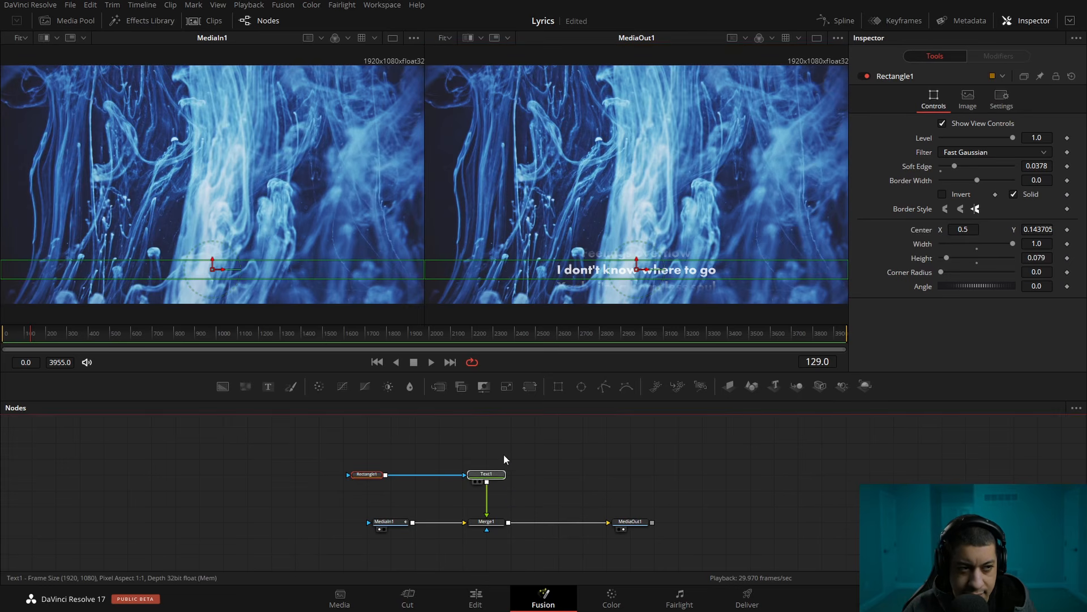
pyautogui.moveTo(495, 473); pyautogui.dragTo(640, 164)
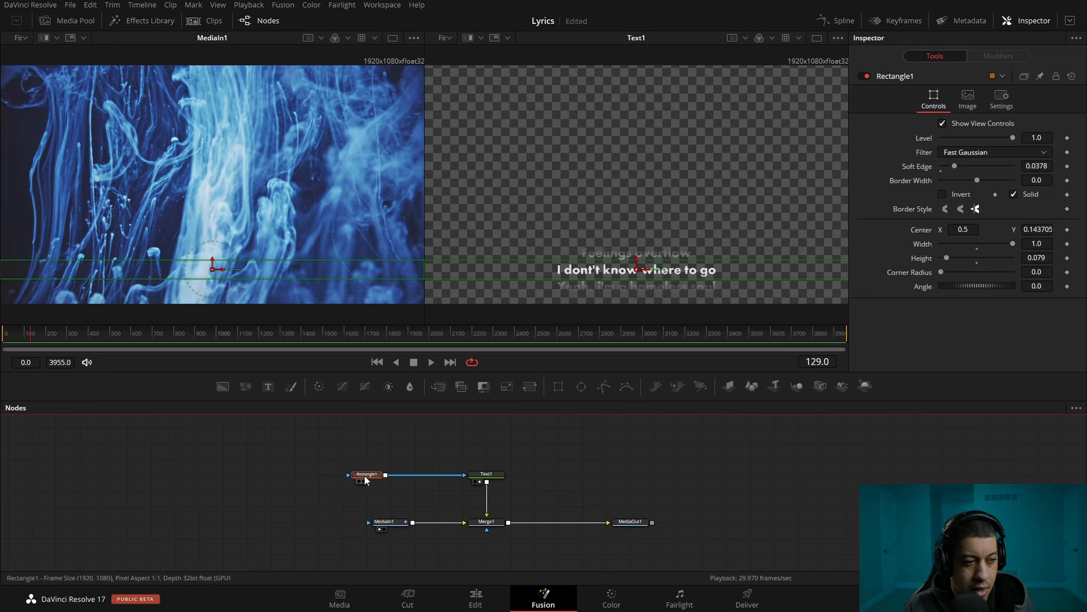
# Duplicate the Rectangle1 mask node and leave the copy unconnected beneath the original
pyautogui.moveTo(444, 469)
pyautogui.mouseDown()
pyautogui.moveTo(464, 437)
pyautogui.moveTo(459, 470)
pyautogui.mouseUp()
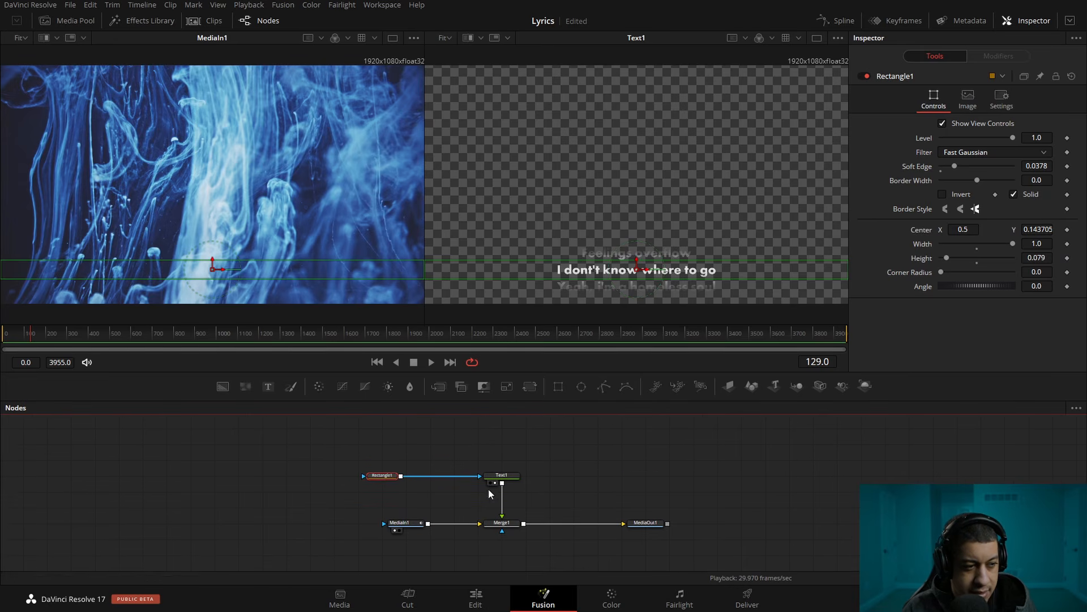
pyautogui.click(344, 449)
pyautogui.click(379, 478)
pyautogui.click(391, 490)
pyautogui.hotkey('ctrl', 'v')
pyautogui.moveTo(341, 459); pyautogui.dragTo(521, 503)
pyautogui.click(586, 493)
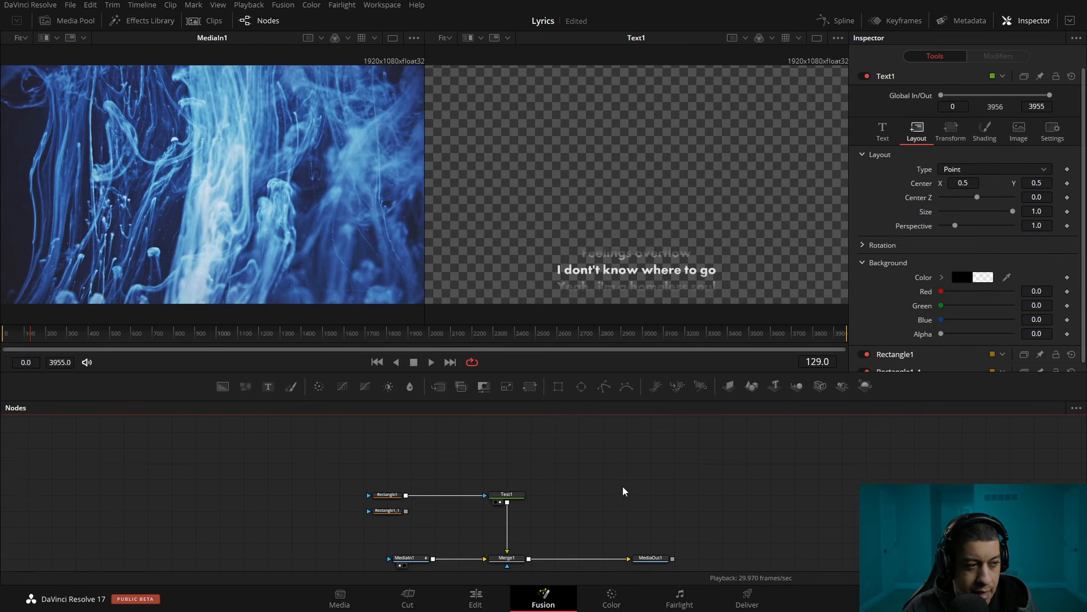
# Add a Background node beside the copied rectangle and set its color to yellow (#ffff00)
pyautogui.moveTo(223, 387); pyautogui.dragTo(456, 505)
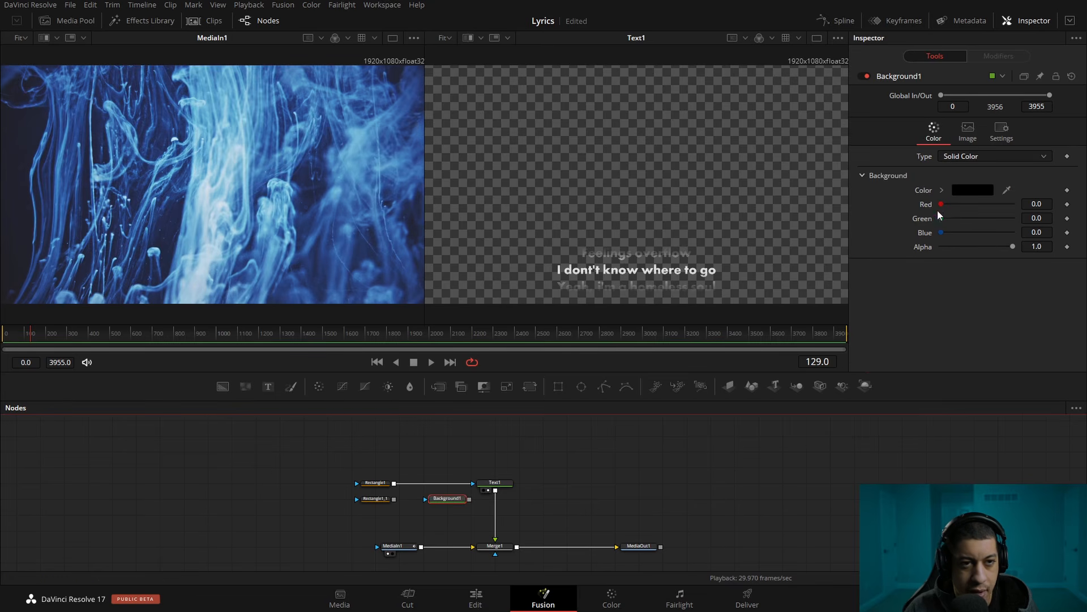
pyautogui.click(973, 191)
pyautogui.click(630, 199)
pyautogui.moveTo(666, 229); pyautogui.dragTo(668, 191)
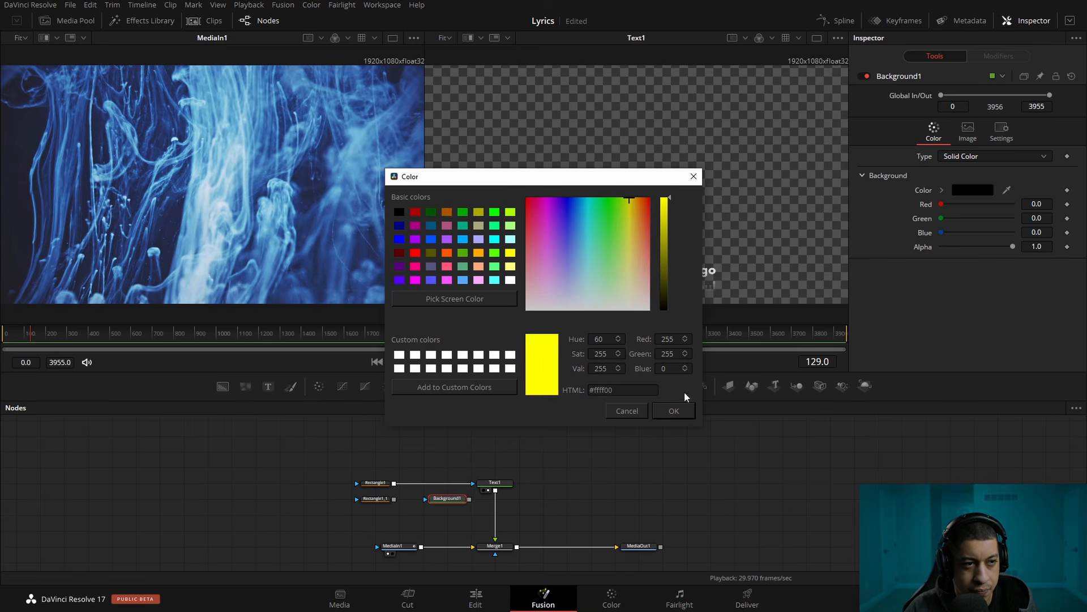
pyautogui.click(682, 418)
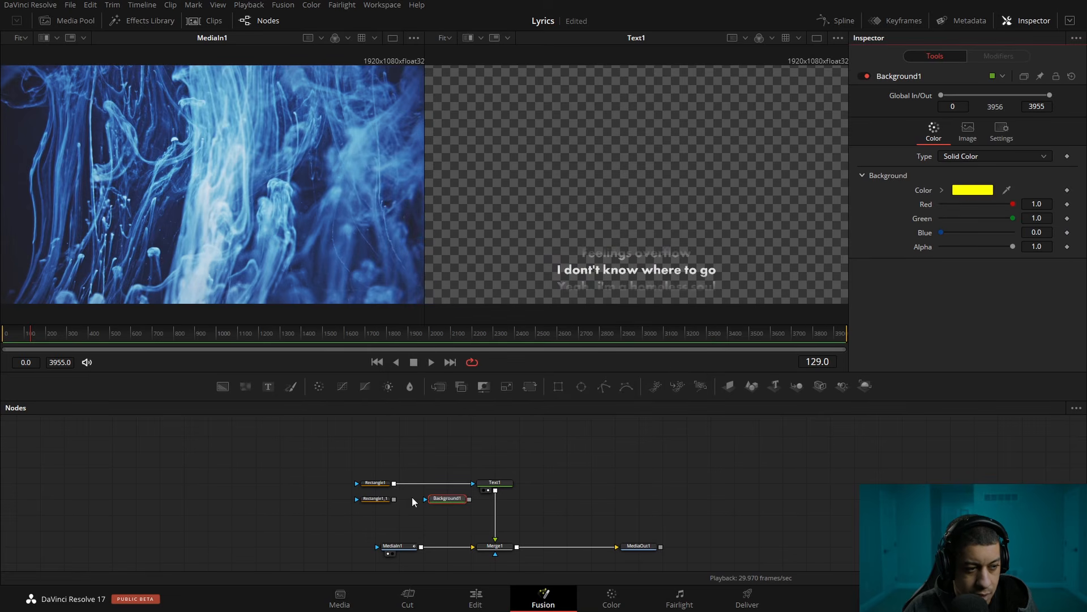
# Mask Background1 with Rectangle1_1, merge Text1 over it instead of into Merge1, and show the new merge in the second viewer
pyautogui.moveTo(394, 499); pyautogui.dragTo(437, 505)
pyautogui.moveTo(499, 540); pyautogui.dragTo(537, 532)
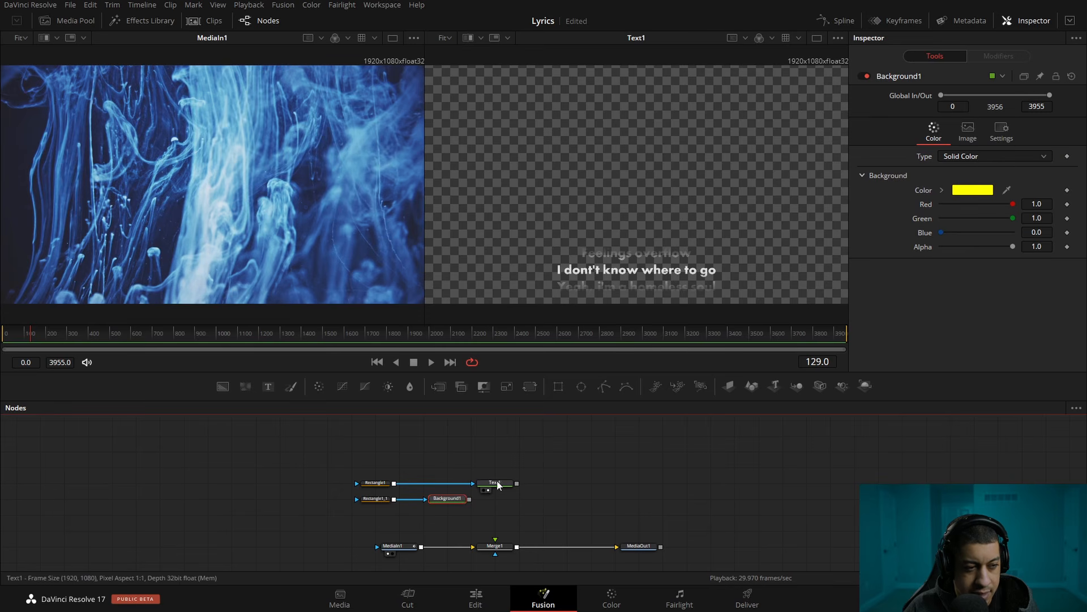
pyautogui.moveTo(516, 483); pyautogui.dragTo(471, 503)
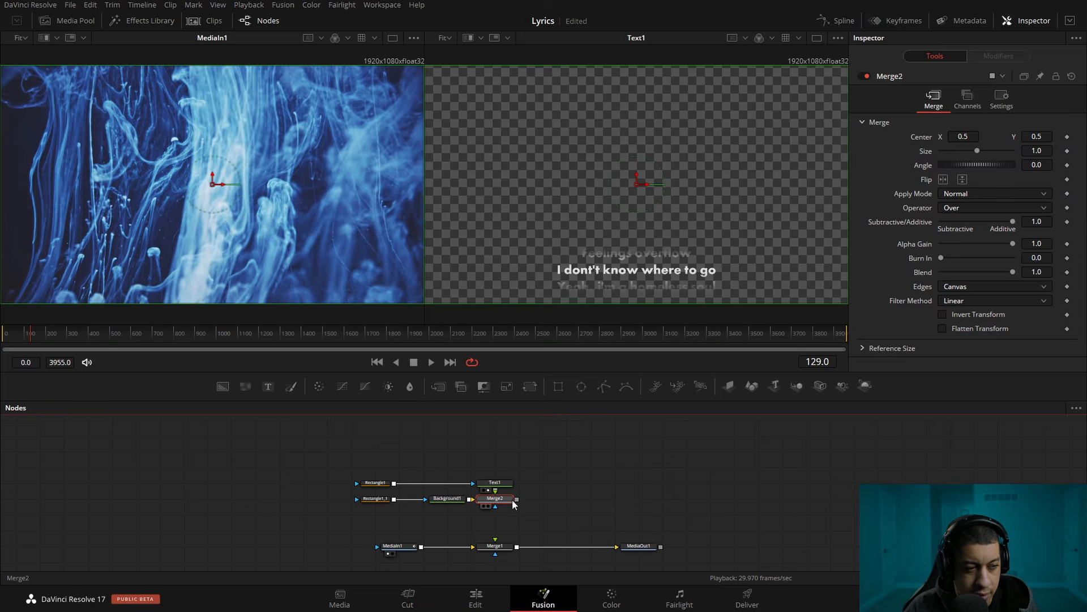
pyautogui.press('2')
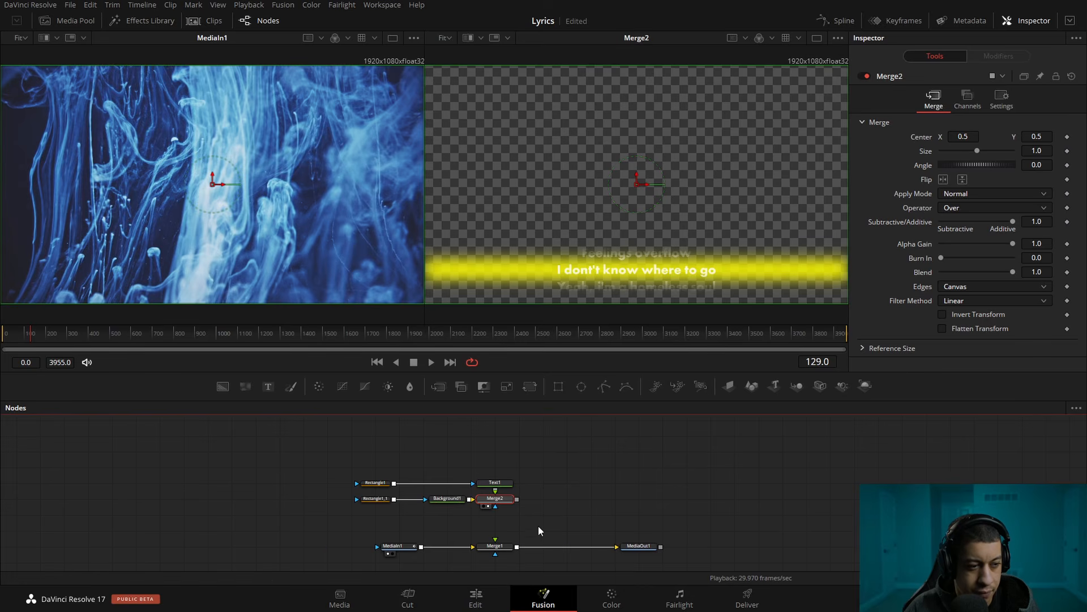
# Tidy the node graph by moving Text1 above Merge2 and shifting Background1 and Rectangle1_1 away from it
pyautogui.moveTo(532, 526); pyautogui.dragTo(398, 496)
pyautogui.moveTo(532, 479); pyautogui.dragTo(501, 475)
pyautogui.click(475, 505)
pyautogui.moveTo(378, 491); pyautogui.dragTo(429, 499)
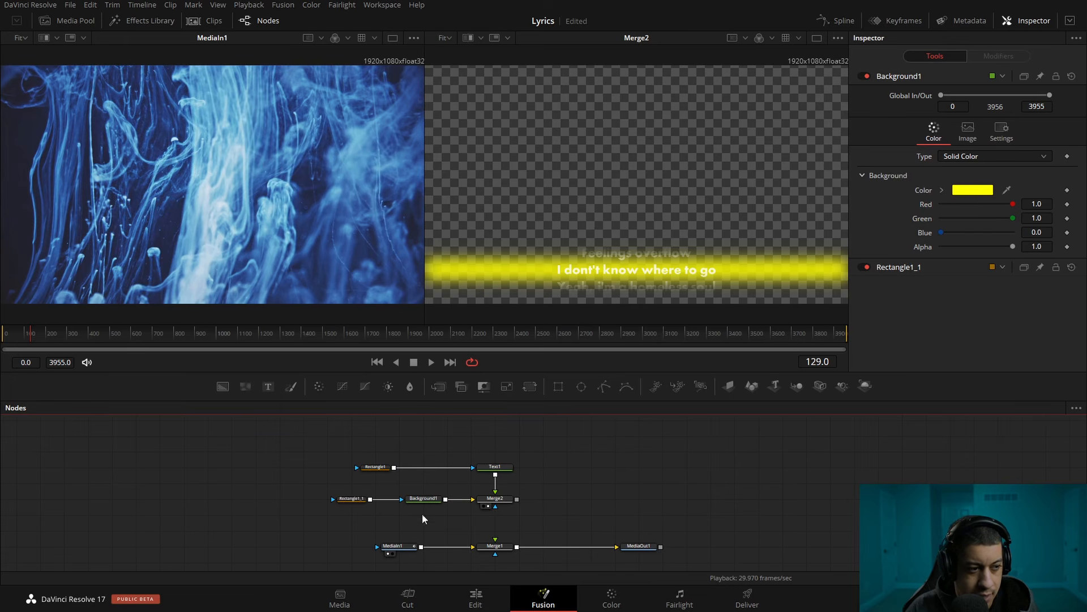
# Turn Rectangle1_1 into a thin hard-edged guide line with soft edge 0 and height 0.015
pyautogui.click(350, 501)
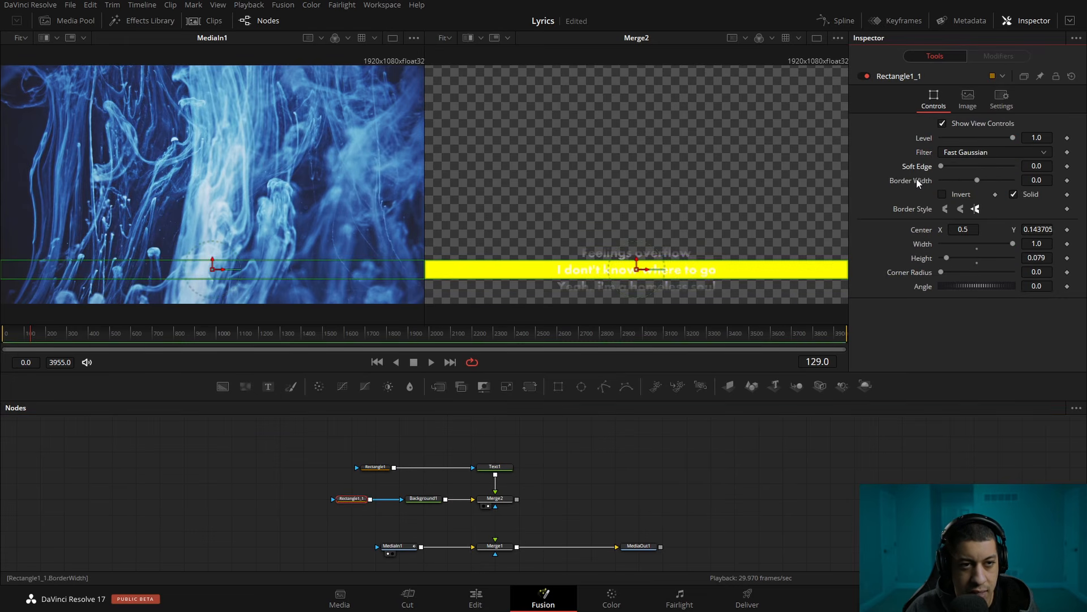
pyautogui.moveTo(1040, 258); pyautogui.dragTo(1000, 258)
pyautogui.click(845, 462)
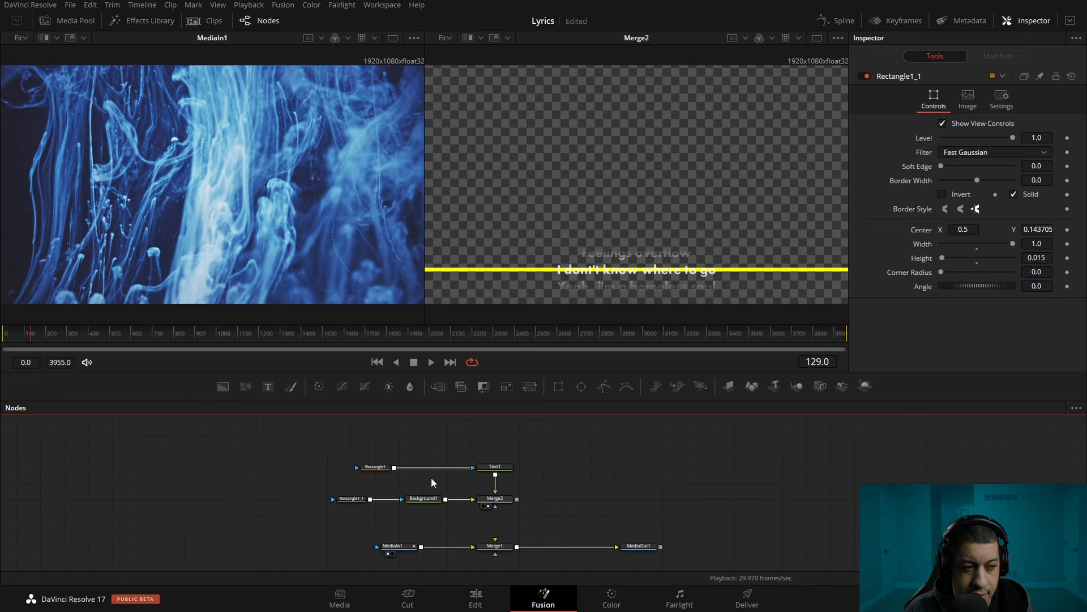
# Detach the Rectangle1 mask from Text1 and, at frame 0, set Text1's center Y to -2.17
pyautogui.moveTo(473, 468); pyautogui.dragTo(448, 436)
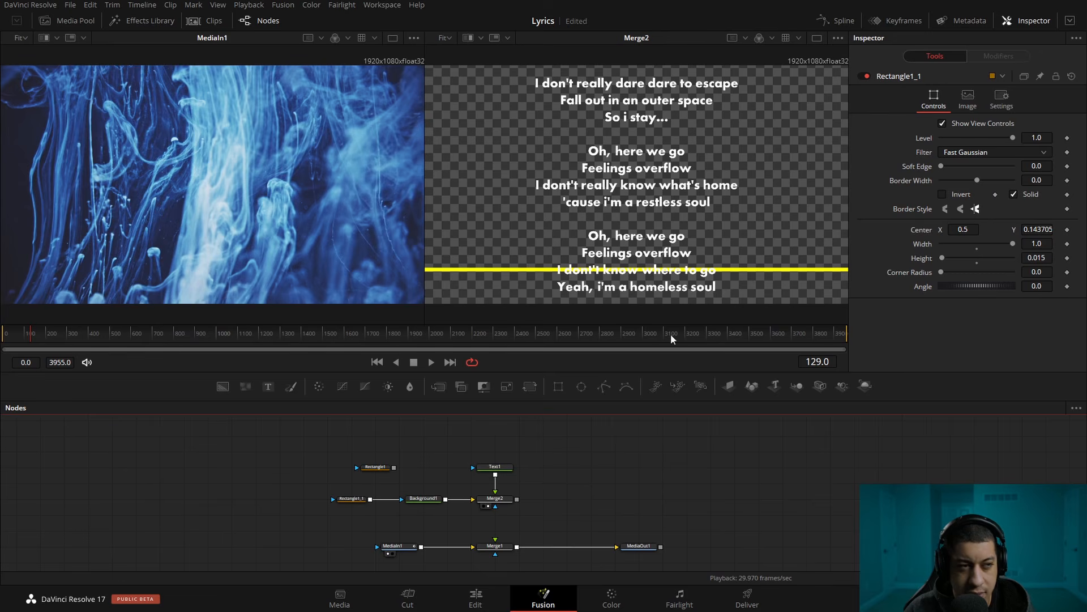
pyautogui.moveTo(24, 344); pyautogui.dragTo(3, 346)
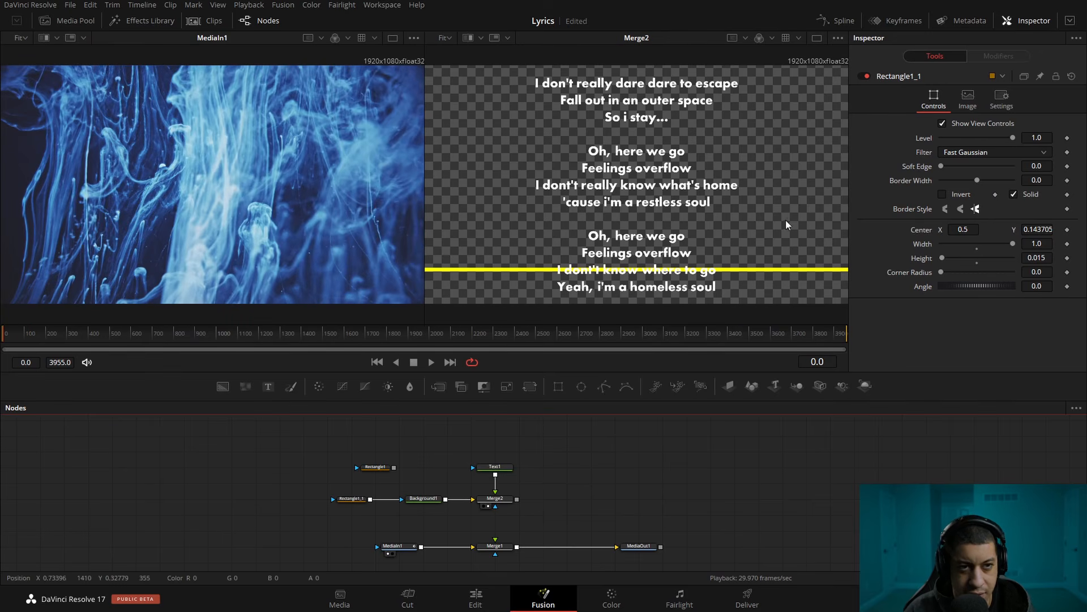
pyautogui.click(503, 468)
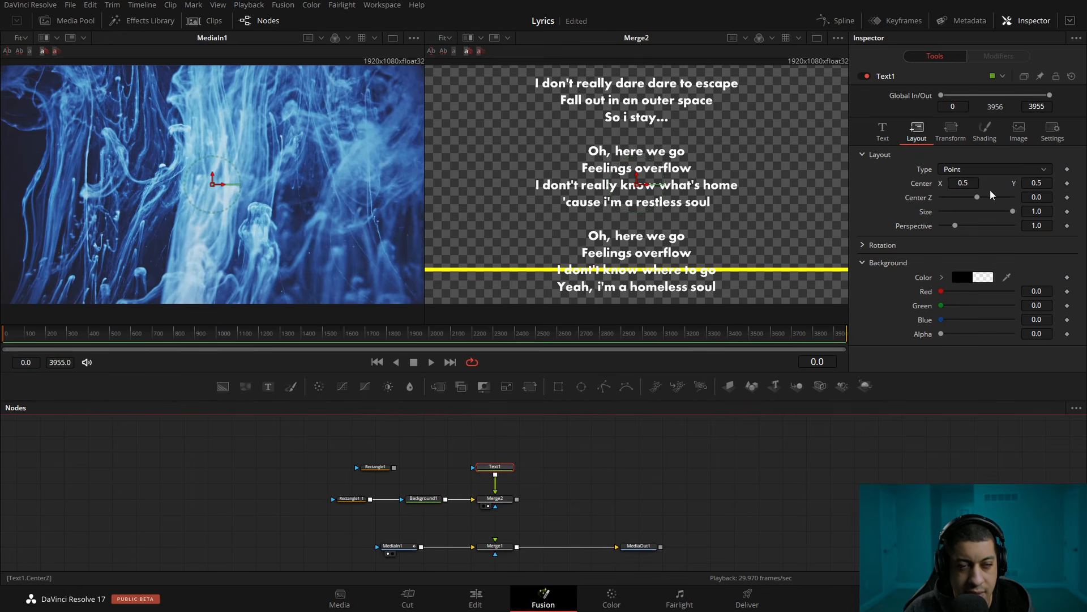
pyautogui.moveTo(1042, 184); pyautogui.dragTo(778, 388)
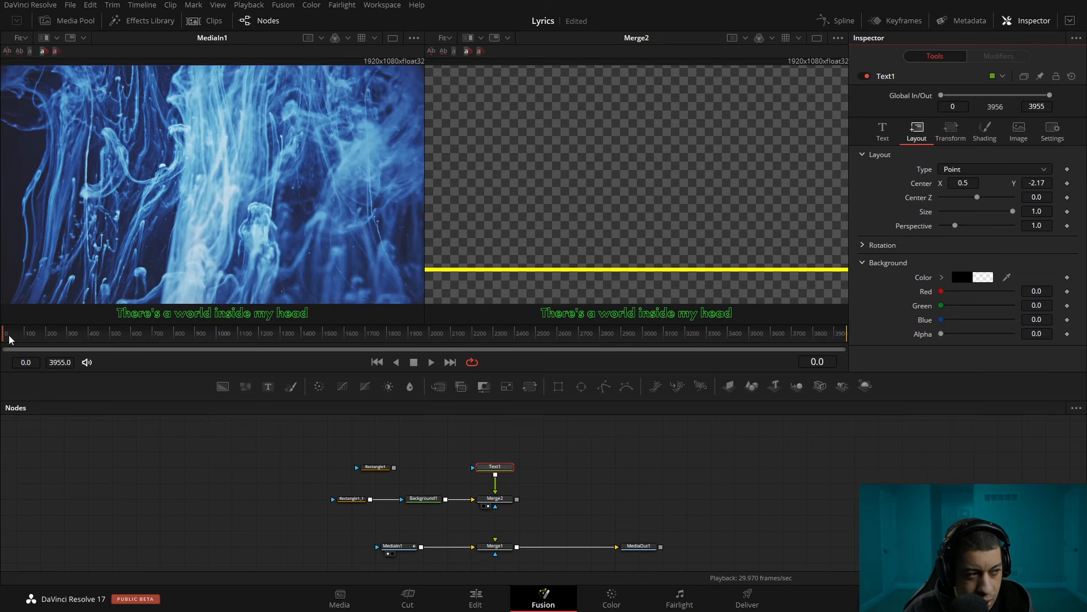
# Play the song from the start to find the frame where the first lyric line is sung
pyautogui.click(431, 366)
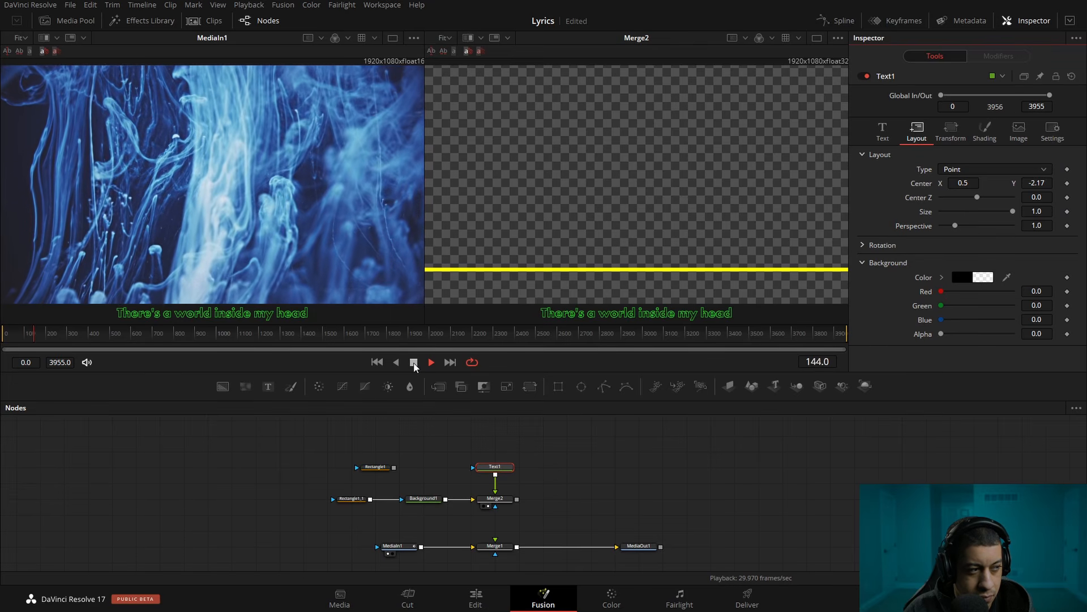
pyautogui.click(414, 366)
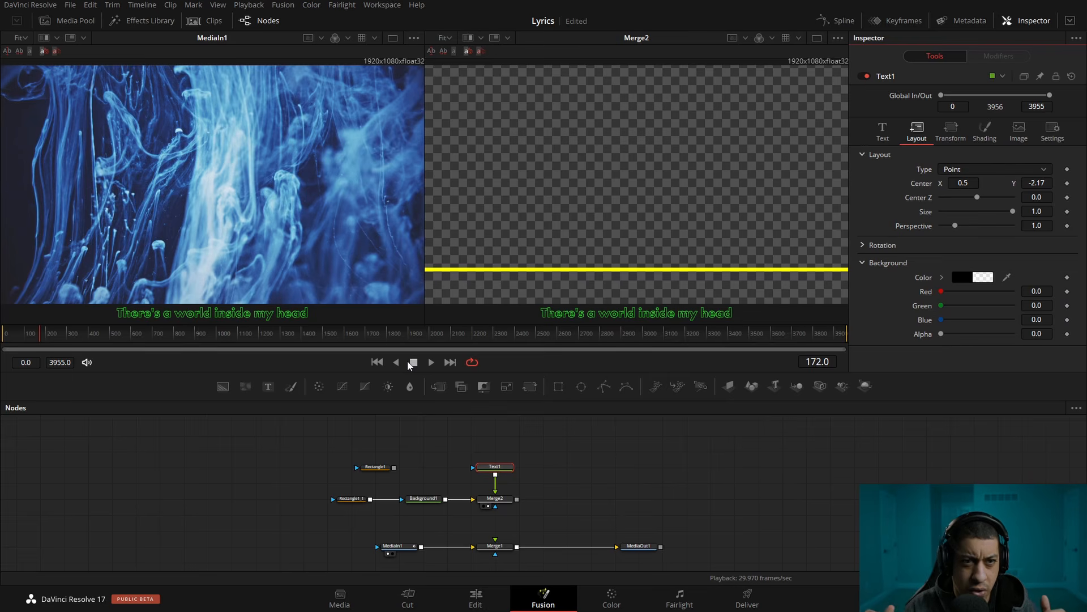
pyautogui.click(431, 361)
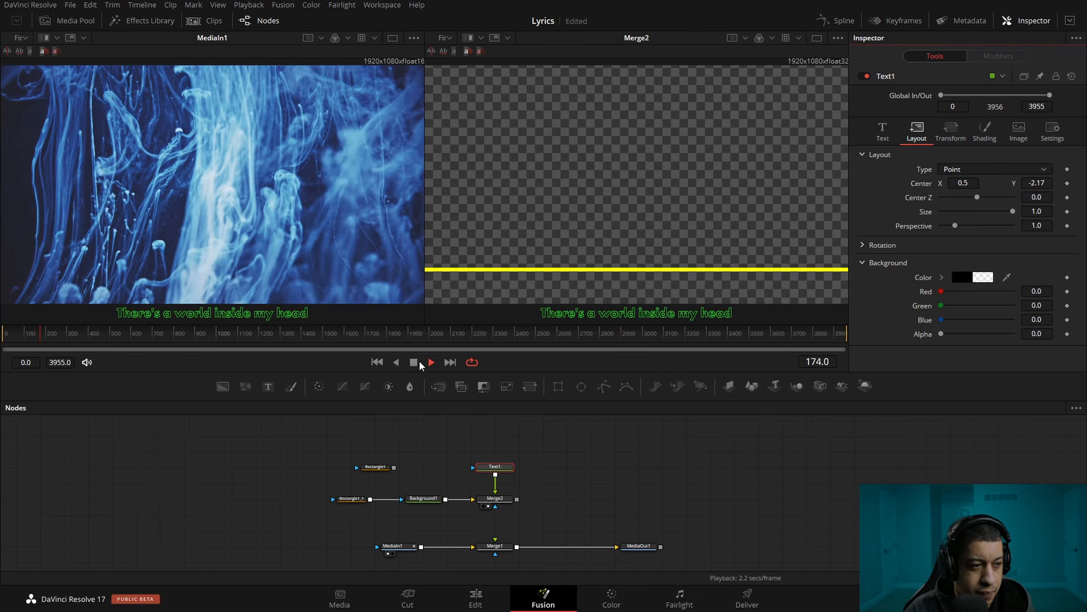
# Keyframe Text1's center at frame 174 and again at frame 144, keeping Y at -2.17
pyautogui.click(46, 335)
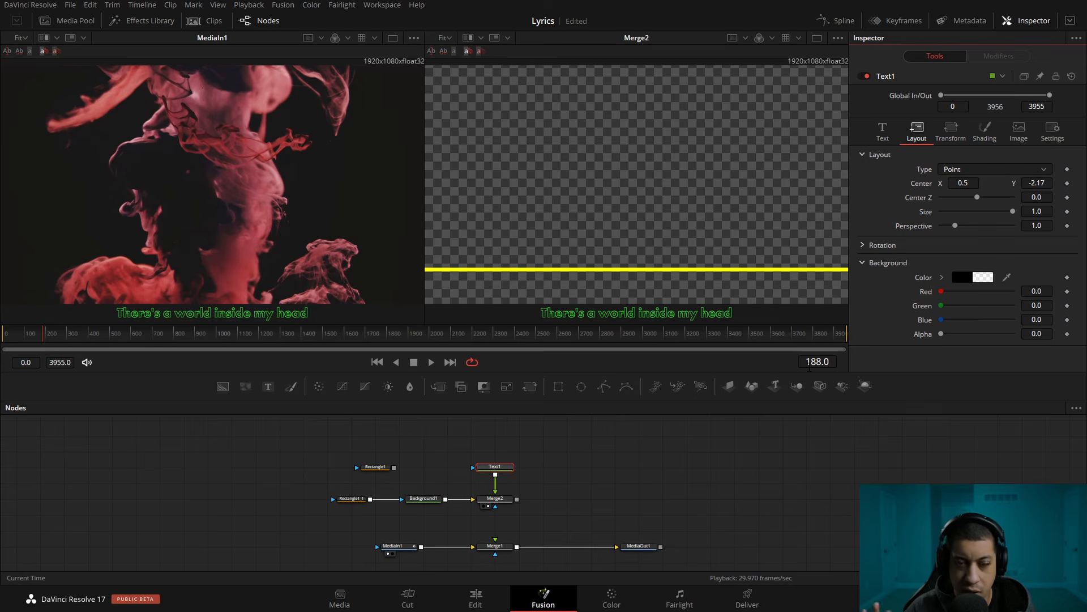
pyautogui.moveTo(812, 363); pyautogui.dragTo(804, 364)
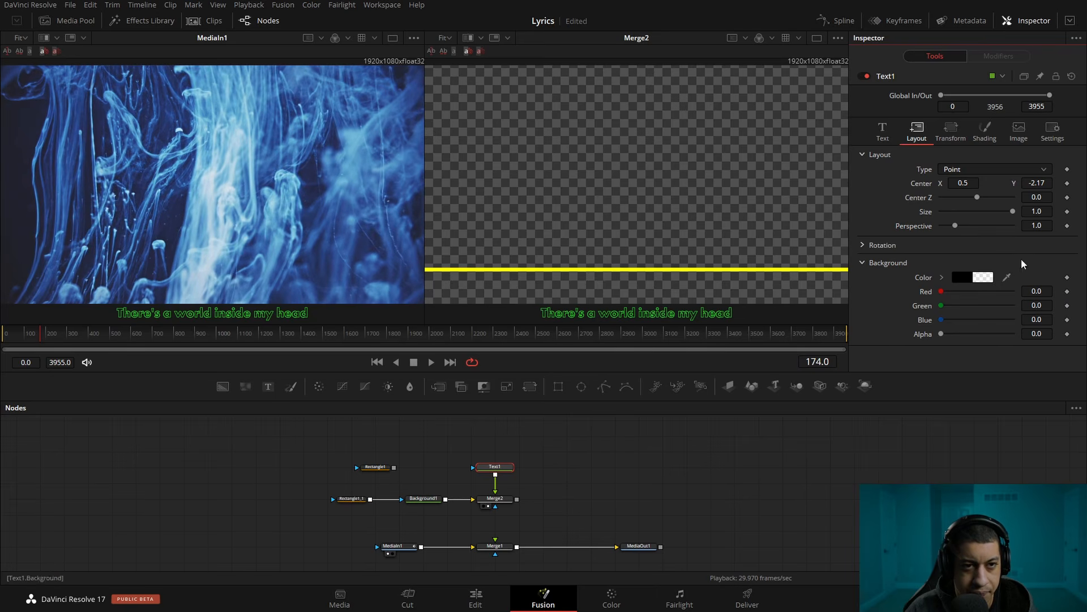
pyautogui.click(1068, 184)
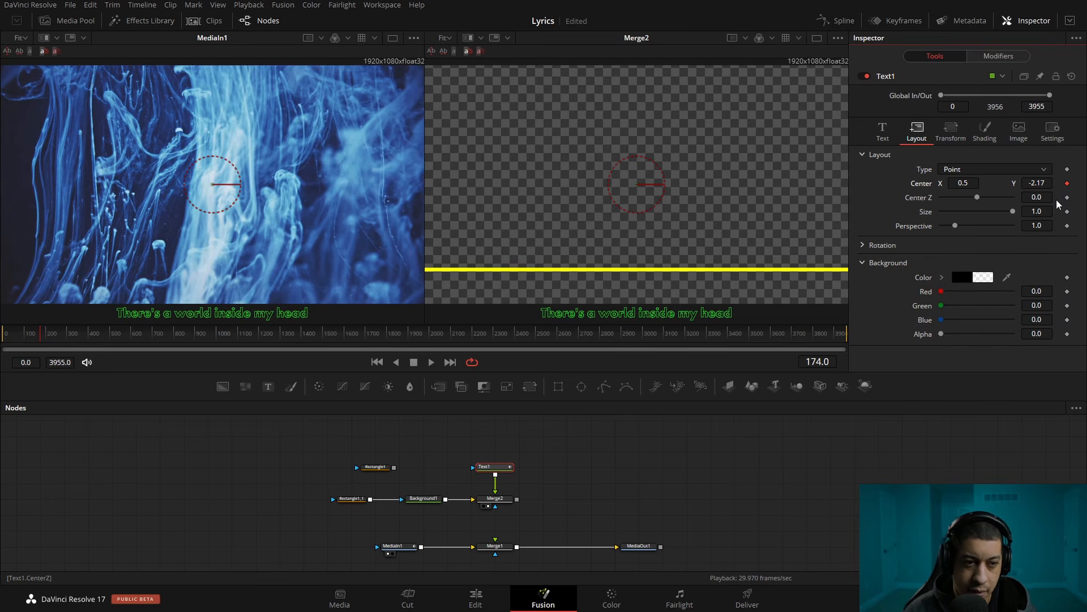
pyautogui.moveTo(821, 362); pyautogui.dragTo(803, 362)
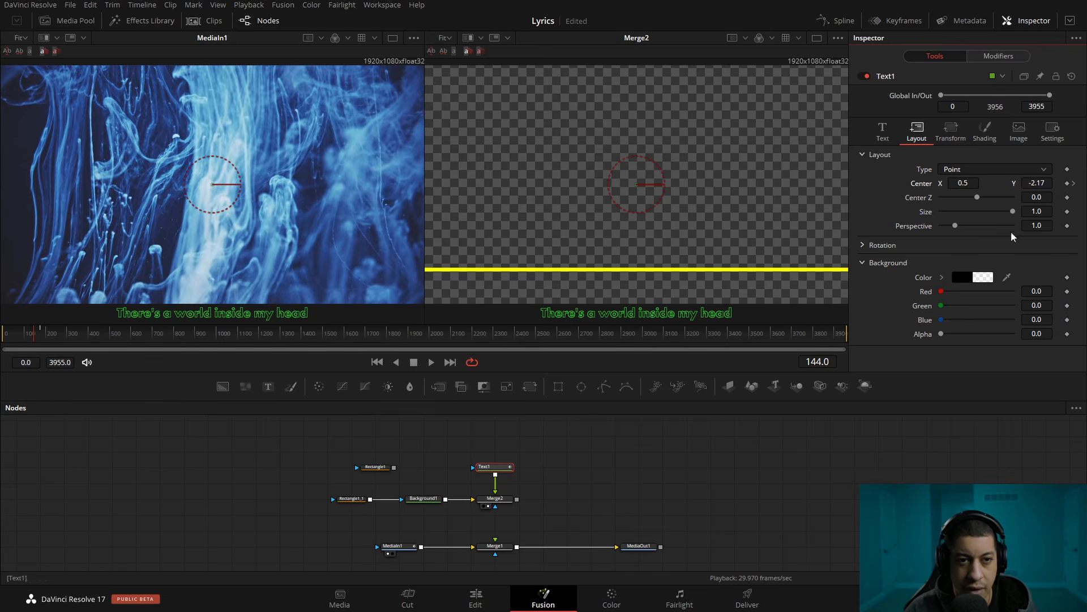
# At the frame 174 keyframe, set Text1's center Y to -1.988 to align the first lyric with the yellow line
pyautogui.click(1075, 183)
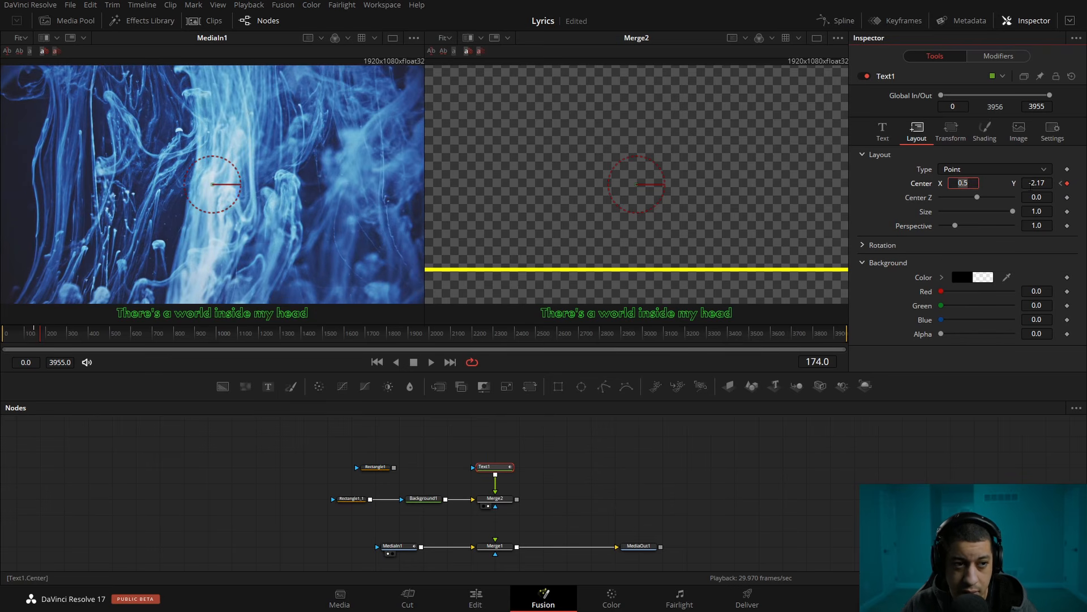
pyautogui.press('Tab')
pyautogui.scroll(4, 1037, 183)
pyautogui.scroll(3, 1037, 183)
pyautogui.scroll(-1, 1037, 183)
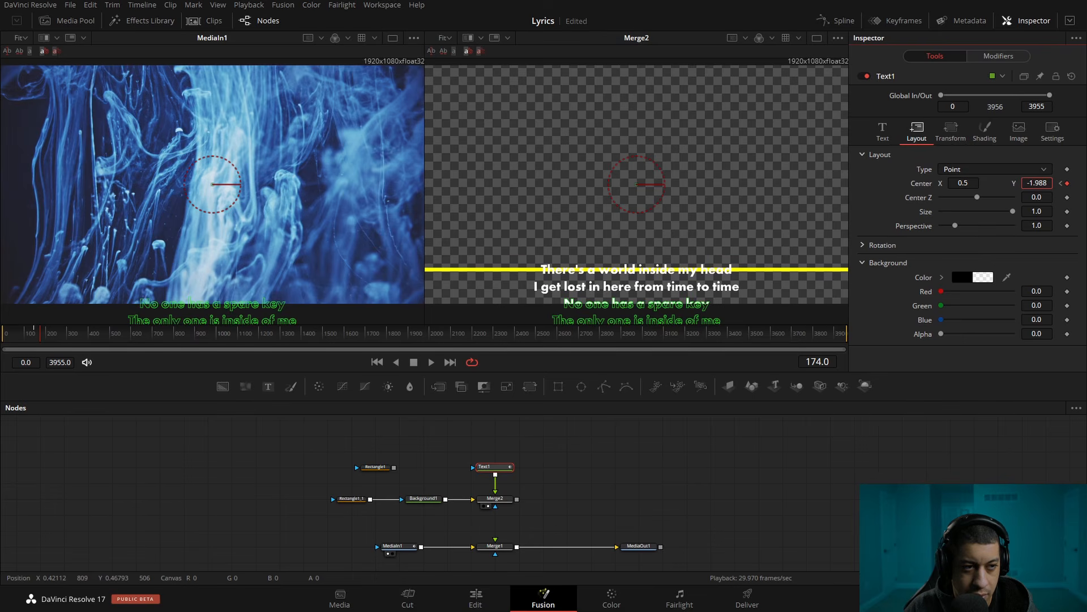
pyautogui.click(876, 438)
# Play from frame 92 to check the first lyric's scroll onto the guide line against the song
pyautogui.click(23, 336)
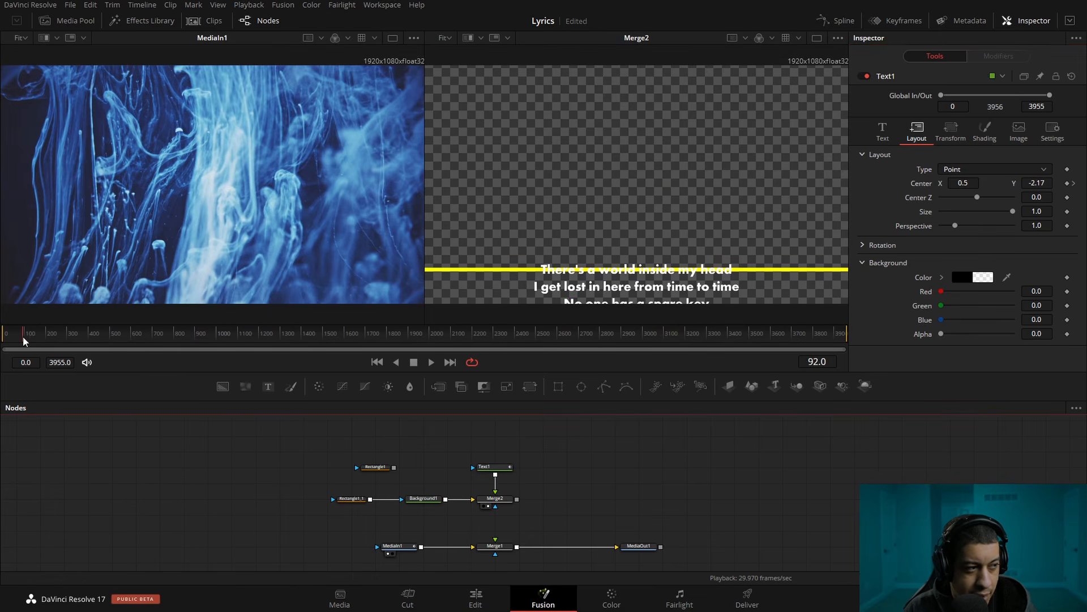
pyautogui.press('space')
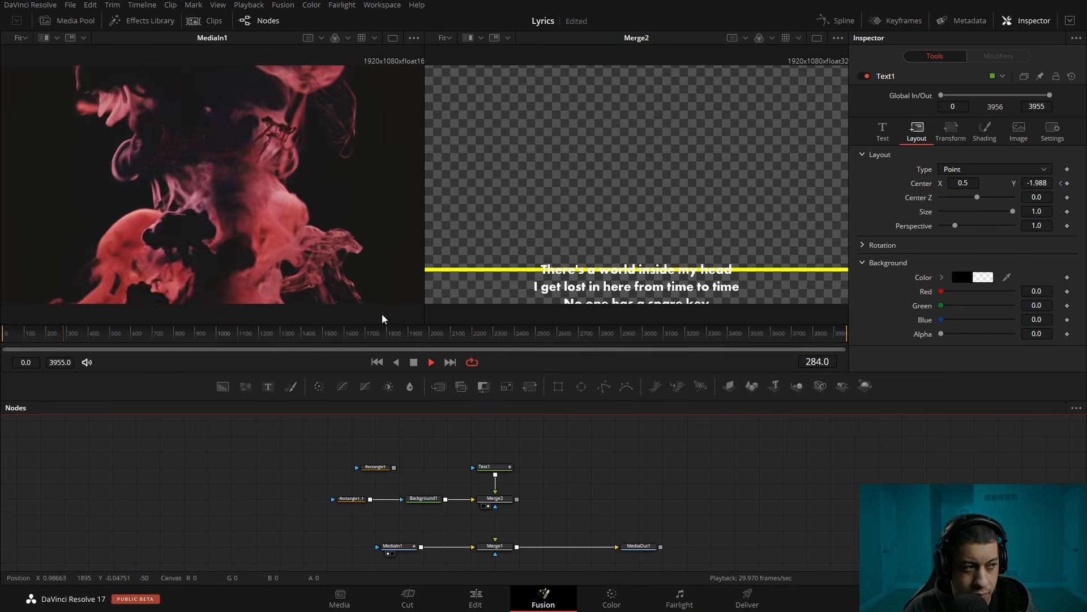
pyautogui.click(414, 362)
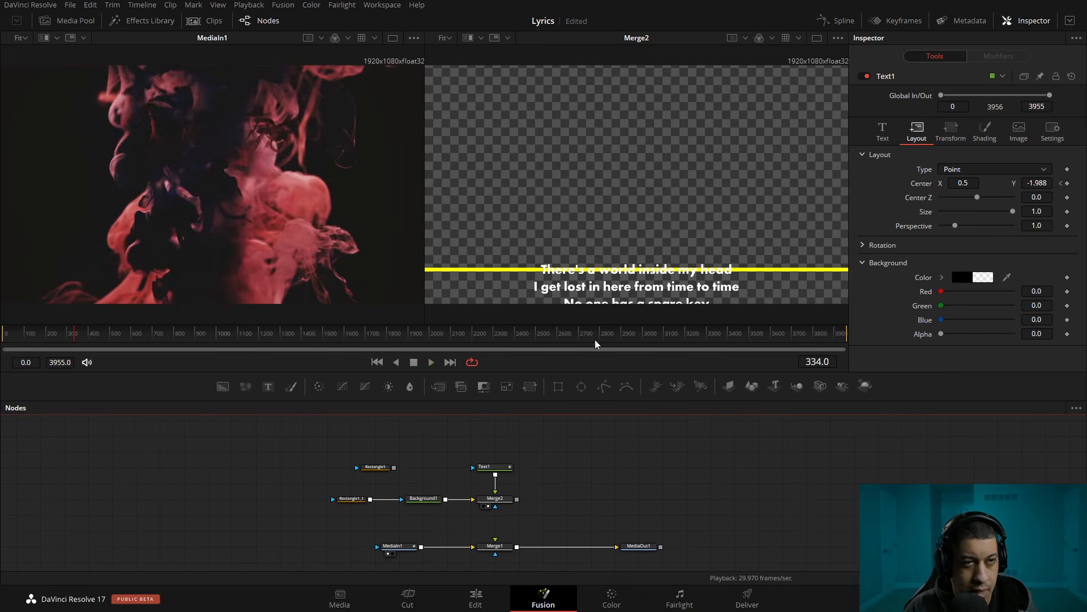
# Open the Spline editor and display Text1's center displacement curve with both keyframes in view
pyautogui.click(844, 21)
pyautogui.moveTo(320, 453); pyautogui.dragTo(183, 459)
pyautogui.click(347, 472)
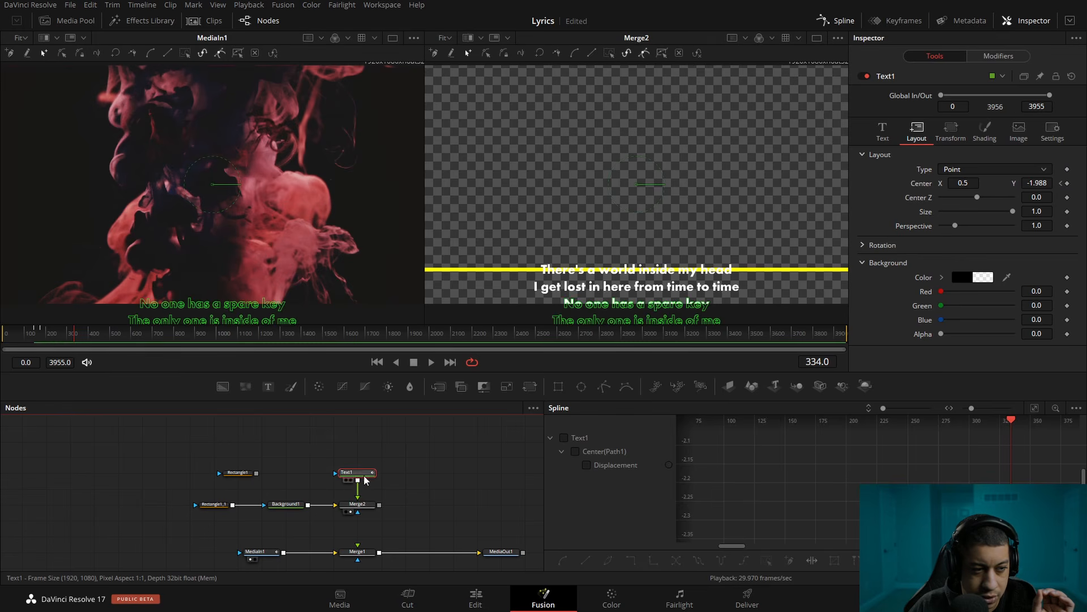
pyautogui.click(585, 465)
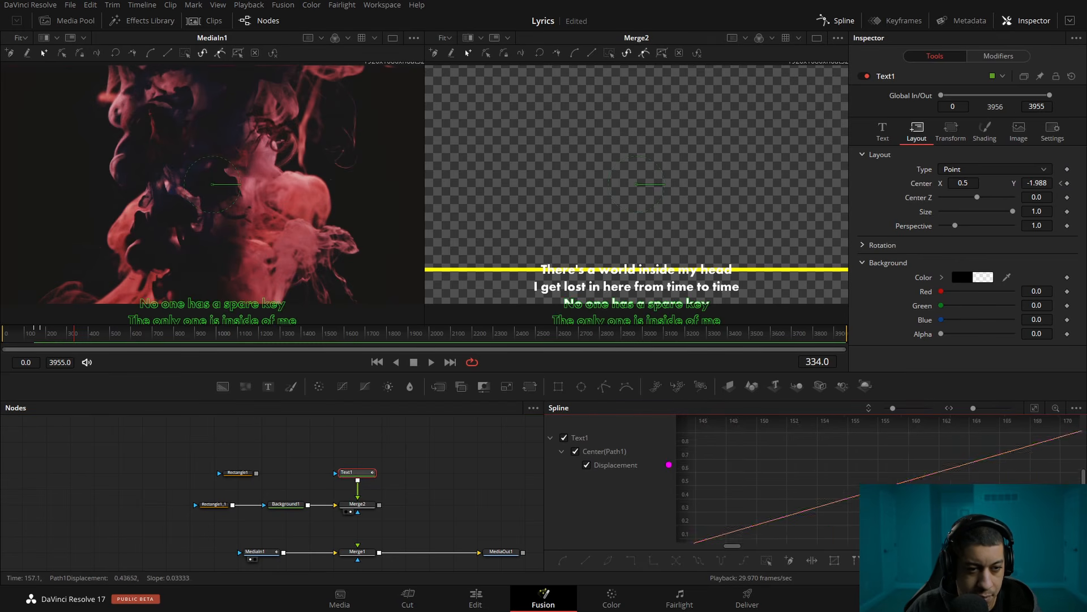
pyautogui.scroll(-5, 879, 487)
pyautogui.moveTo(951, 499); pyautogui.dragTo(911, 497)
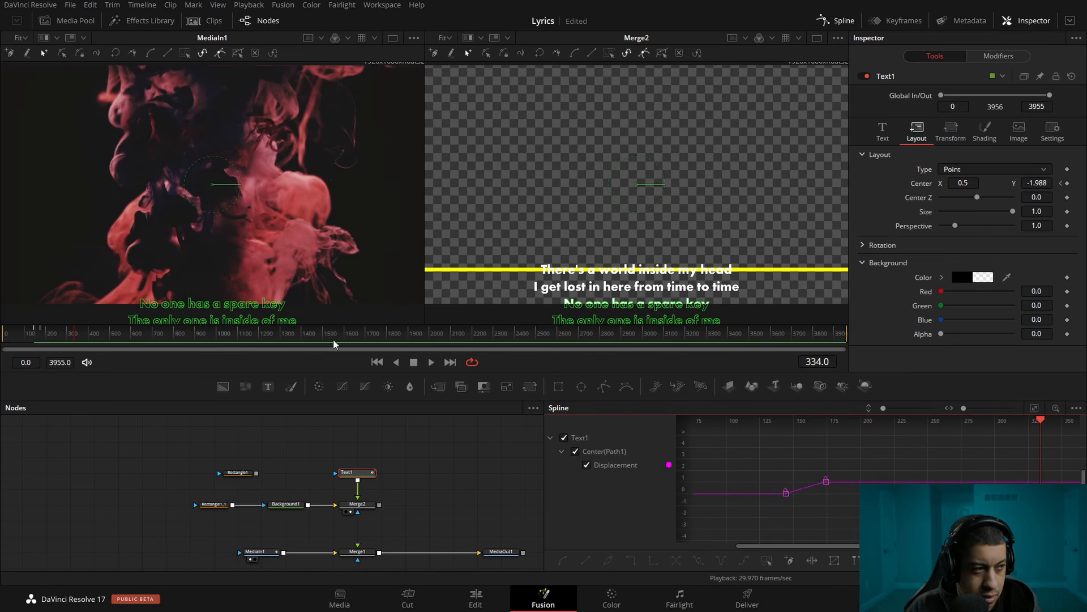
# Play the song to find the timing of the second lyric line and keyframe Text1's center at frame 335
pyautogui.moveTo(78, 334); pyautogui.dragTo(60, 337)
pyautogui.press('space')
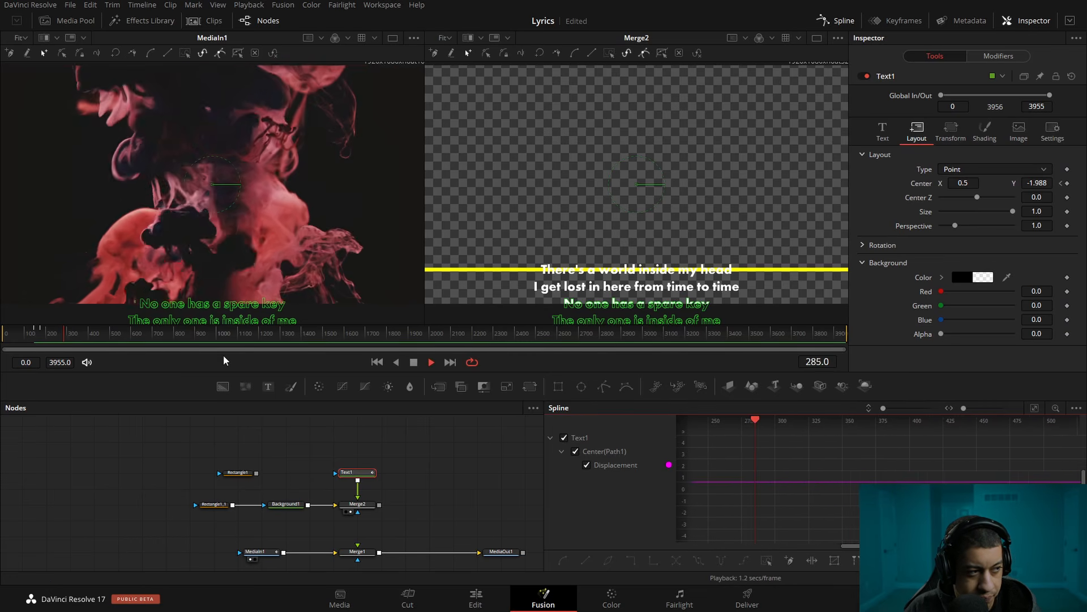
pyautogui.click(415, 366)
pyautogui.moveTo(97, 339); pyautogui.dragTo(73, 340)
pyautogui.press('space')
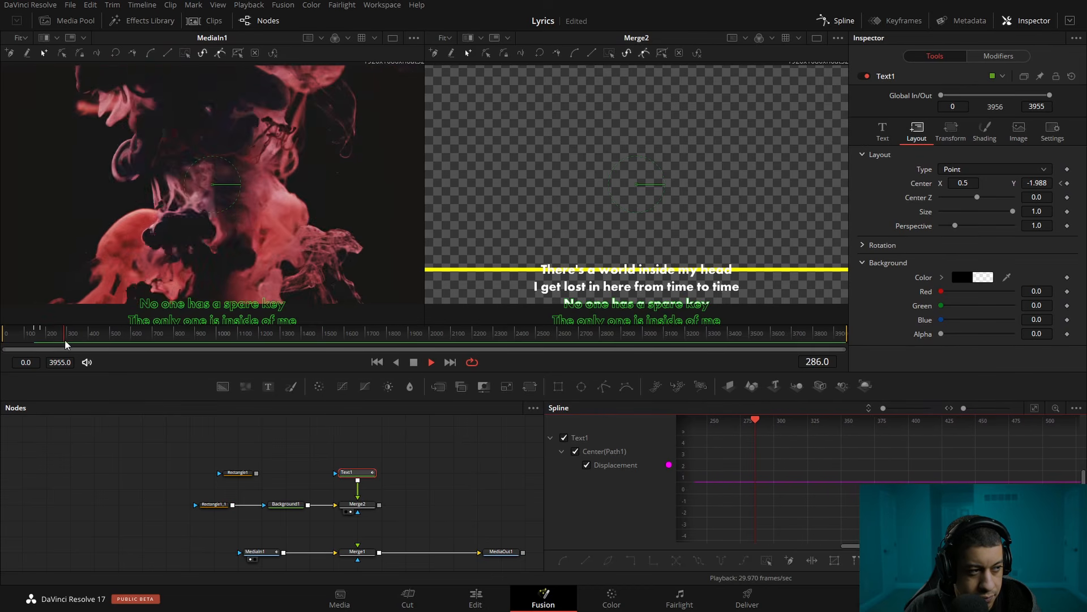
pyautogui.press('space')
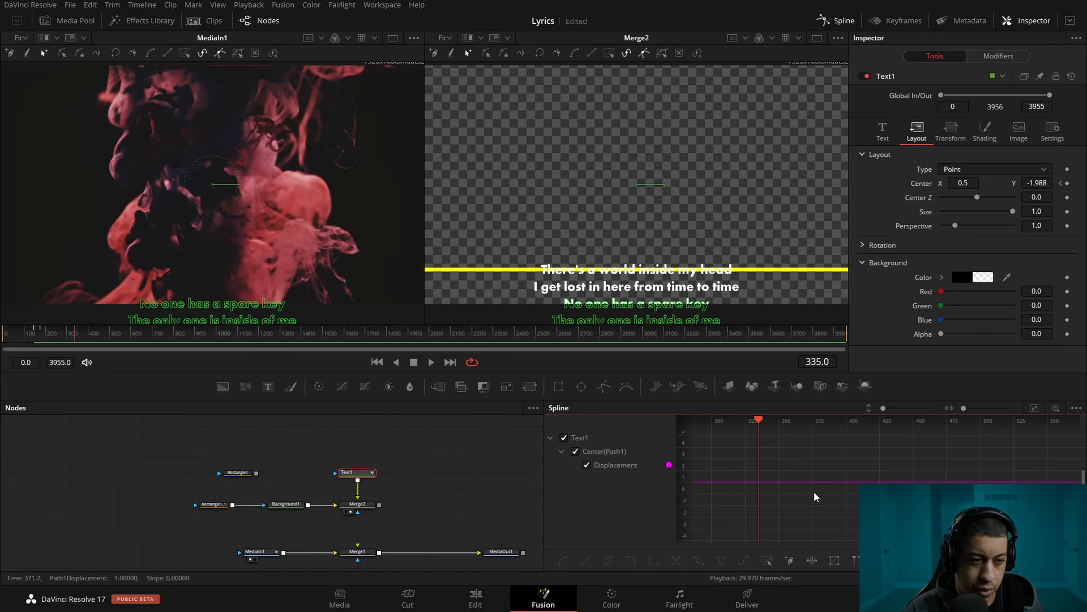
pyautogui.scroll(-5, 771, 496)
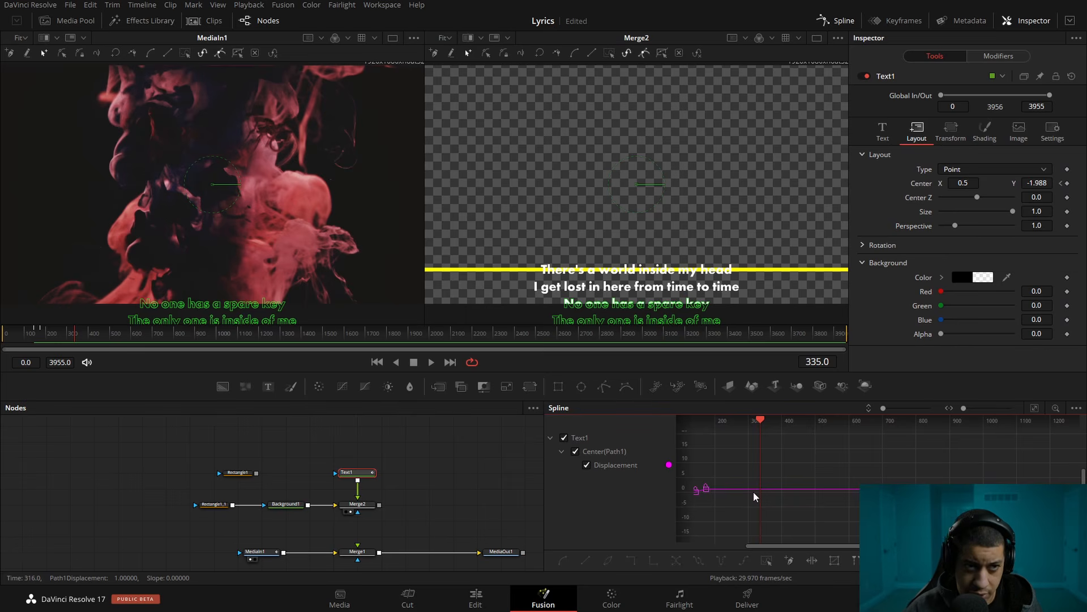
pyautogui.click(1067, 184)
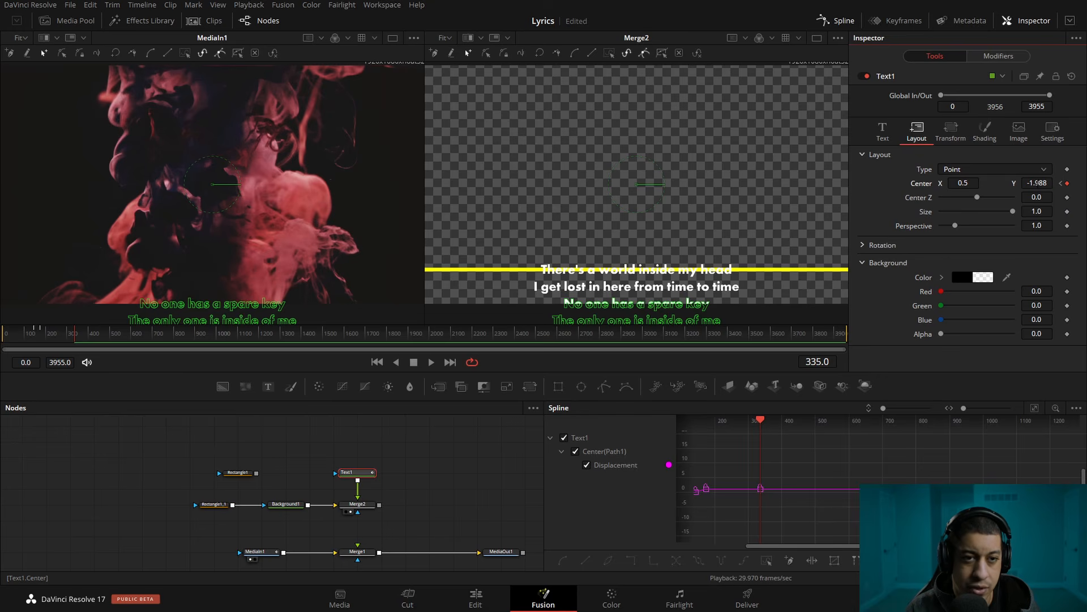
# Try a center Y of -1.912 for Text1 at frame 335, inspect the curve and scroll, and undo the change
pyautogui.moveTo(1038, 184); pyautogui.dragTo(1075, 183)
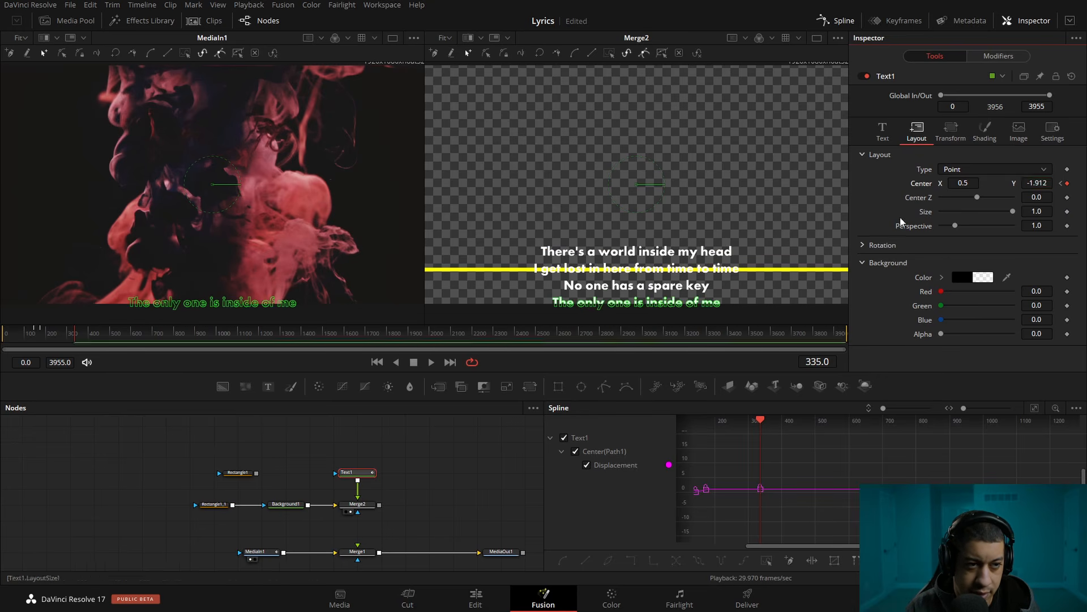
pyautogui.scroll(5, 753, 485)
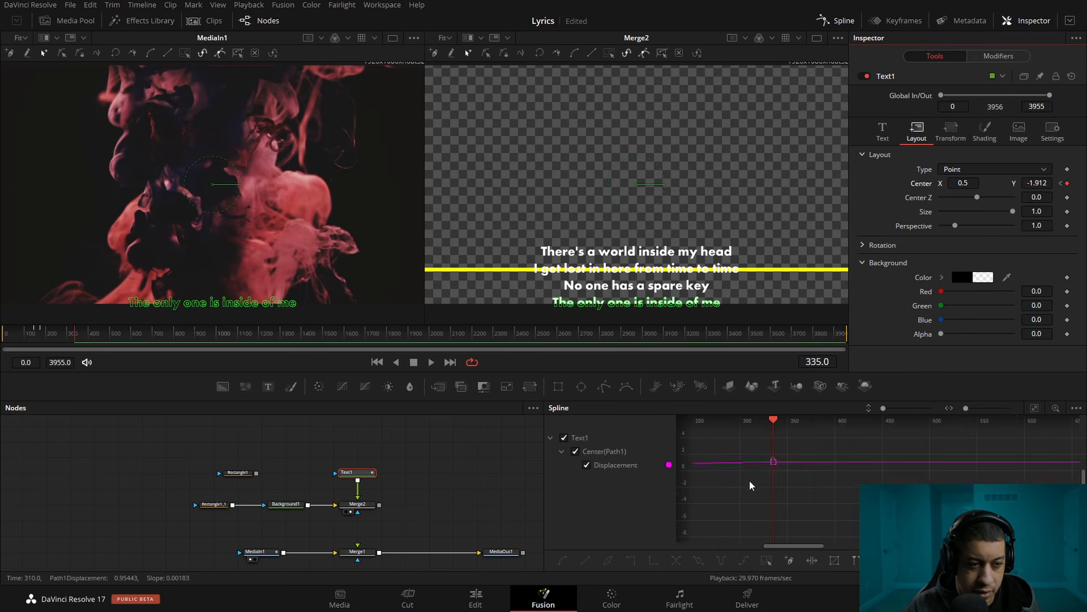
pyautogui.moveTo(737, 475)
pyautogui.mouseDown()
pyautogui.moveTo(878, 541)
pyautogui.moveTo(947, 548)
pyautogui.mouseUp()
pyautogui.click(703, 487)
pyautogui.moveTo(88, 338); pyautogui.dragTo(42, 340)
pyautogui.moveTo(39, 337); pyautogui.dragTo(75, 343)
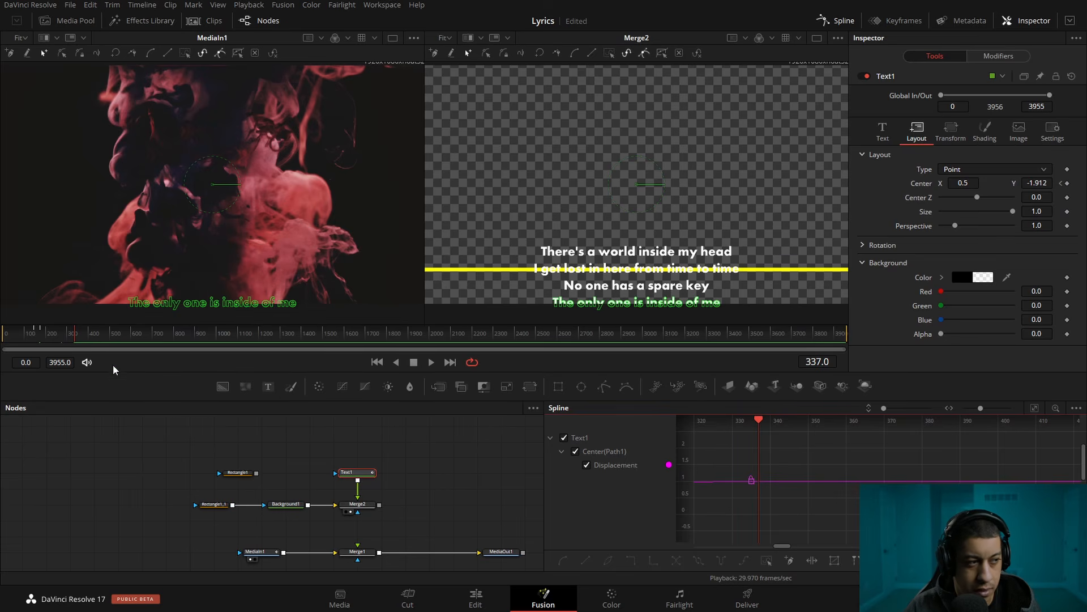
pyautogui.hotkey('ctrl', 'z')
# Add a keyframe to Text1's center at frame 308, keeping Y at -1.988, to hold the first lyric before the scroll
pyautogui.moveTo(824, 493); pyautogui.dragTo(1079, 484)
pyautogui.scroll(-6, 779, 488)
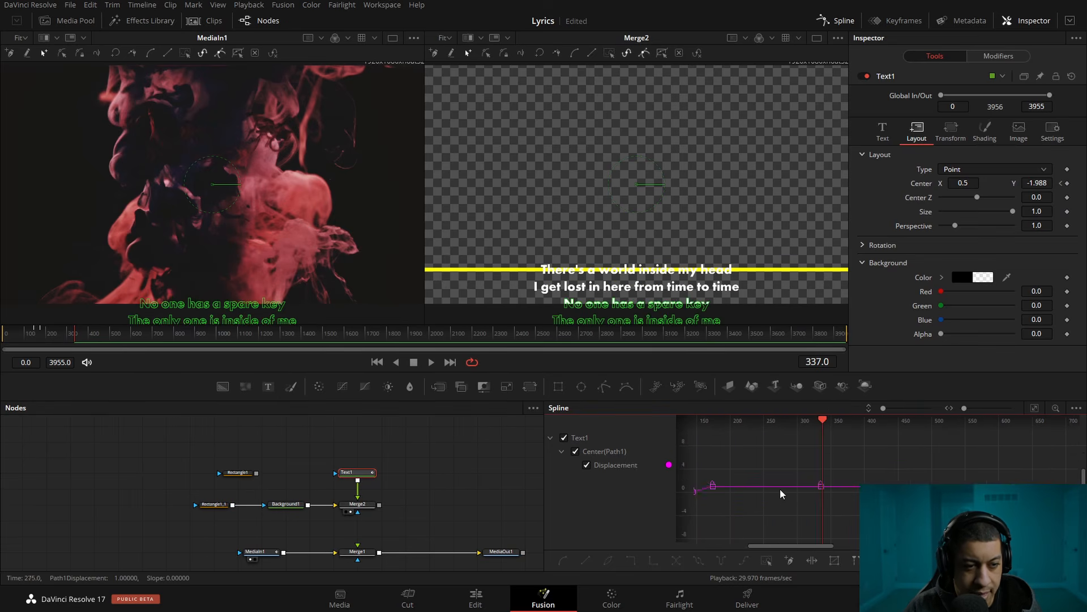
pyautogui.scroll(5, 824, 487)
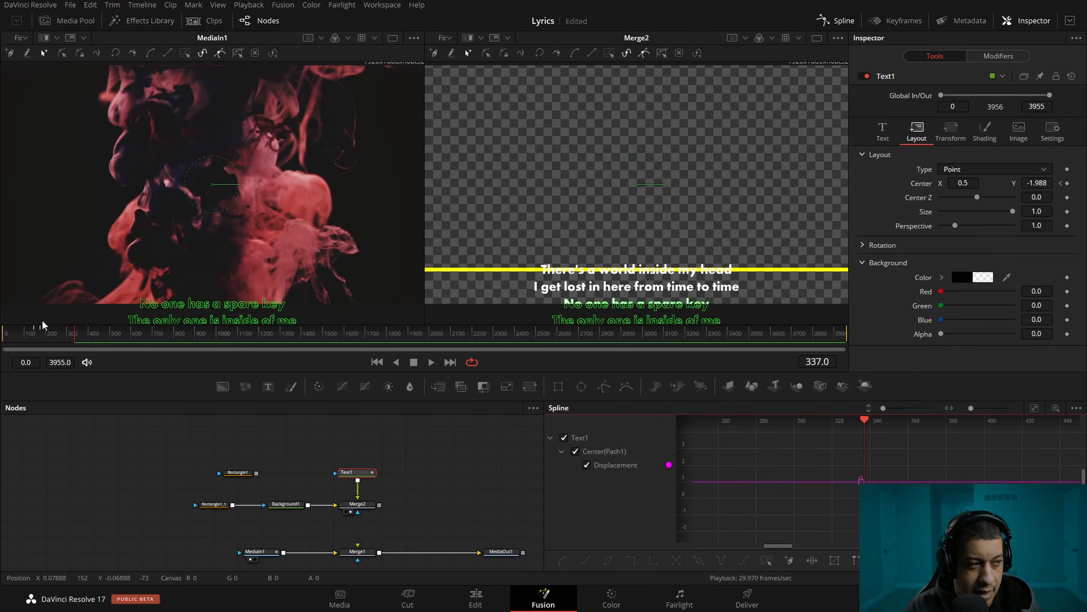
pyautogui.moveTo(73, 337); pyautogui.dragTo(70, 336)
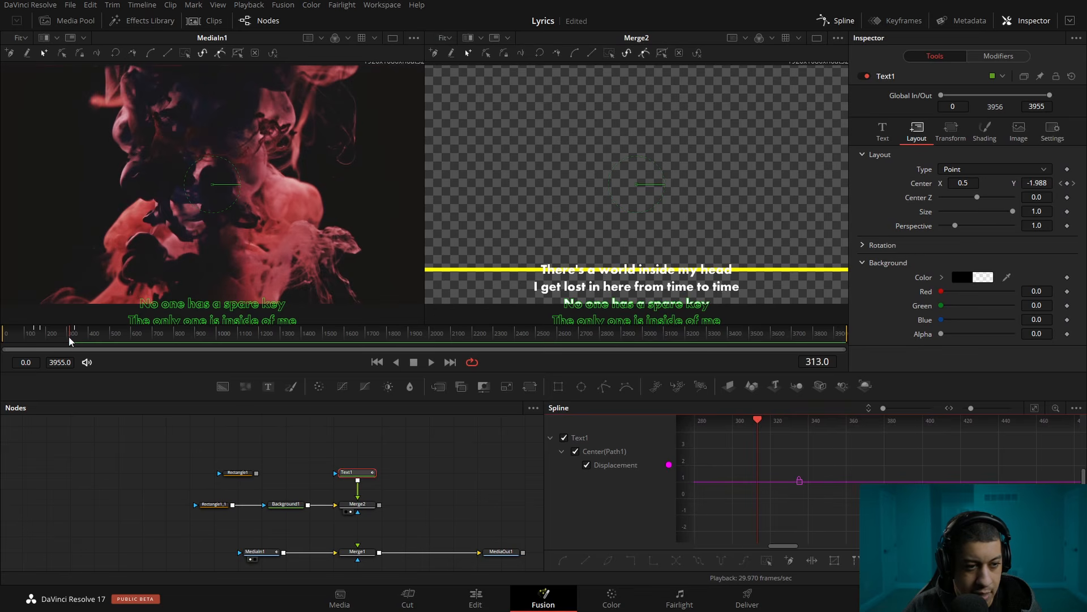
pyautogui.press('Left')
pyautogui.press('Left')
pyautogui.press('Left')
pyautogui.press('Left')
pyautogui.press('Left')
pyautogui.click(1067, 183)
pyautogui.moveTo(755, 502); pyautogui.dragTo(1016, 492)
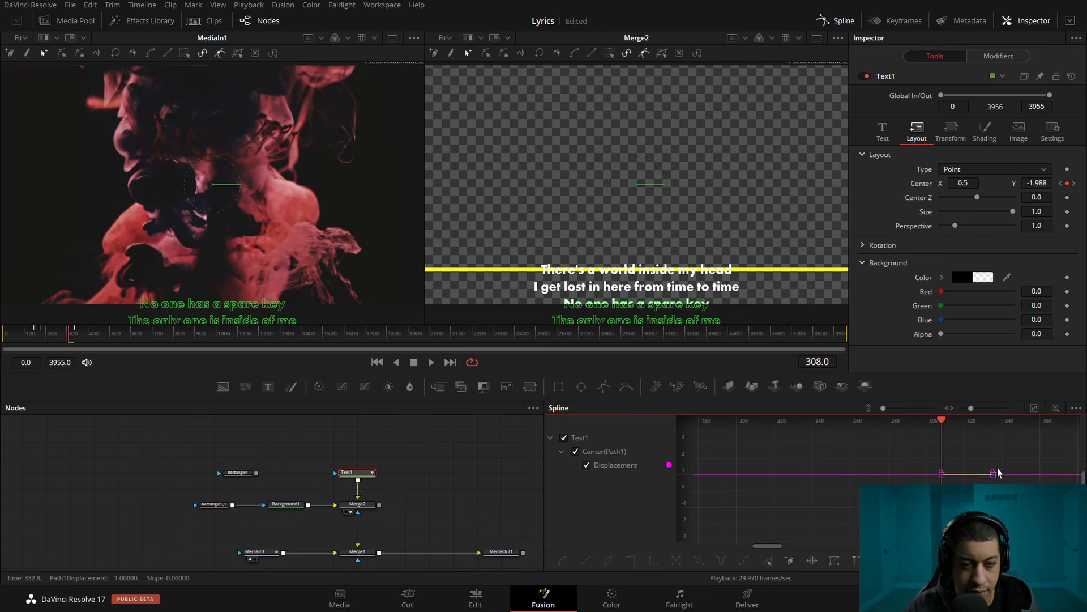
# At the frame 335 keyframe, set Text1's center Y to -1.913 and play the song to check the second lyric's scroll
pyautogui.click(1073, 184)
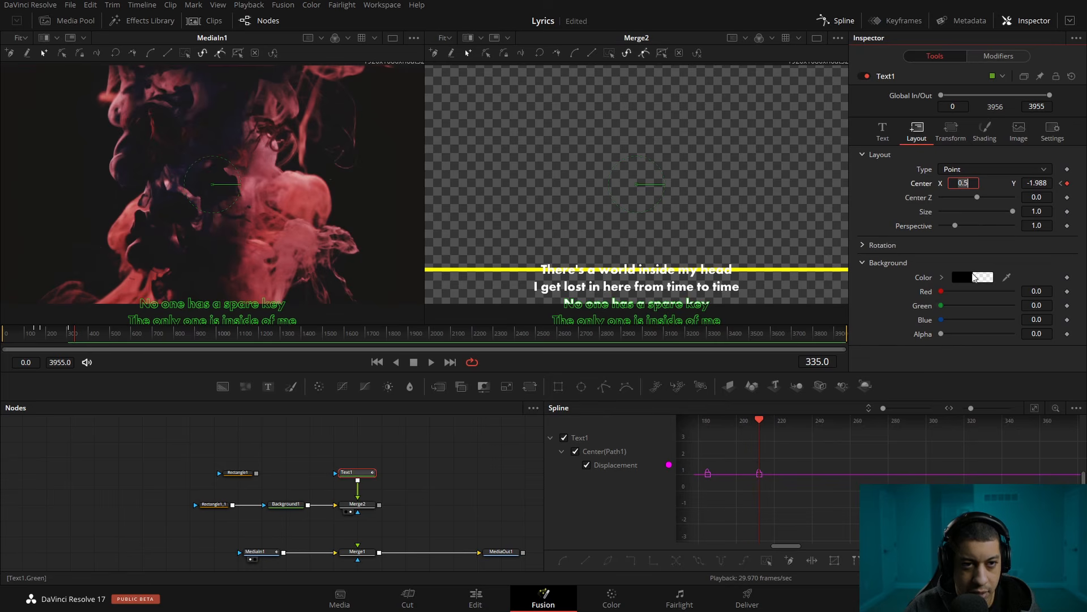
pyautogui.moveTo(1038, 183); pyautogui.dragTo(1078, 183)
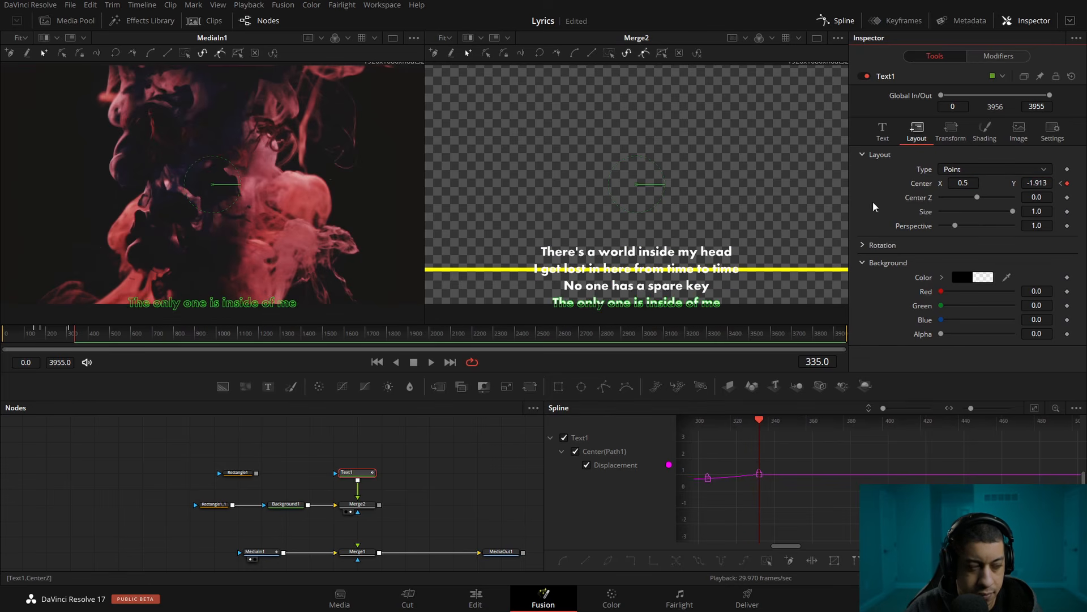
pyautogui.moveTo(62, 335); pyautogui.dragTo(40, 336)
pyautogui.press('space')
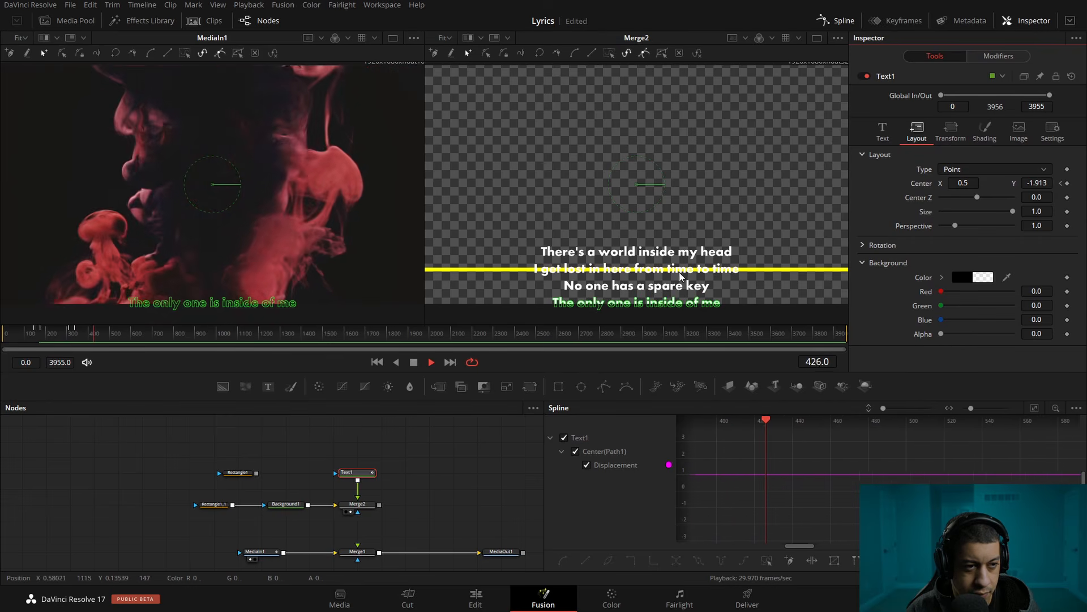
pyautogui.press('space')
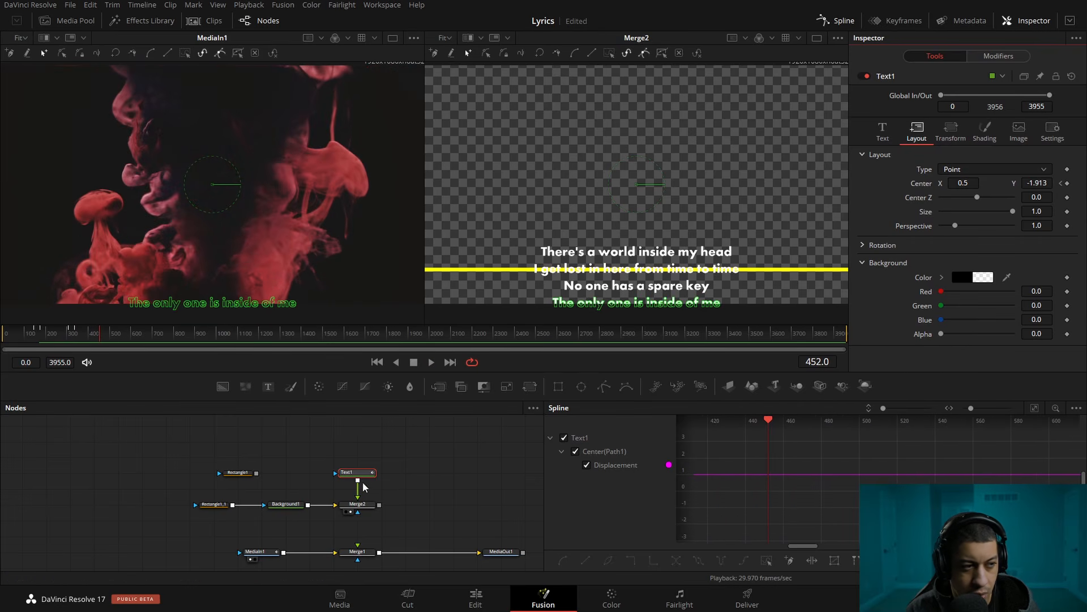
# Thin the yellow guide line by setting the Rectangle1_1 mask's height to 0.006
pyautogui.click(213, 504)
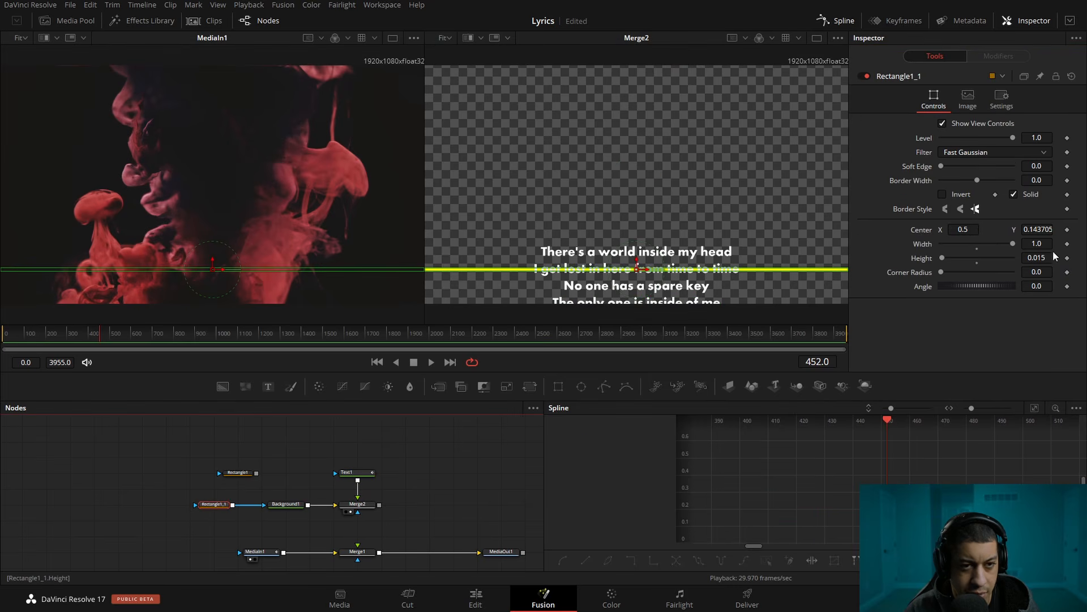
pyautogui.moveTo(1043, 258); pyautogui.dragTo(1036, 257)
pyautogui.click(386, 482)
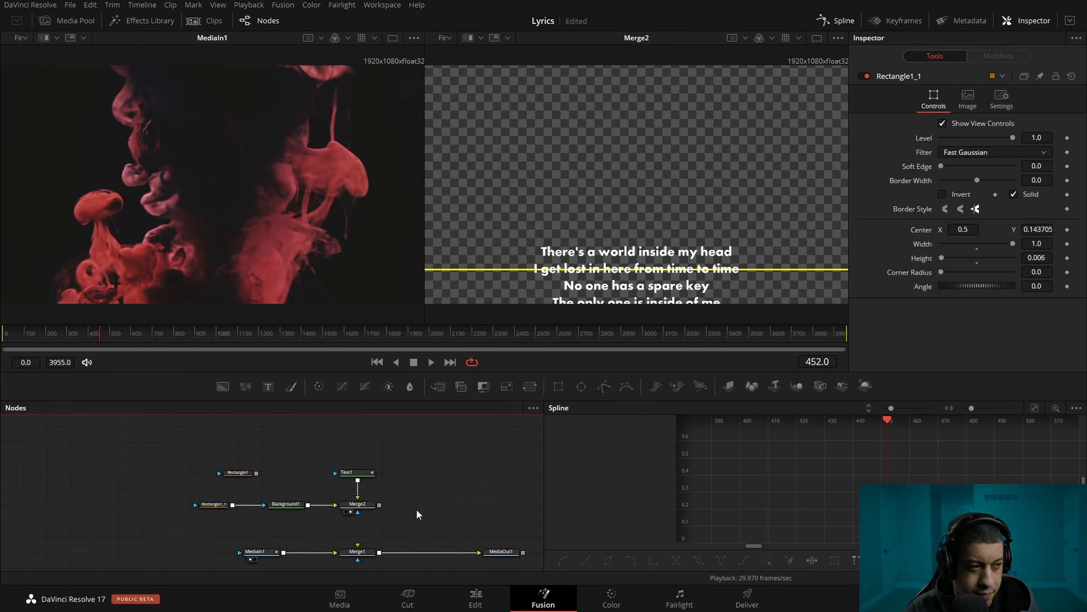
# Play the song to find the timing of the third lyric line and keyframe Text1's center at frame 494
pyautogui.press('space')
pyautogui.click(352, 472)
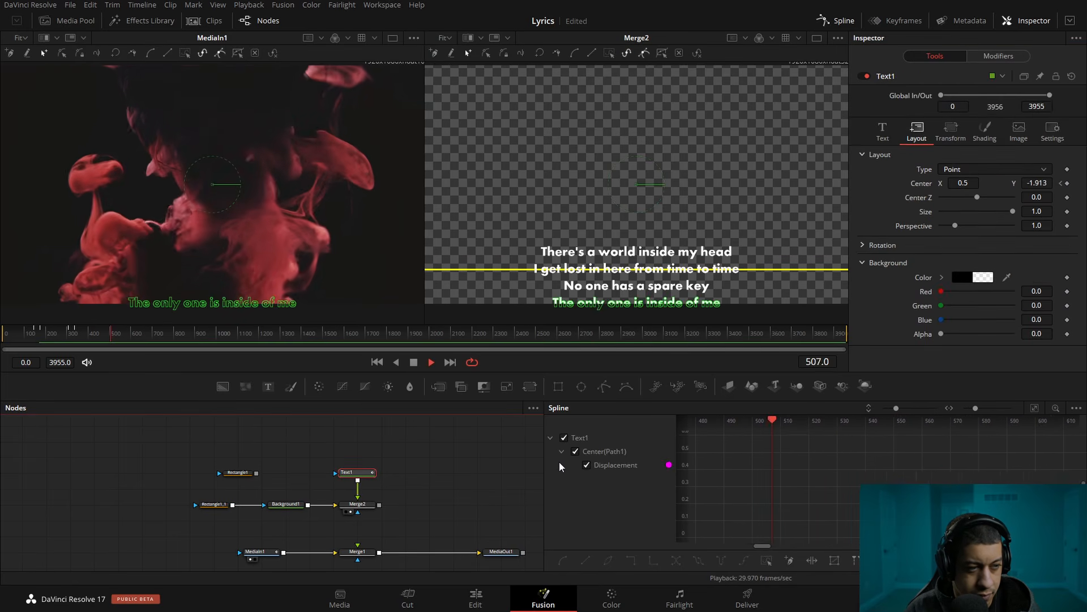
pyautogui.press('space')
pyautogui.click(664, 470)
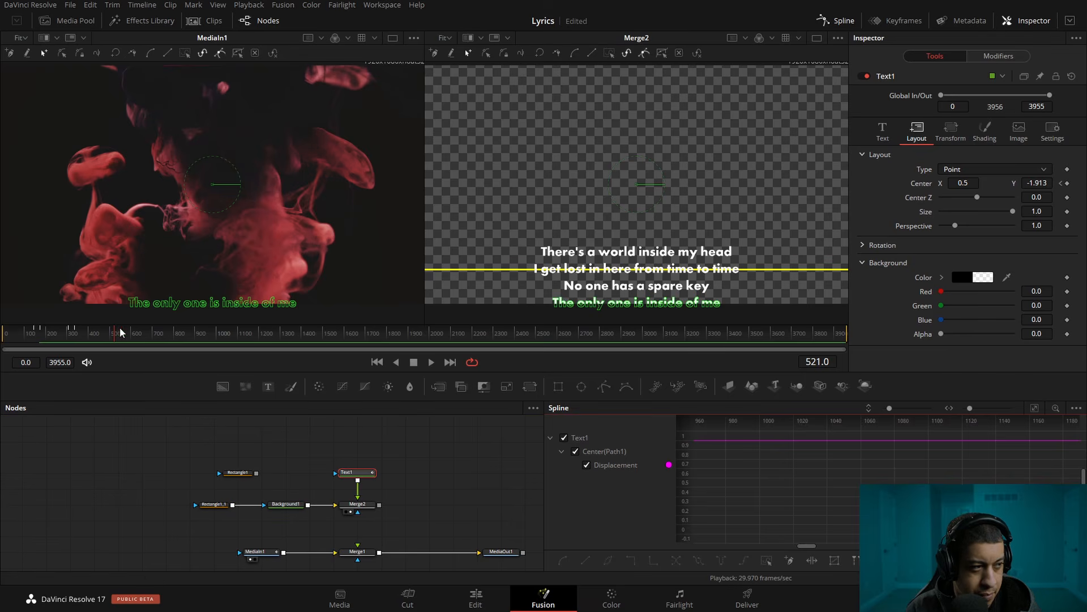
pyautogui.press('space')
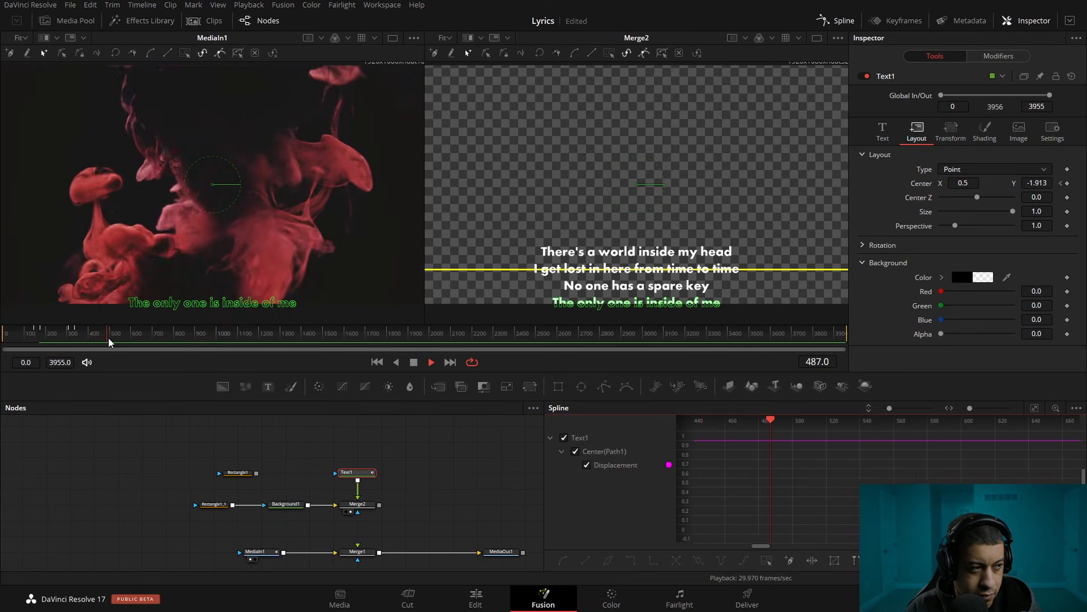
pyautogui.click(105, 336)
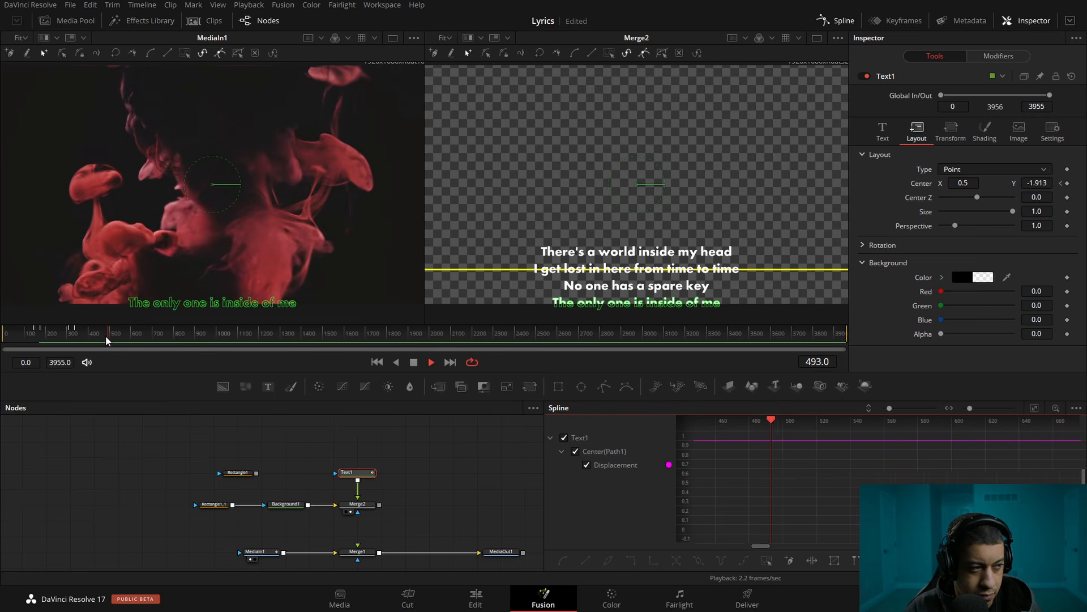
pyautogui.press('Left')
pyautogui.press('Left')
pyautogui.press('Left')
pyautogui.click(363, 474)
pyautogui.click(1068, 183)
# Add a hold keyframe to Text1's center at frame 467 and set its Y to -1.842 at the frame 494 keyframe
pyautogui.moveTo(817, 361)
pyautogui.mouseDown()
pyautogui.moveTo(790, 361)
pyautogui.moveTo(800, 361)
pyautogui.mouseUp()
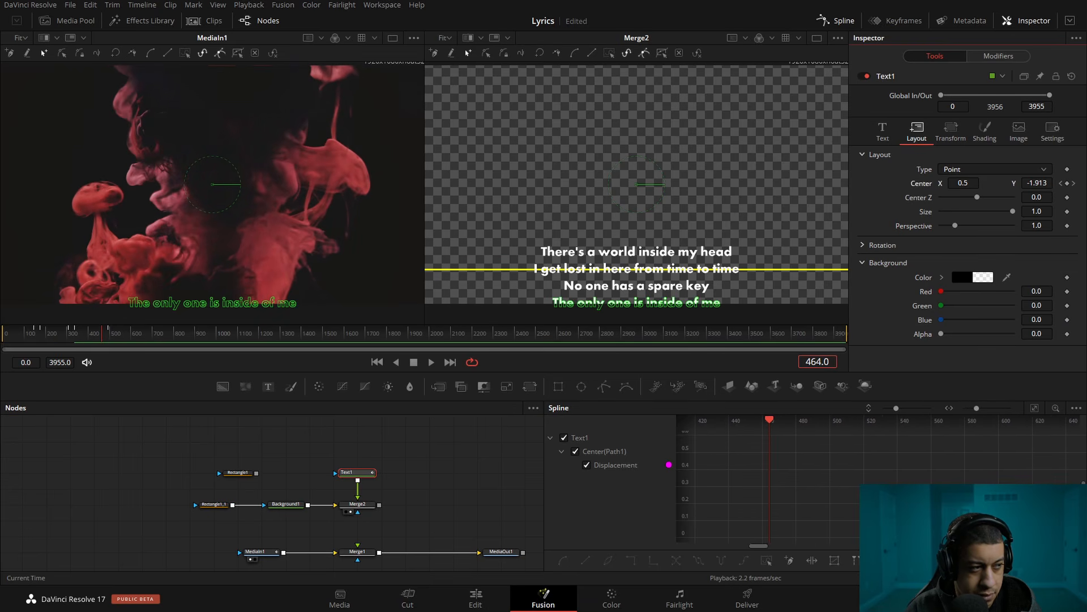
pyautogui.moveTo(802, 362); pyautogui.dragTo(802, 361)
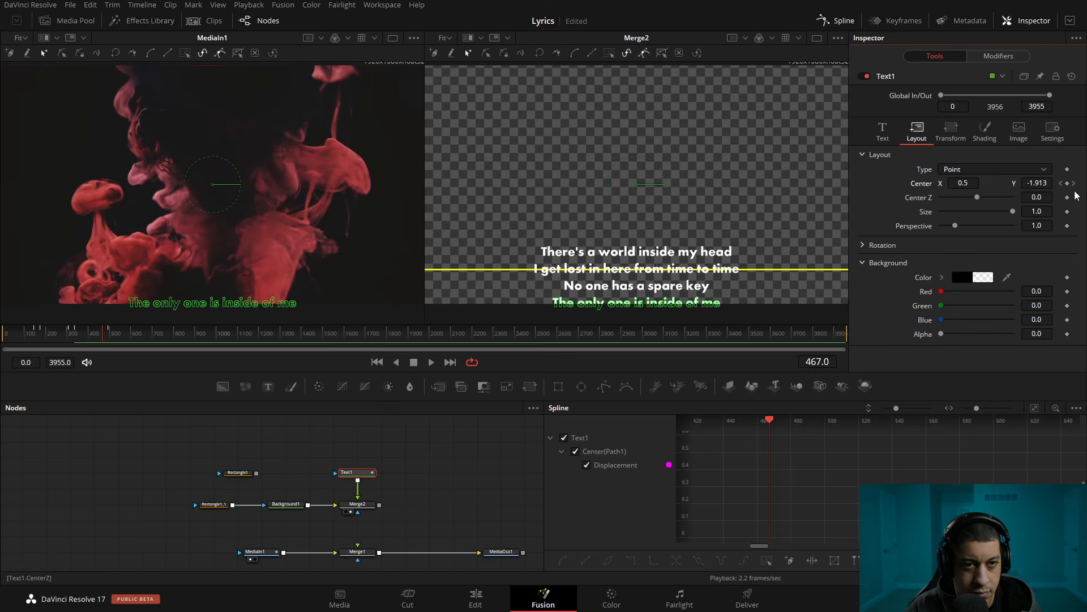
pyautogui.click(1073, 183)
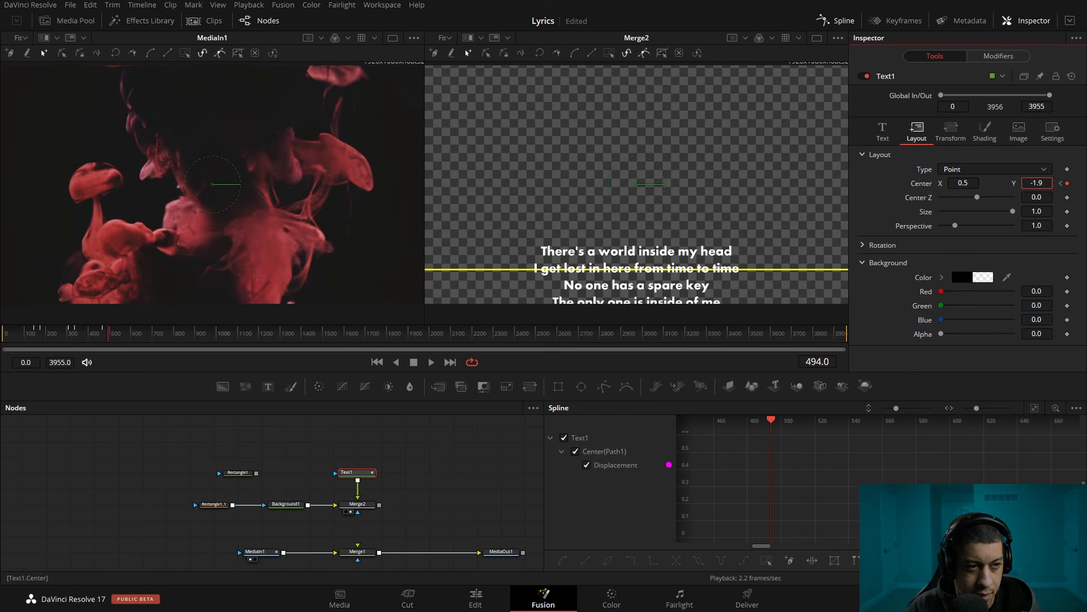
pyautogui.moveTo(1037, 183); pyautogui.dragTo(1040, 183)
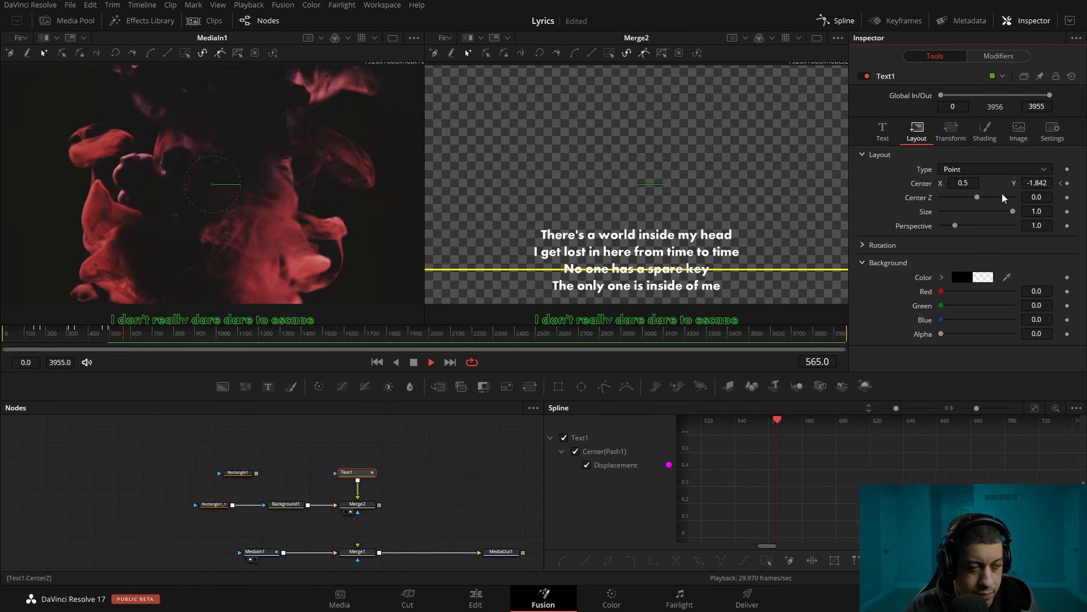
# Play the song to find the timing of the fourth lyric line and keyframe Text1's center at frame 571
pyautogui.press('space')
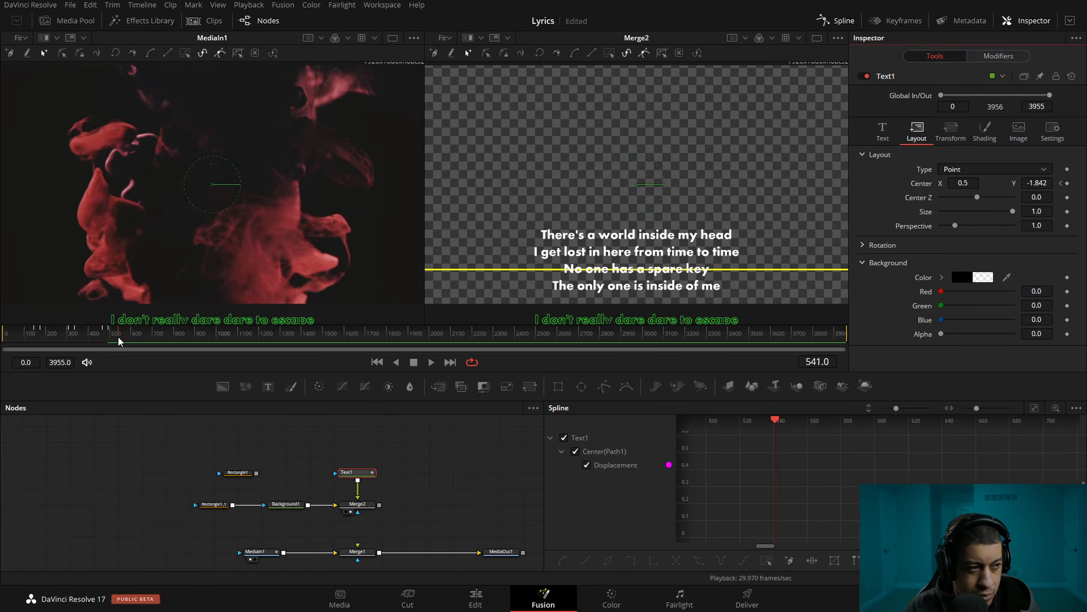
pyautogui.click(118, 336)
pyautogui.press('space')
pyautogui.press('space')
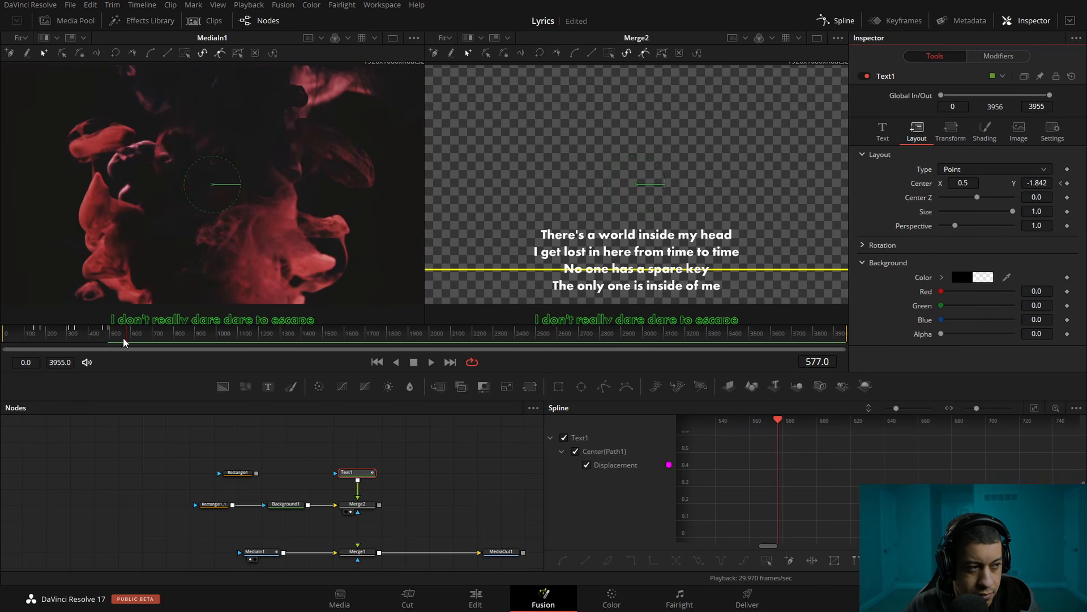
pyautogui.moveTo(125, 336); pyautogui.dragTo(125, 336)
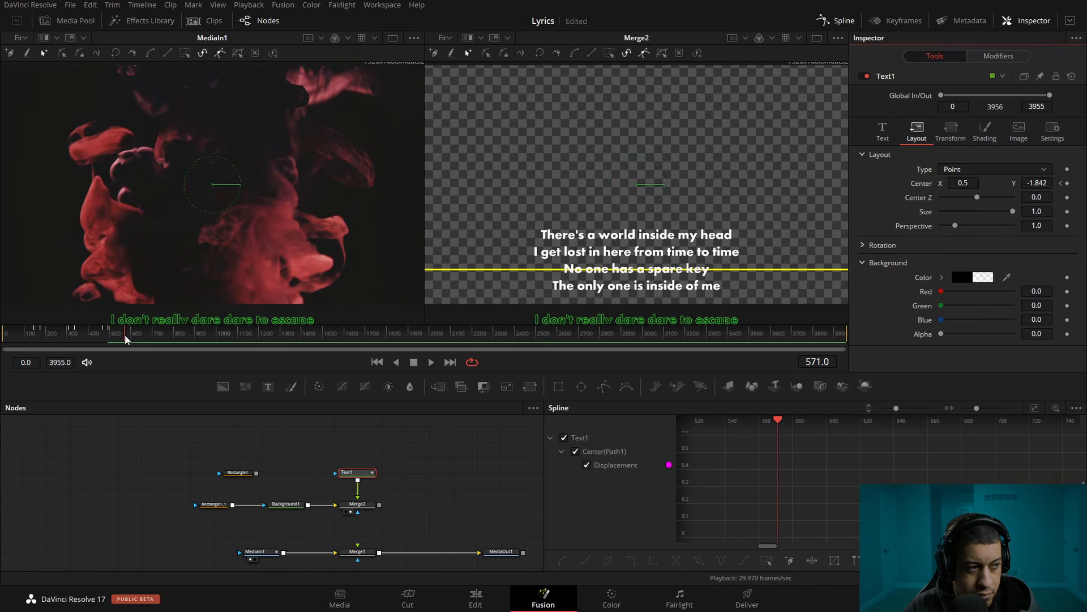
pyautogui.click(1068, 183)
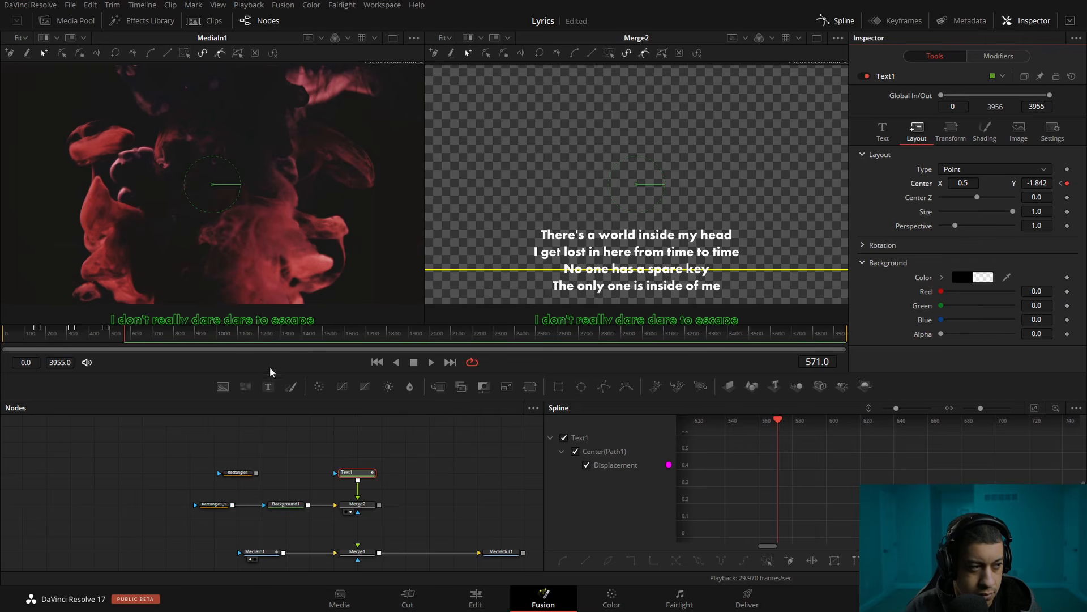
# Add a hold keyframe to Text1's center at frame 547 and set its Y to -1.771 at the frame 571 keyframe
pyautogui.moveTo(131, 336); pyautogui.dragTo(121, 332)
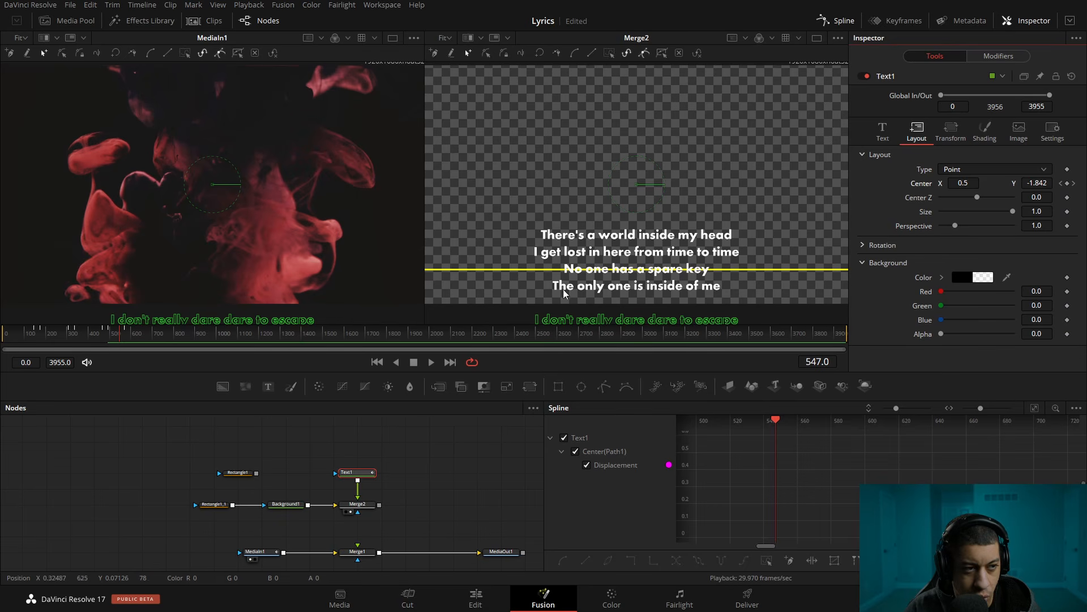
pyautogui.moveTo(1042, 183); pyautogui.dragTo(1044, 183)
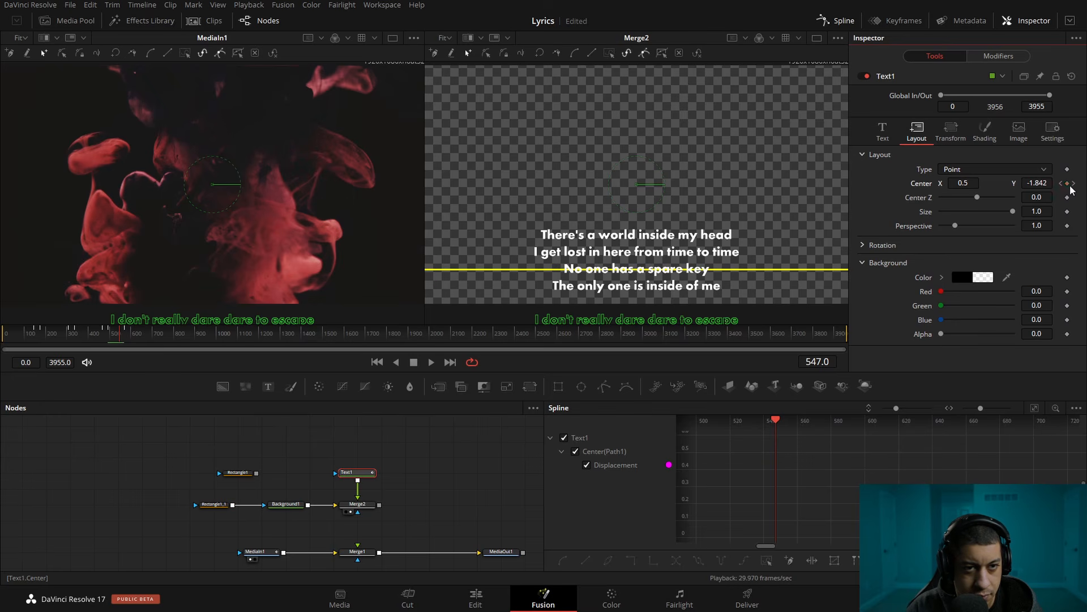
pyautogui.click(1074, 183)
pyautogui.moveTo(1037, 183); pyautogui.dragTo(1063, 183)
# Play the song to find where "I don't really dare dare to escape" starts and keyframe Text1's center at frame 837
pyautogui.press('space')
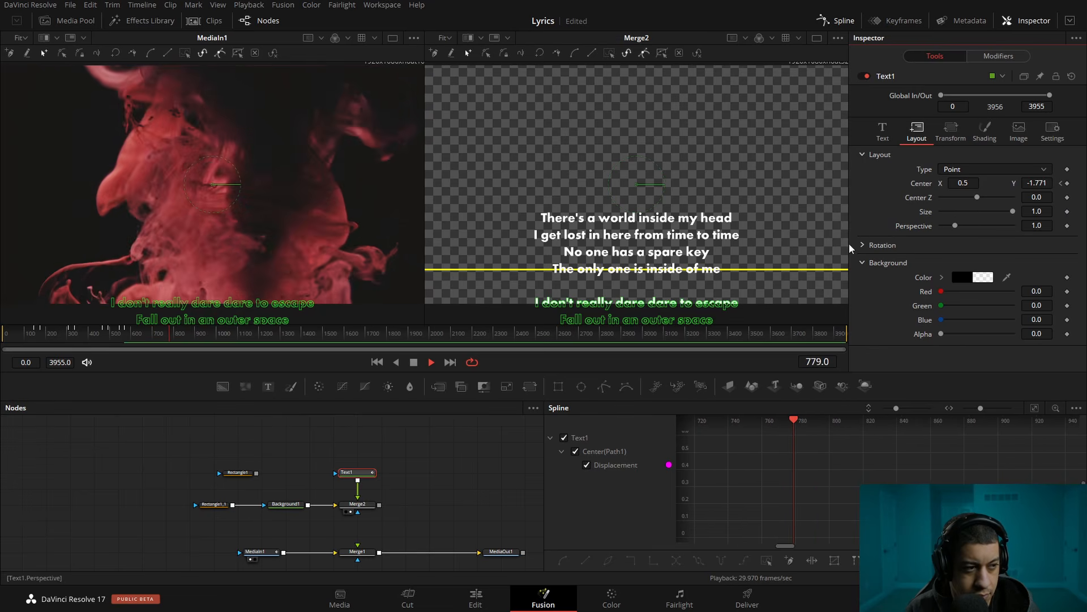
pyautogui.press('space')
pyautogui.press('space')
pyautogui.press('space')
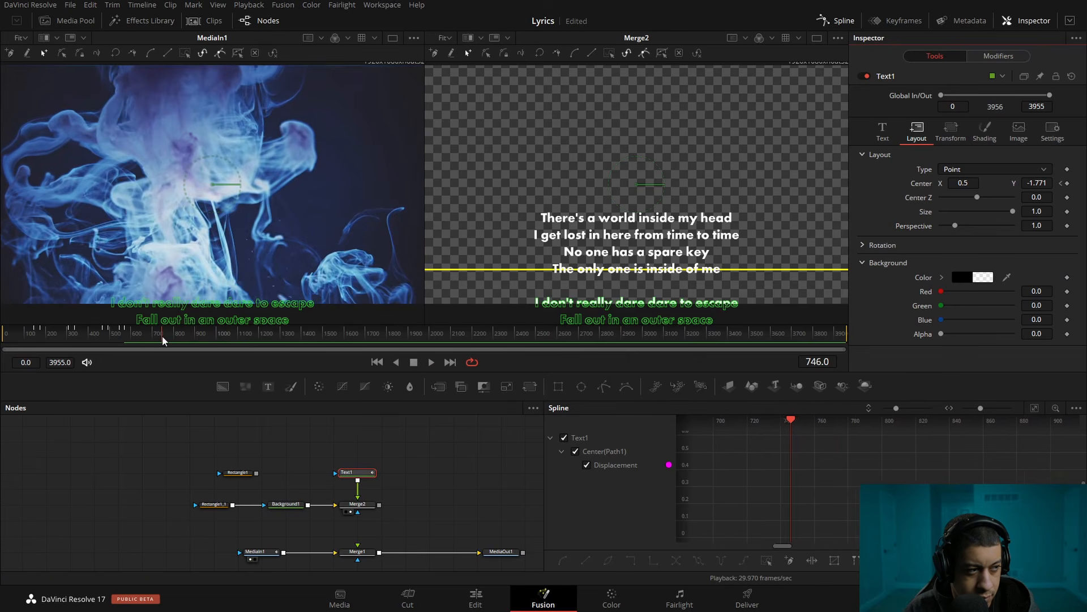
pyautogui.press('space')
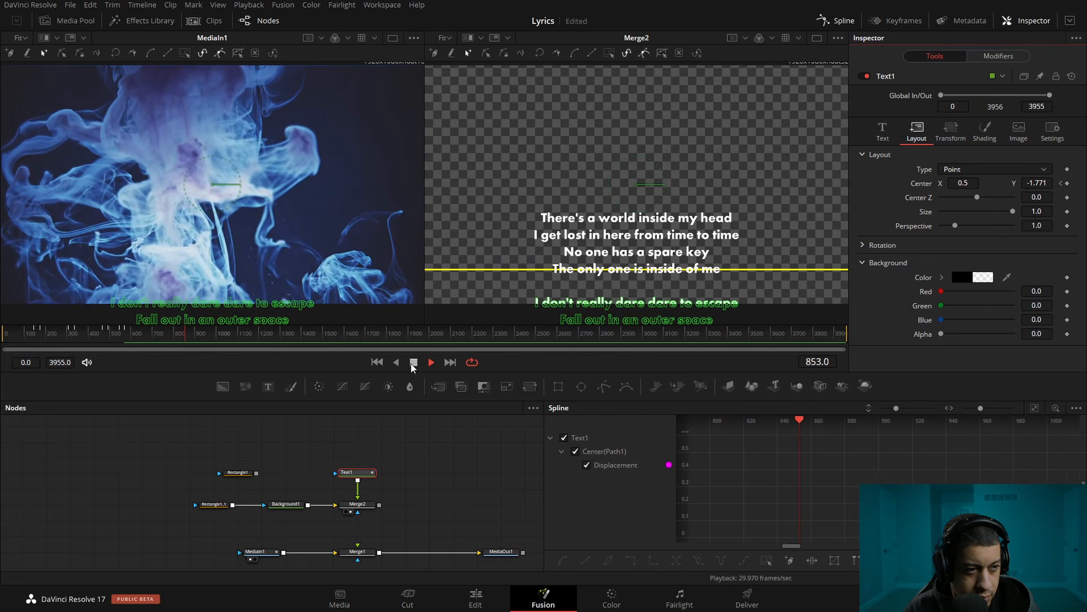
pyautogui.moveTo(172, 338); pyautogui.dragTo(179, 334)
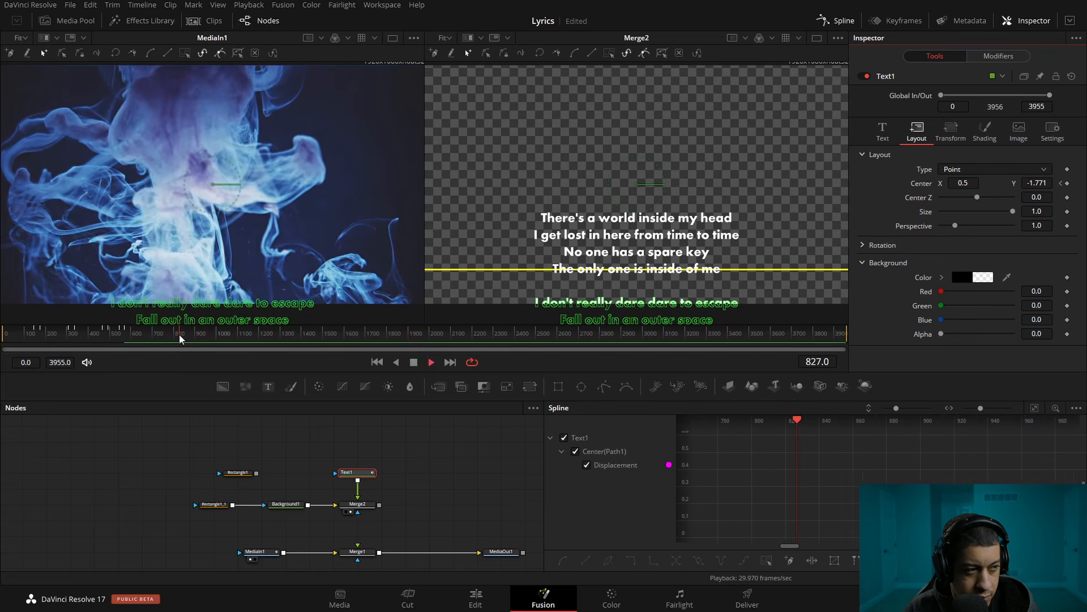
pyautogui.click(1067, 183)
# Add a hold keyframe to Text1's center at frame 807, set its Y to -1.627 at frame 837, and resume playback
pyautogui.moveTo(182, 335); pyautogui.dragTo(175, 336)
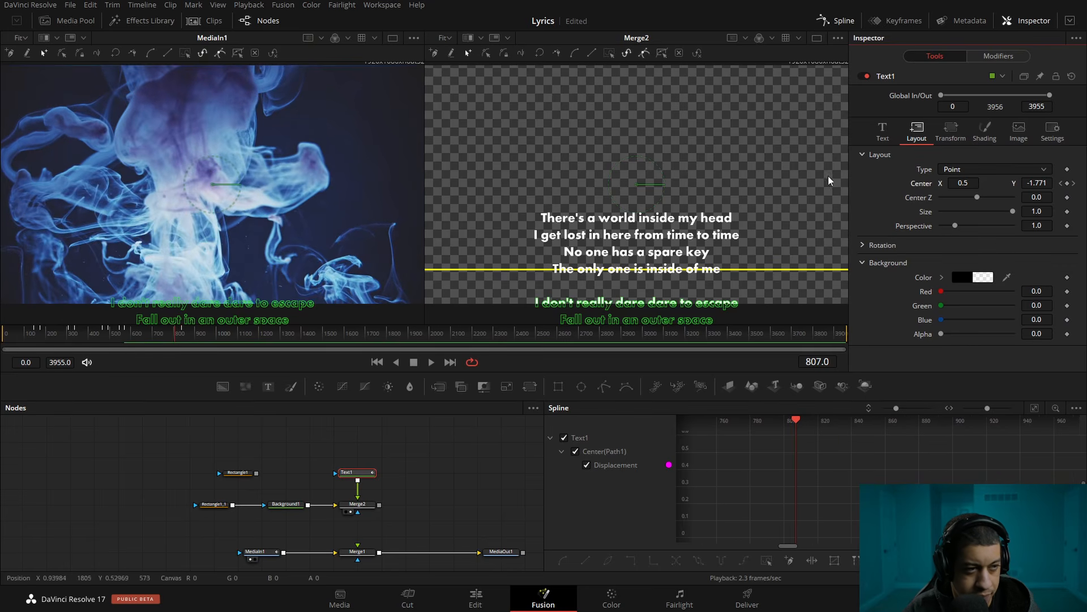
pyautogui.click(1072, 183)
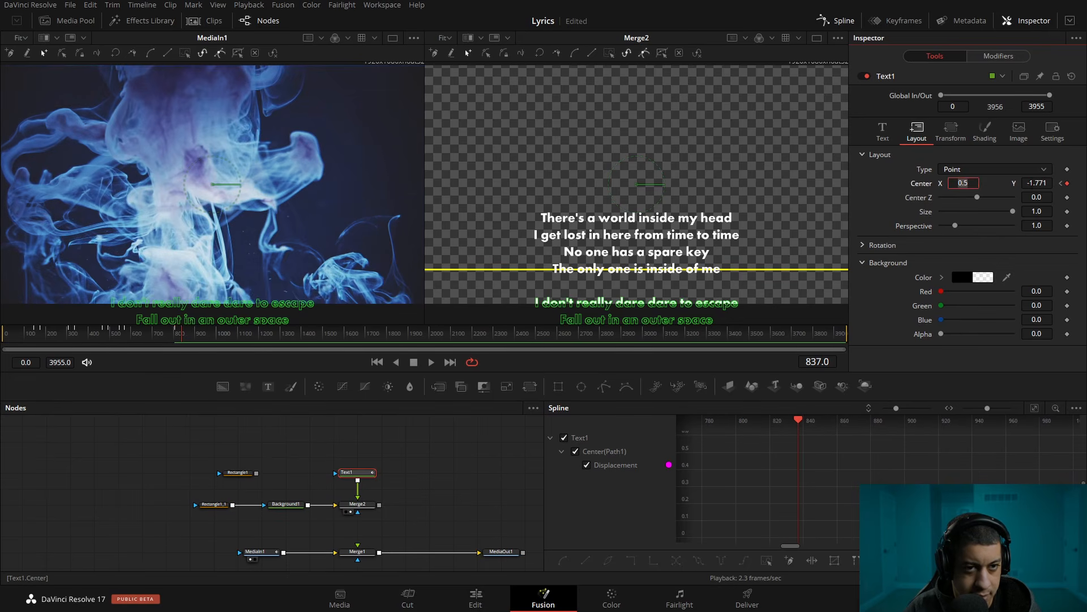
pyautogui.moveTo(1037, 183); pyautogui.dragTo(1078, 183)
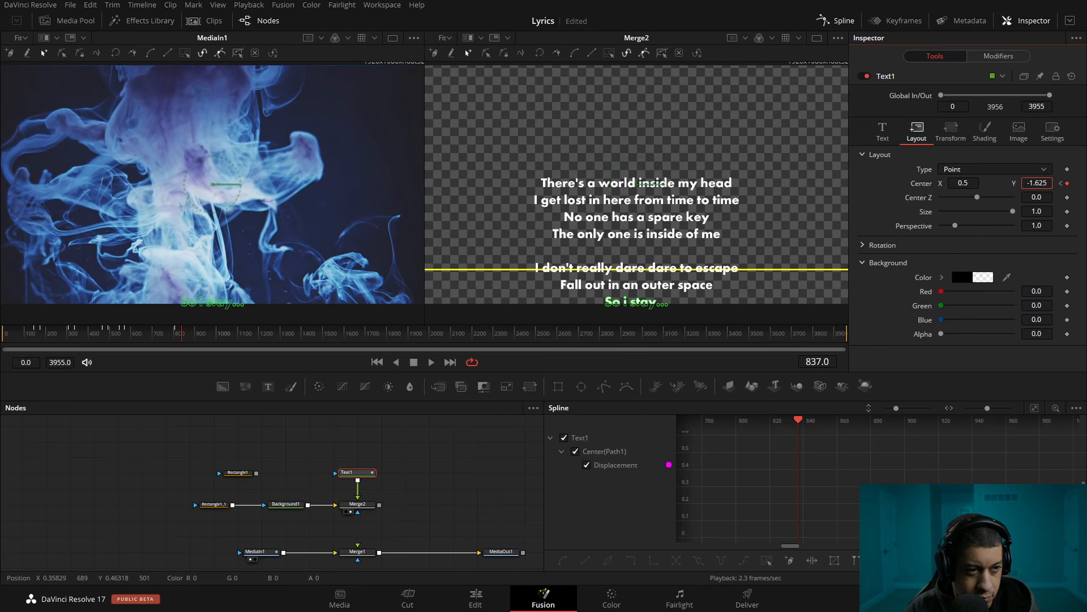
pyautogui.press('space')
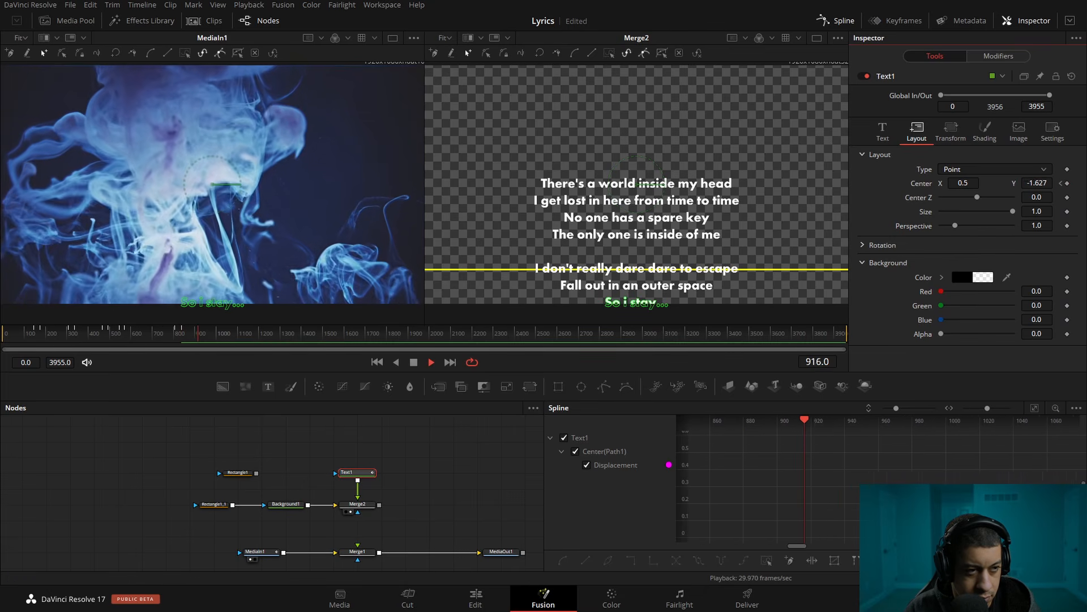
# Keyframe Text1's center for "Fall out in an outer space" at Y -1.558, adding a hold keyframe at frame 919 before it
pyautogui.click(202, 336)
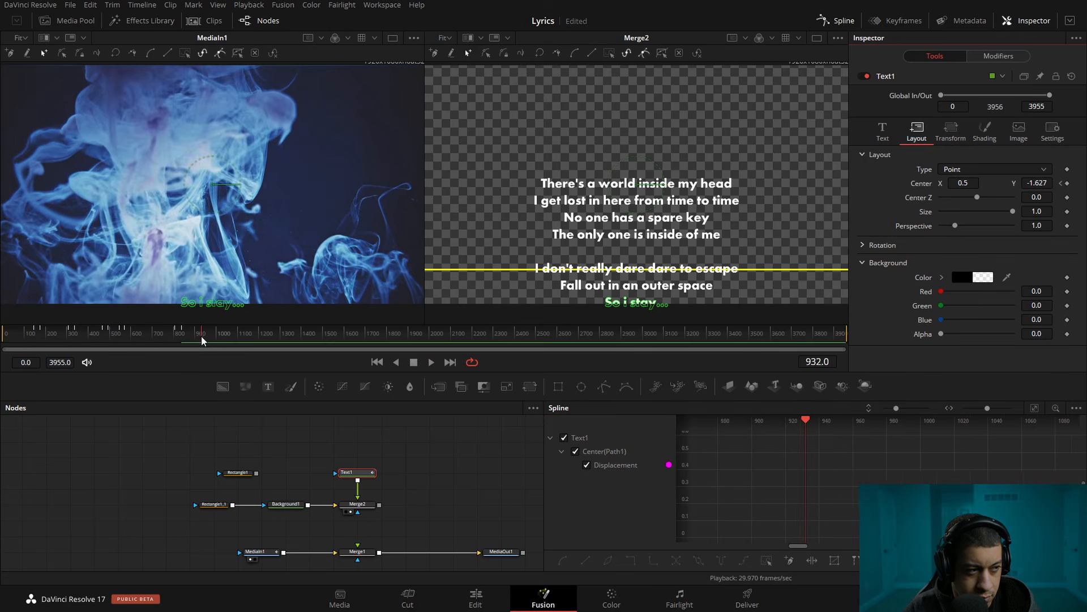
pyautogui.press('space')
pyautogui.press('space')
pyautogui.click(1068, 184)
pyautogui.moveTo(203, 338); pyautogui.dragTo(198, 338)
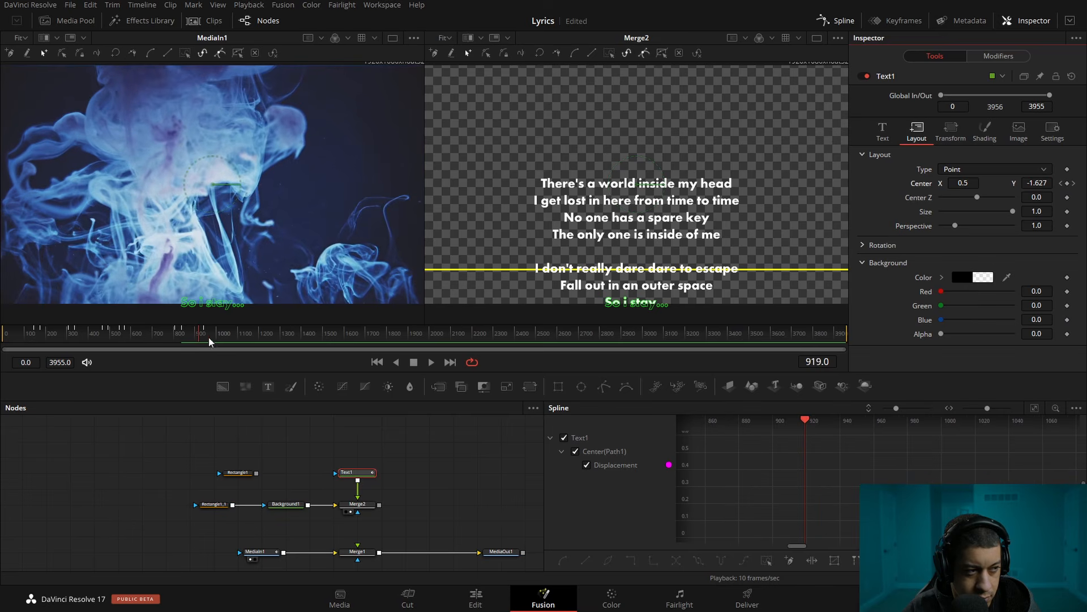
pyautogui.click(1073, 183)
pyautogui.moveTo(1037, 183); pyautogui.dragTo(1047, 183)
pyautogui.press('space')
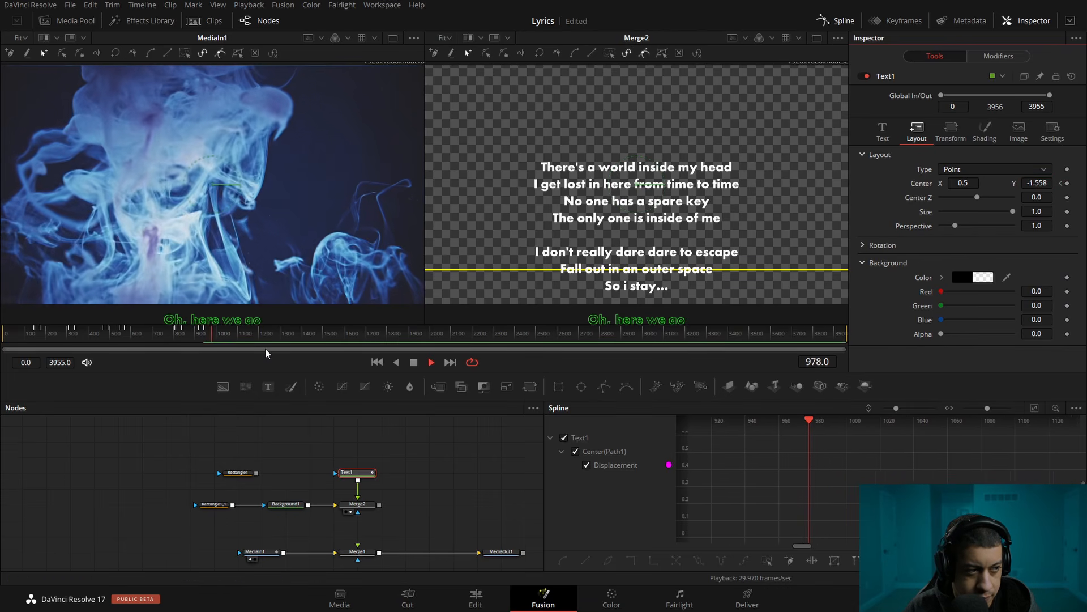
# Keyframe Text1's center at frame 1058 for "So i stay..." with Y -1.488, adding a hold keyframe at frame 1033
pyautogui.click(232, 335)
pyautogui.moveTo(231, 335); pyautogui.dragTo(226, 336)
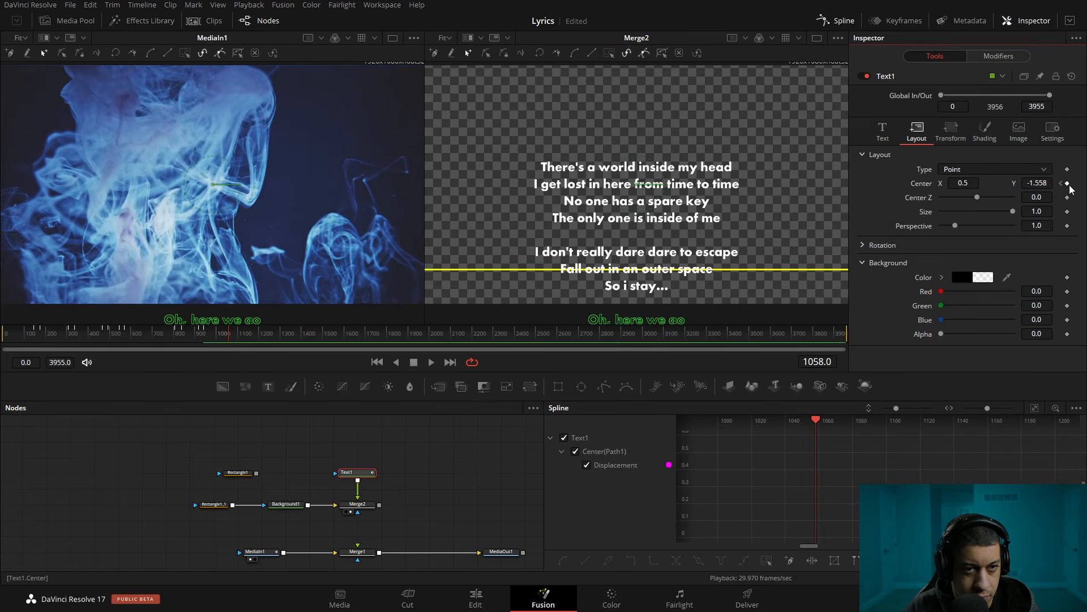
pyautogui.click(225, 339)
pyautogui.click(225, 335)
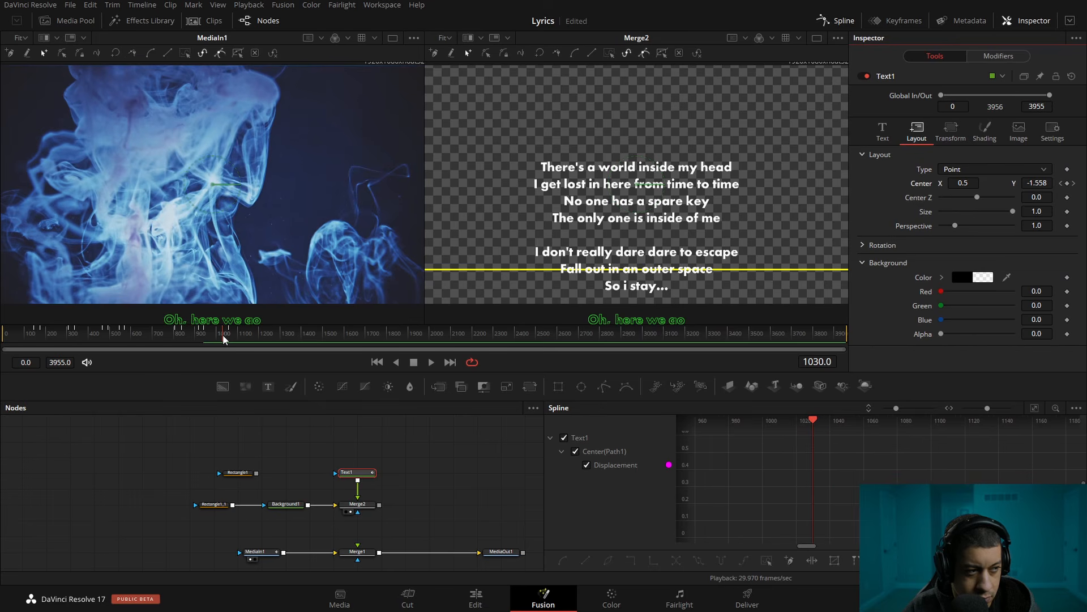
pyautogui.click(1073, 183)
pyautogui.moveTo(1037, 183); pyautogui.dragTo(1038, 183)
# Play the song past the "So i stay..." keyframe, stop playback and save the project
pyautogui.press('space')
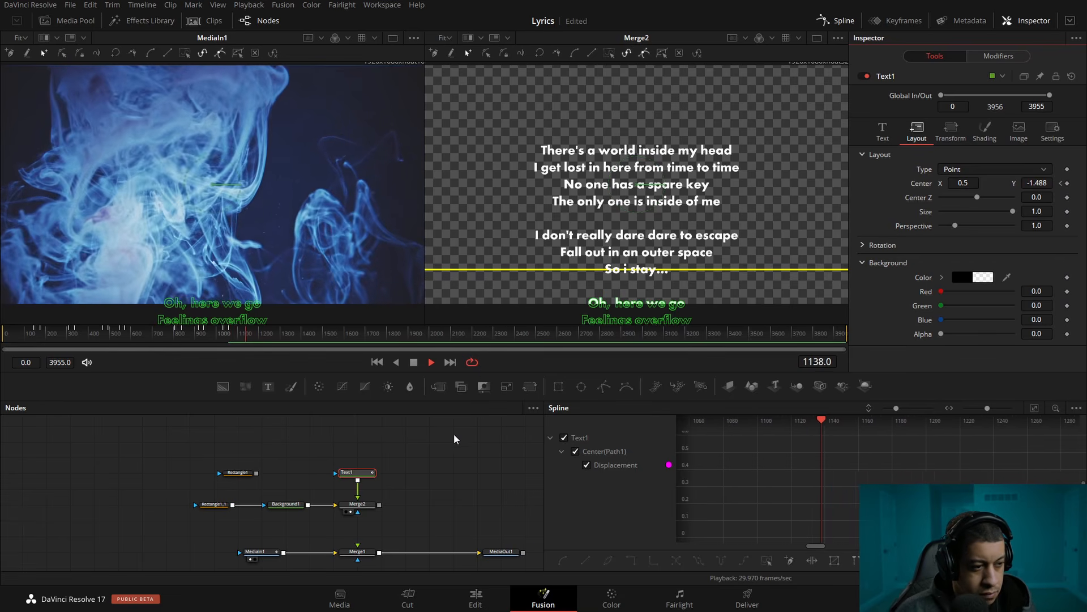
pyautogui.press('space')
pyautogui.hotkey('ctrl', 's')
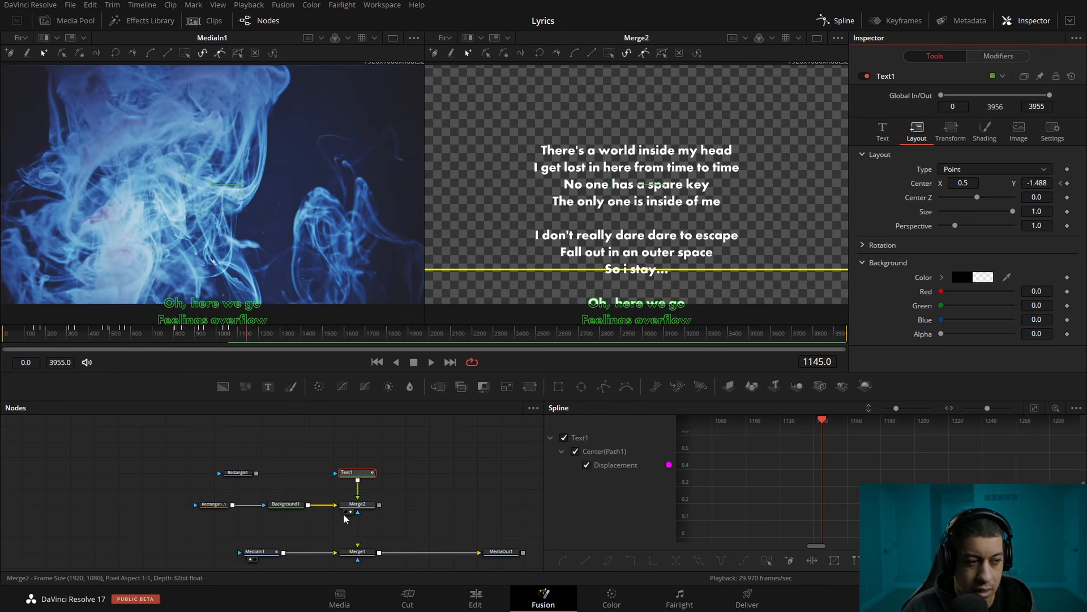
# Detach Text1 from Merge2, connect Rectangle1 as Text1's mask and set the guide-line nodes aside
pyautogui.click(362, 526)
pyautogui.moveTo(381, 520); pyautogui.dragTo(196, 500)
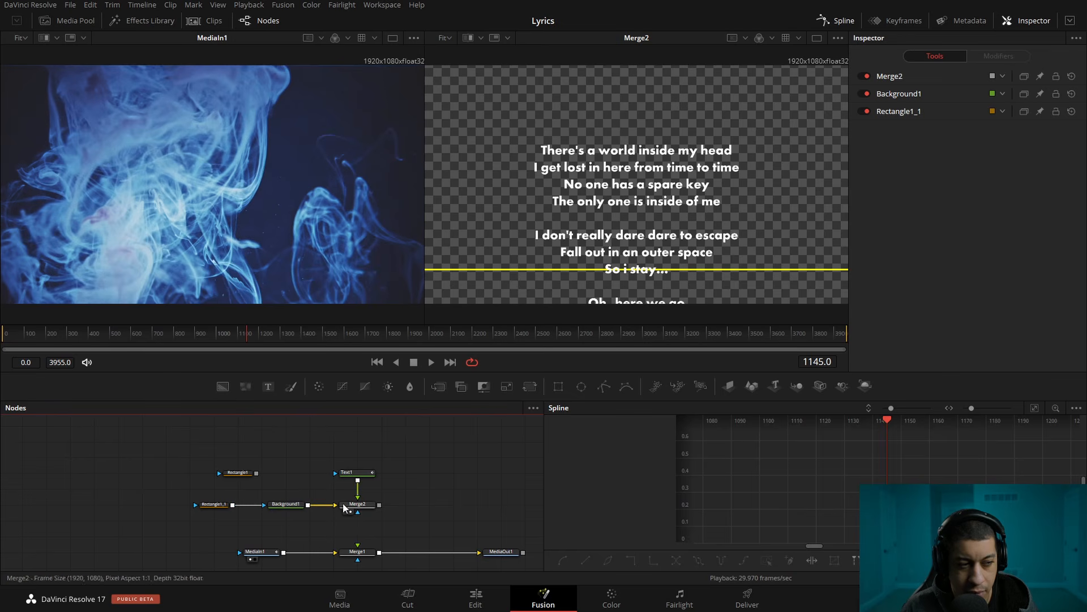
pyautogui.moveTo(417, 482); pyautogui.dragTo(417, 483)
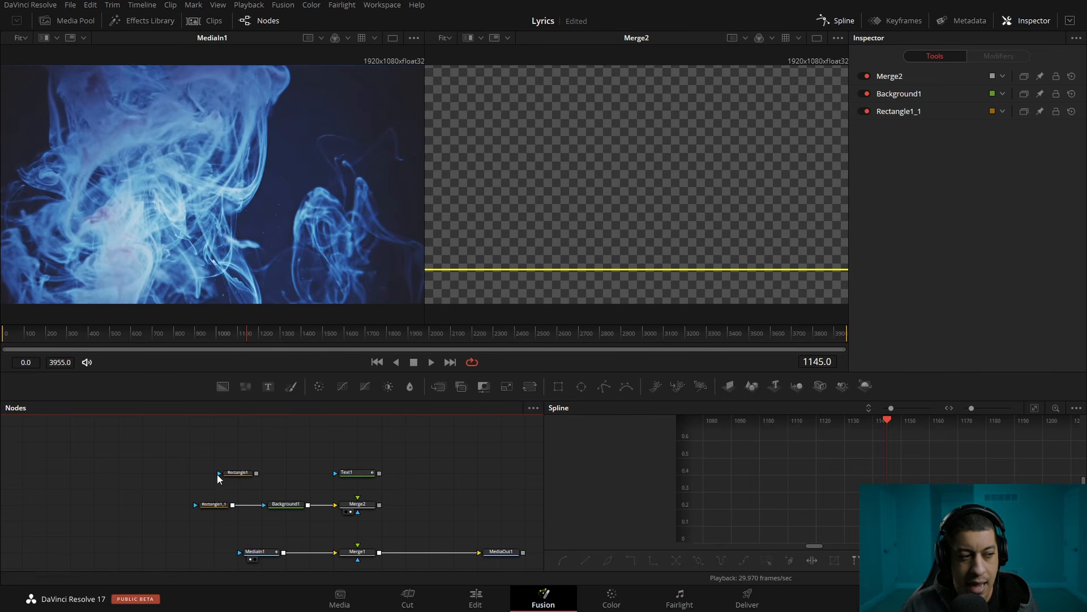
pyautogui.moveTo(256, 474); pyautogui.dragTo(345, 480)
pyautogui.moveTo(390, 520); pyautogui.dragTo(164, 497)
pyautogui.moveTo(347, 510); pyautogui.dragTo(250, 515)
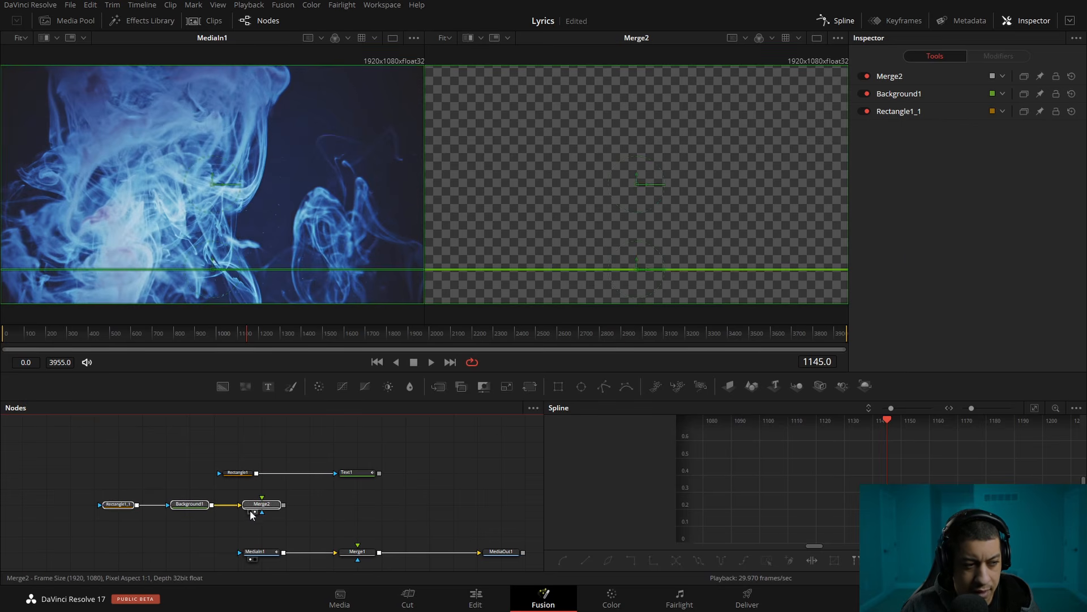
# Connect Text1 to Merge1 as its foreground and show MediaOut1 in the second viewer at frame 239
pyautogui.moveTo(379, 473); pyautogui.dragTo(358, 547)
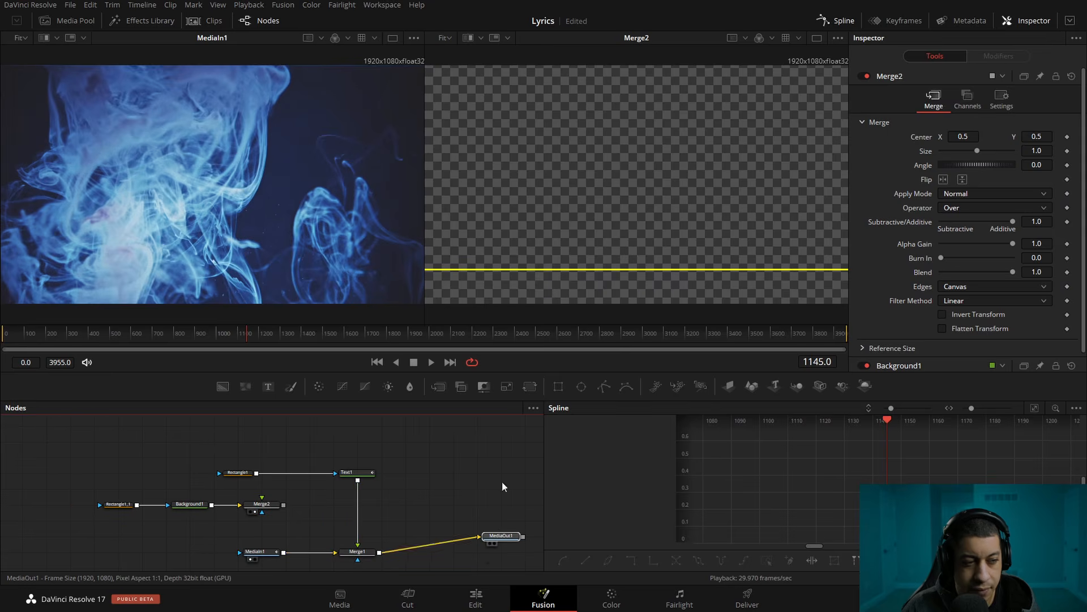
pyautogui.moveTo(502, 551); pyautogui.dragTo(583, 249)
pyautogui.click(55, 334)
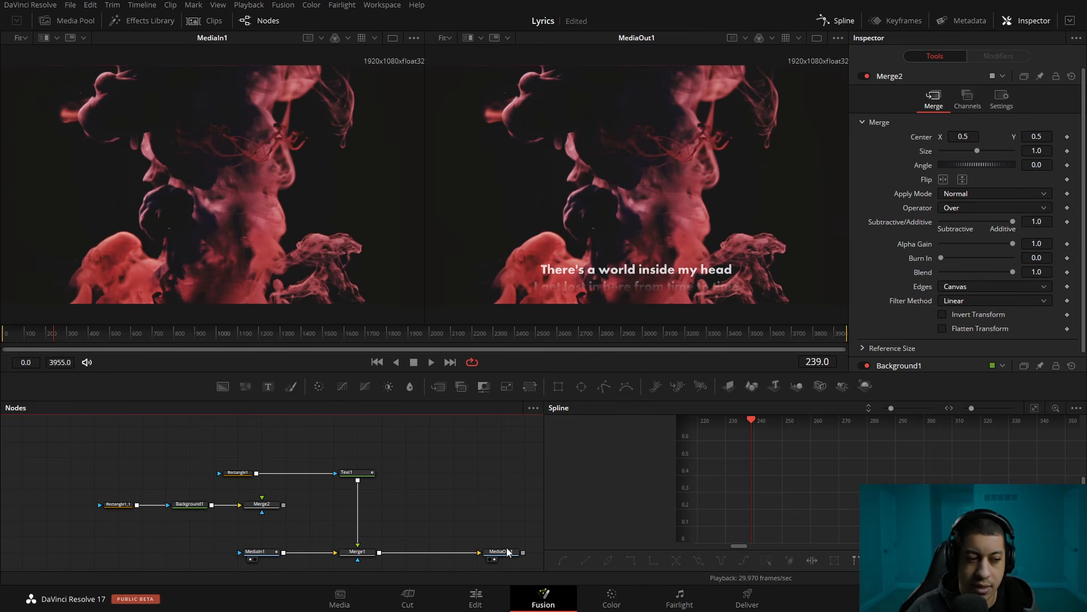
# Review the scrolling lyrics by playing the timeline full screen from its start on the Edit page
pyautogui.click(490, 606)
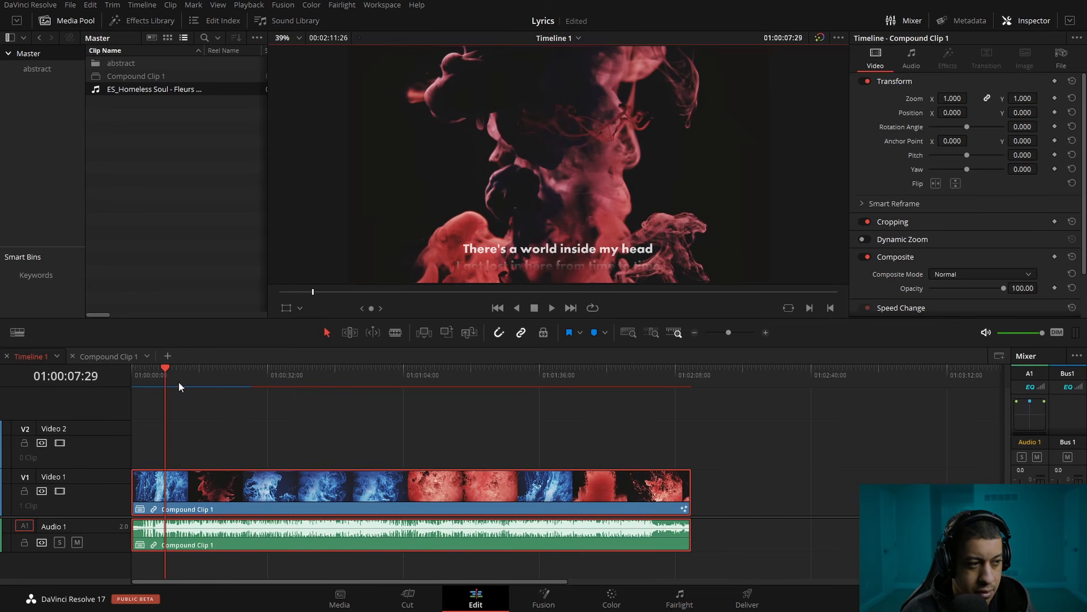
pyautogui.press('Home')
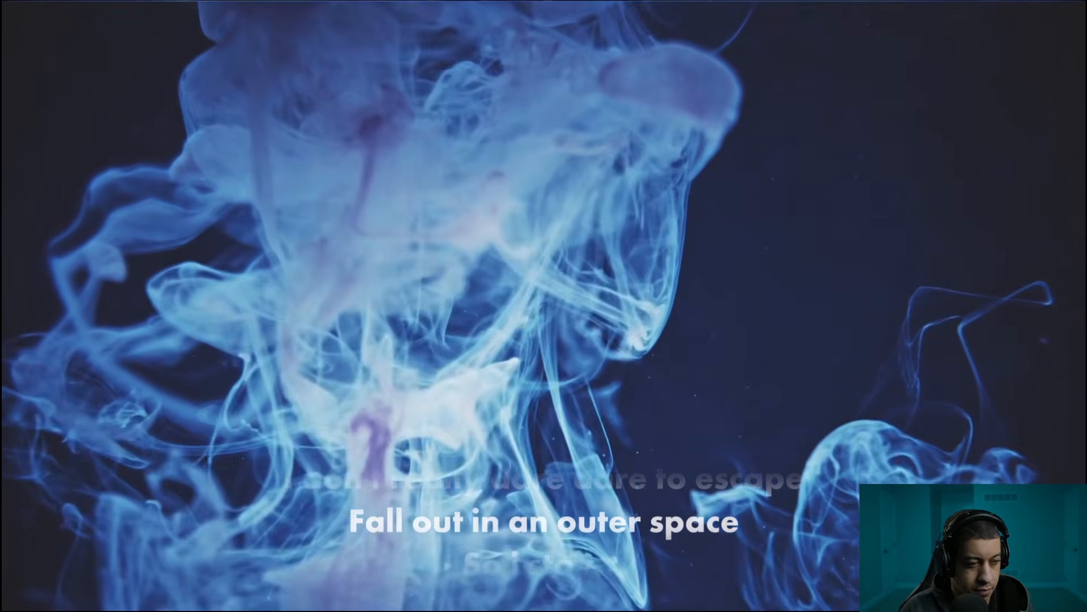
pyautogui.moveTo(491, 477)
pyautogui.click(546, 560)
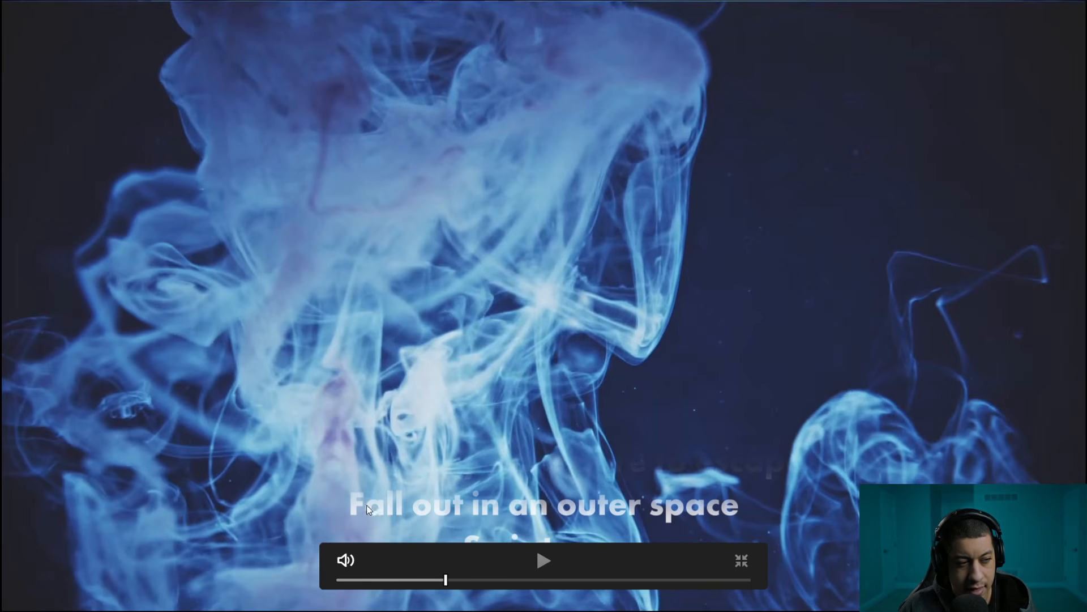
pyautogui.click(740, 558)
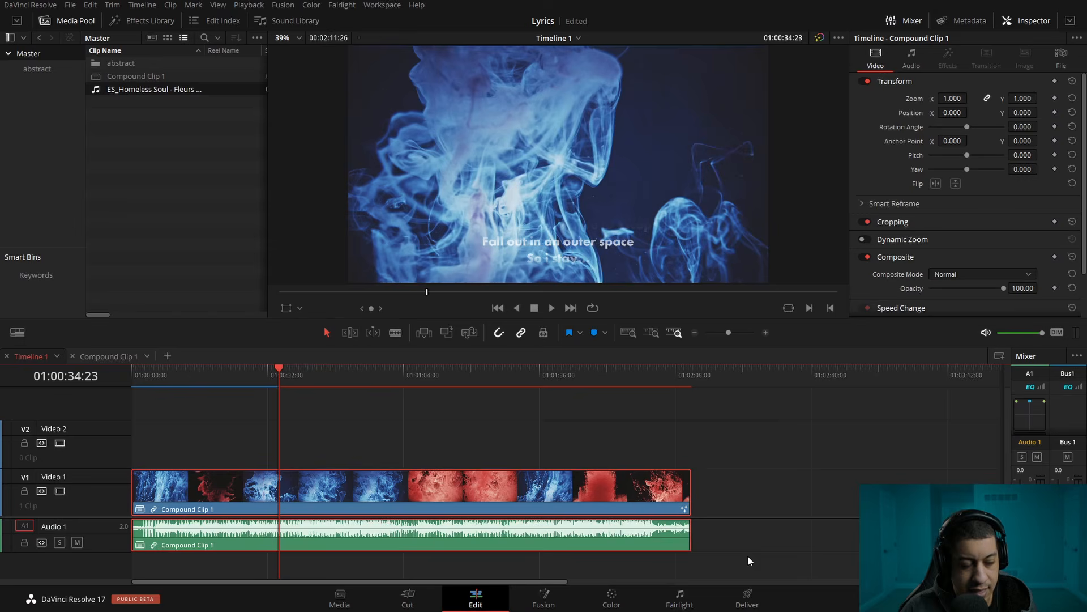
# Back on the Fusion page, enable Text1's shading element 2 and set its appearance to text fill
pyautogui.click(538, 601)
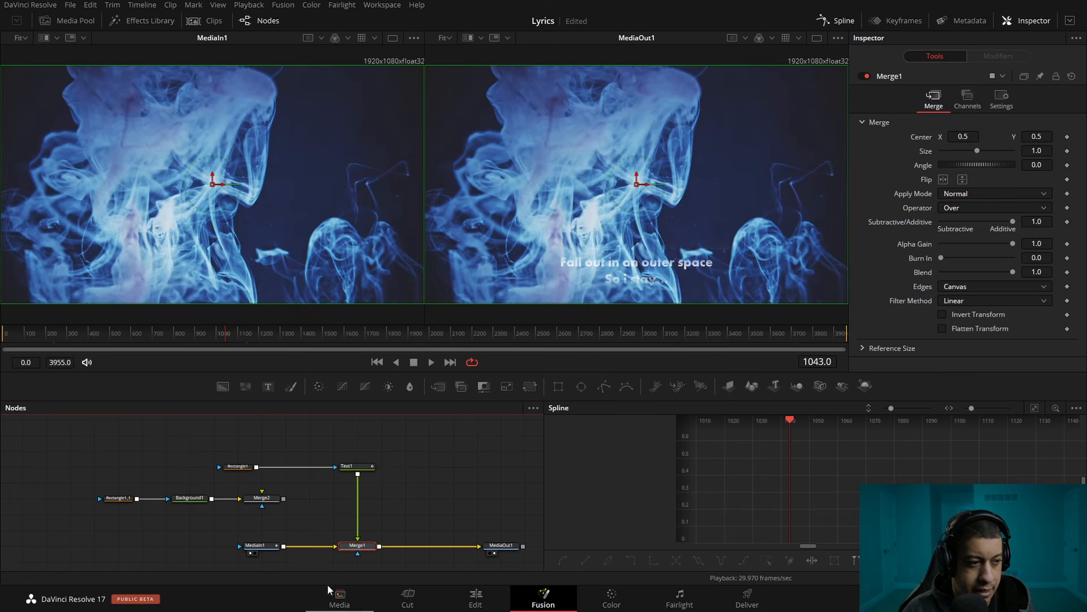
pyautogui.click(352, 470)
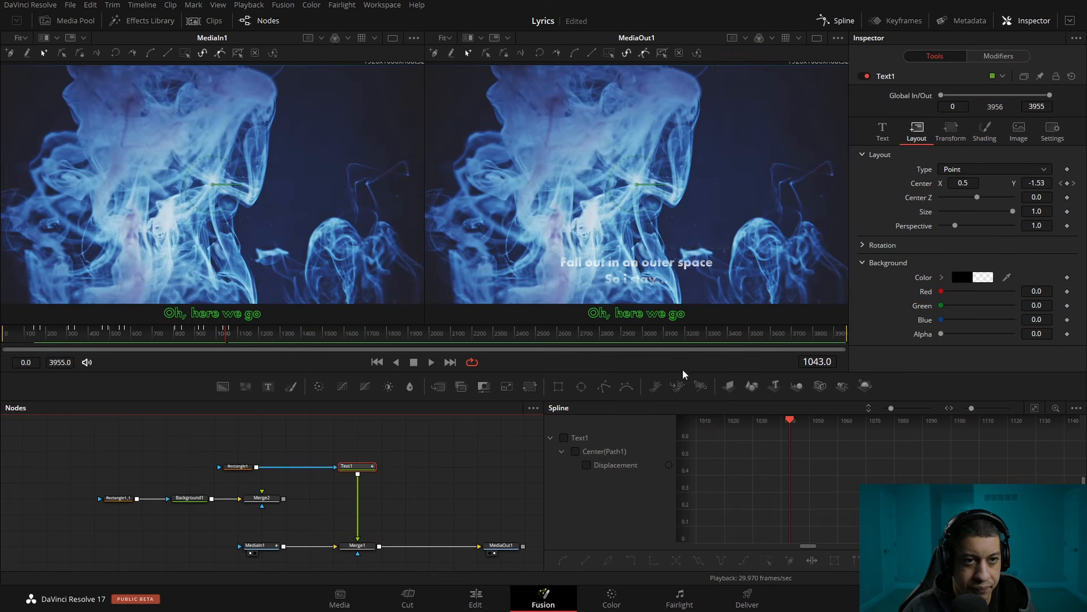
pyautogui.click(980, 134)
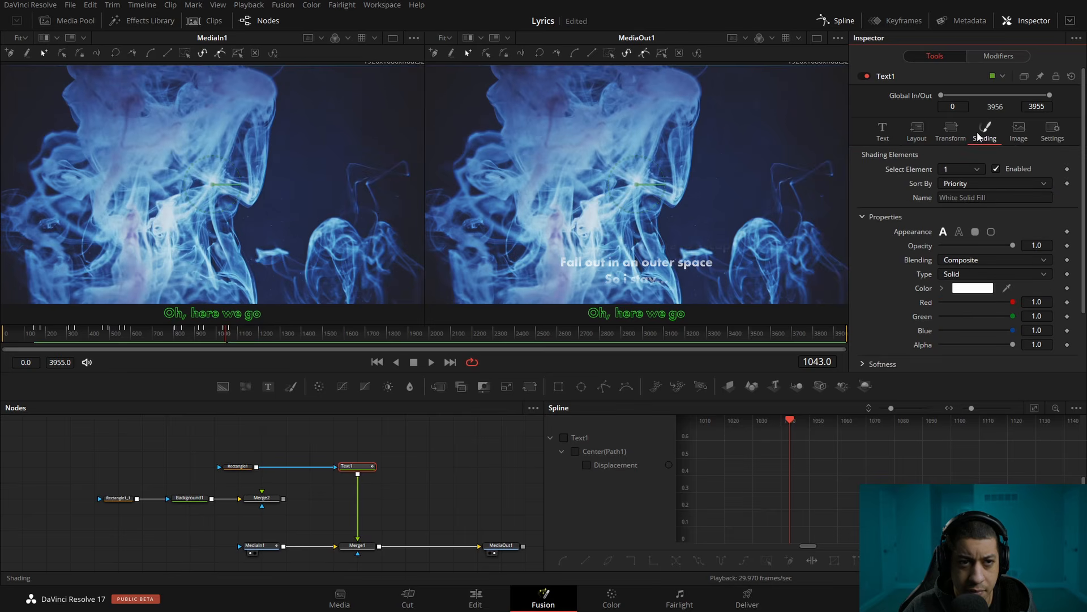
pyautogui.click(945, 169)
pyautogui.click(950, 196)
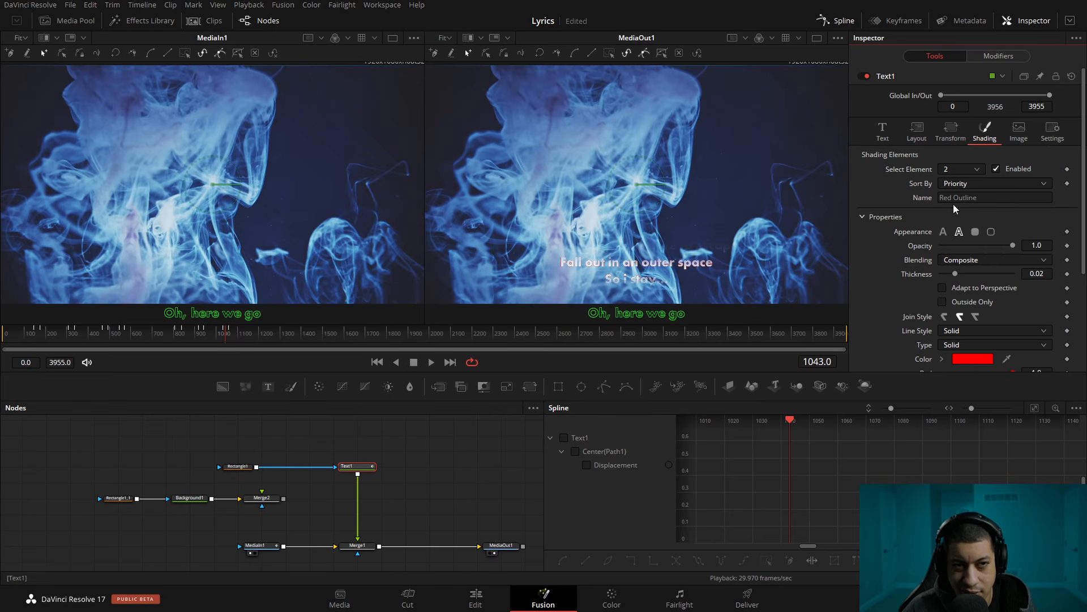
pyautogui.click(944, 232)
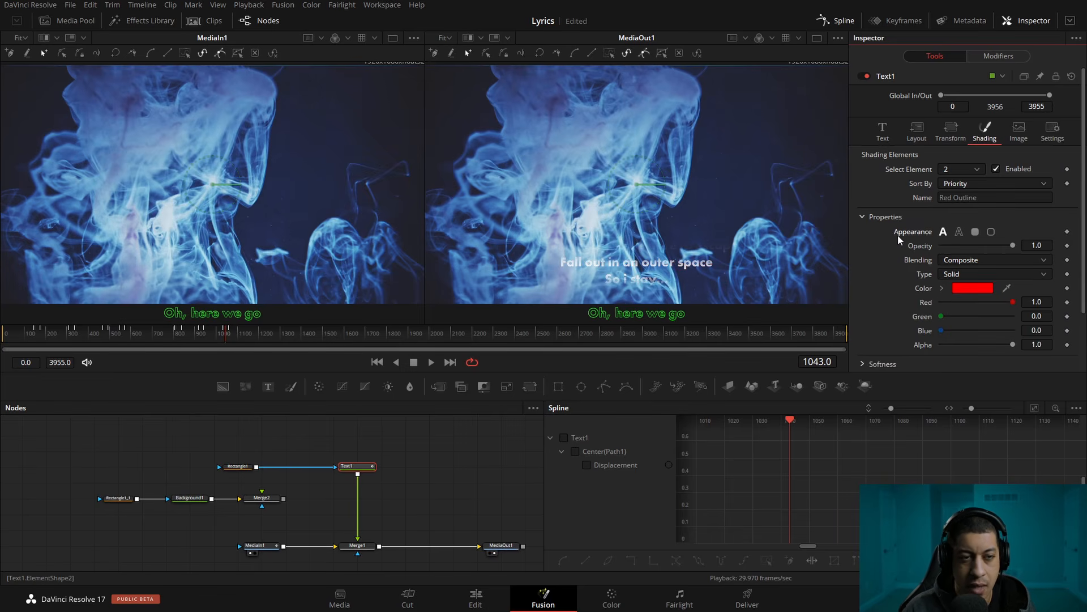
# Expand the Inspector to full height and set shading element 2's color to black
pyautogui.click(1069, 21)
pyautogui.click(969, 288)
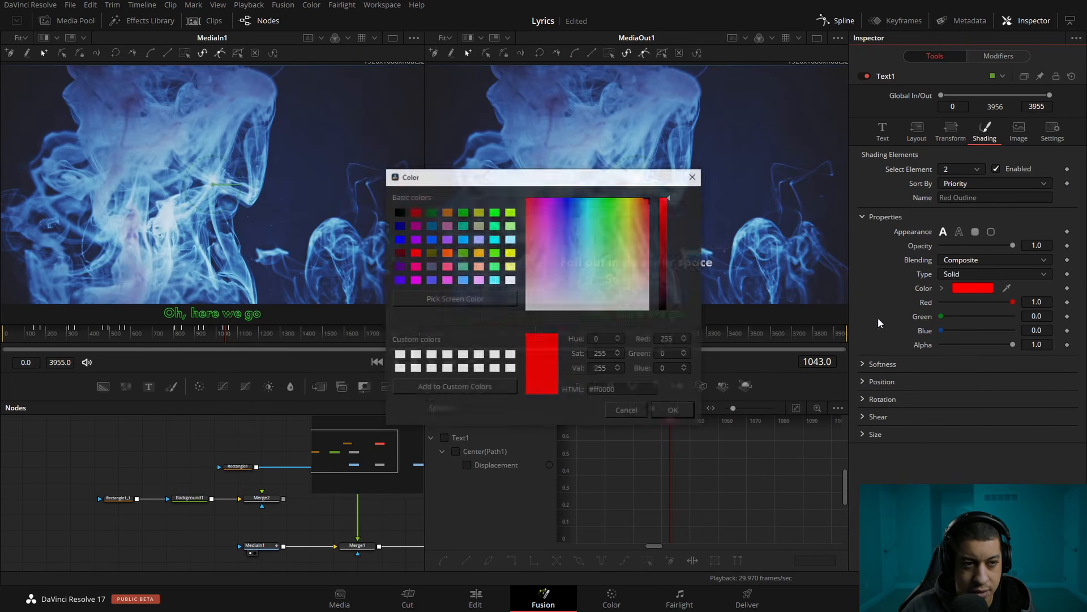
pyautogui.moveTo(664, 223); pyautogui.dragTo(664, 310)
pyautogui.click(674, 411)
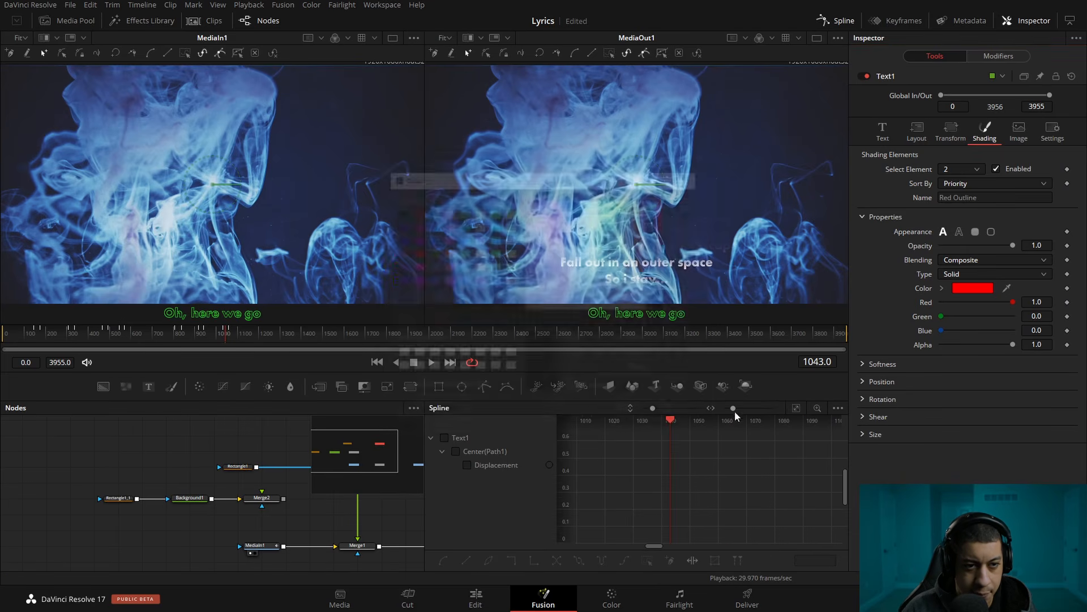
# Show element 2's position settings, disconnect Rectangle1's mask from Text1 and display Text1 enlarged in the second viewer
pyautogui.click(861, 381)
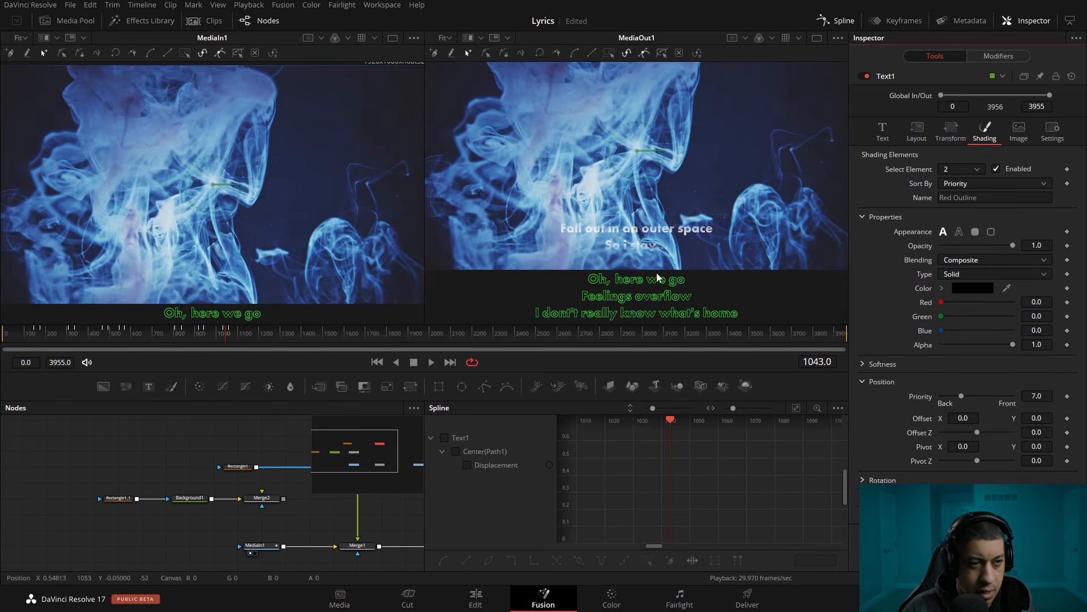
pyautogui.moveTo(290, 485); pyautogui.dragTo(187, 538)
pyautogui.click(231, 512)
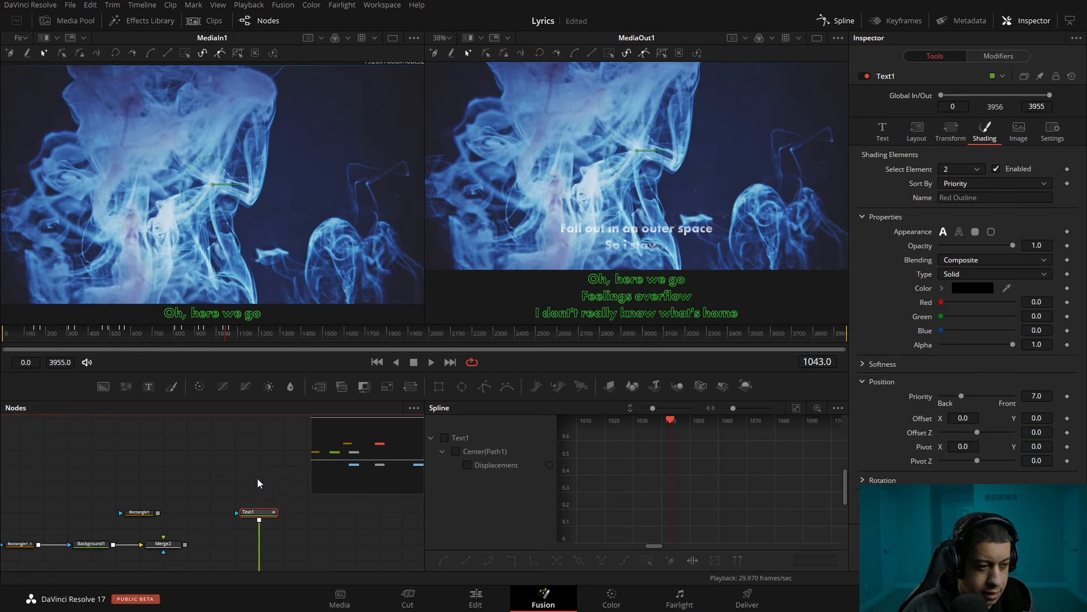
pyautogui.moveTo(259, 512); pyautogui.dragTo(704, 198)
pyautogui.scroll(10, 671, 212)
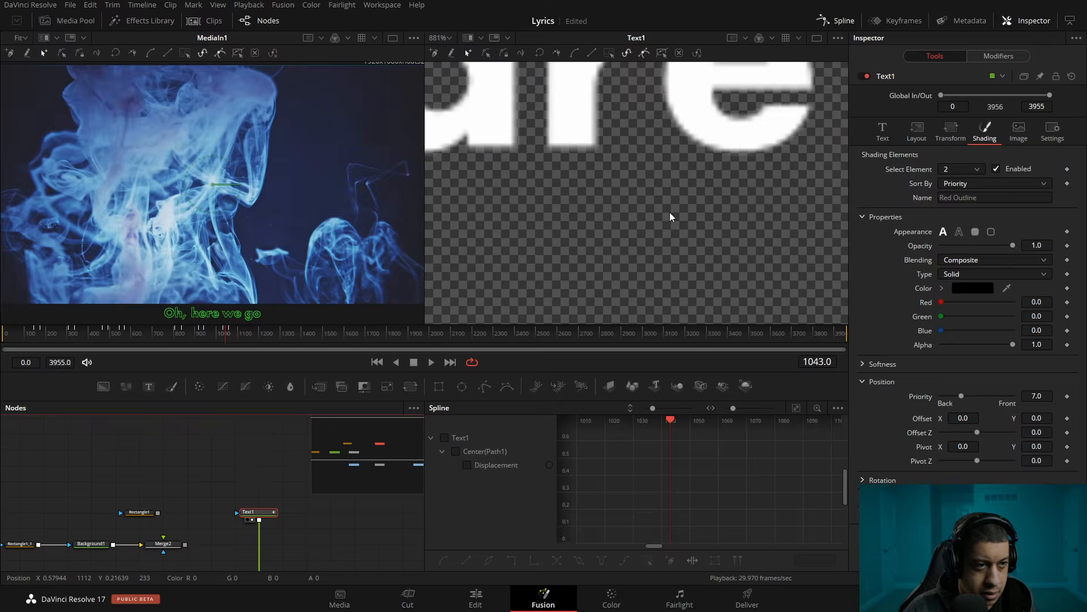
pyautogui.scroll(-2, 670, 211)
pyautogui.scroll(-2, 668, 210)
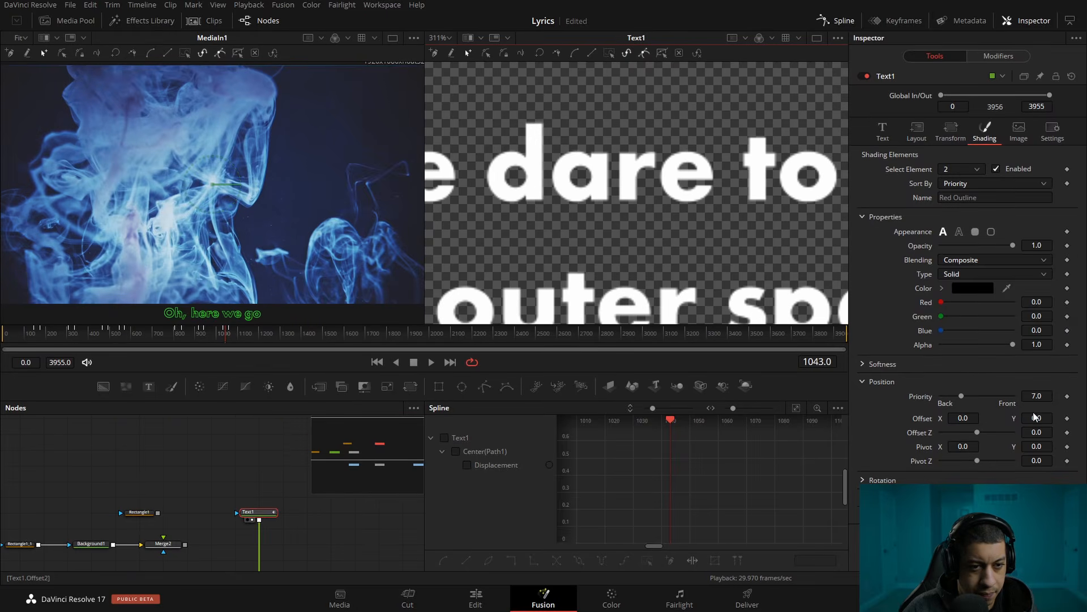
# Offset the black shading element by X 0.033 and Y -0.067, and set its softness to 1 in X and Y
pyautogui.moveTo(1036, 418); pyautogui.dragTo(1057, 423)
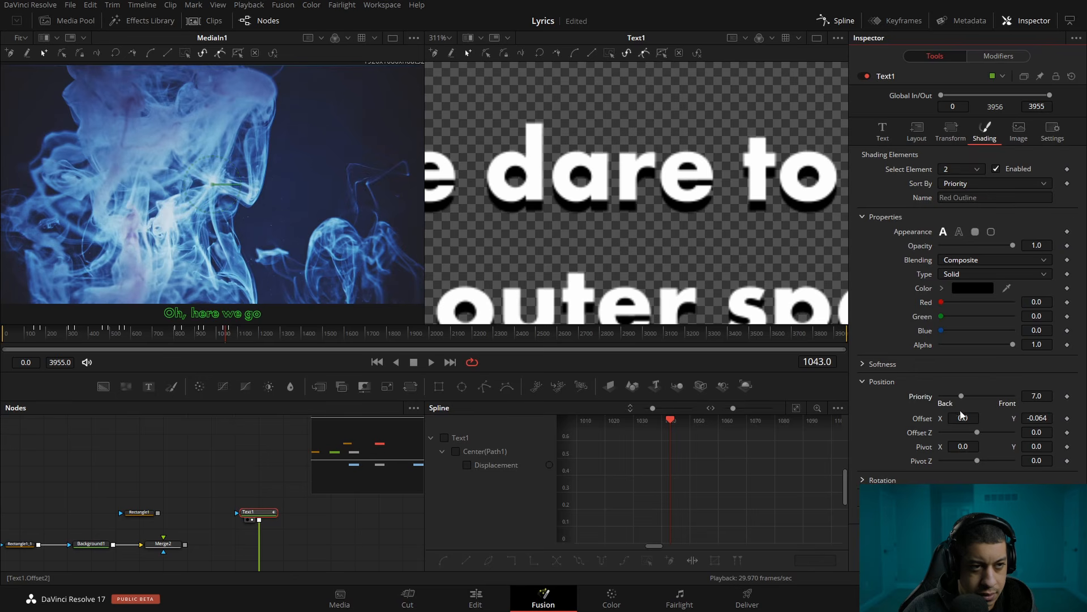
pyautogui.moveTo(963, 418); pyautogui.dragTo(1040, 419)
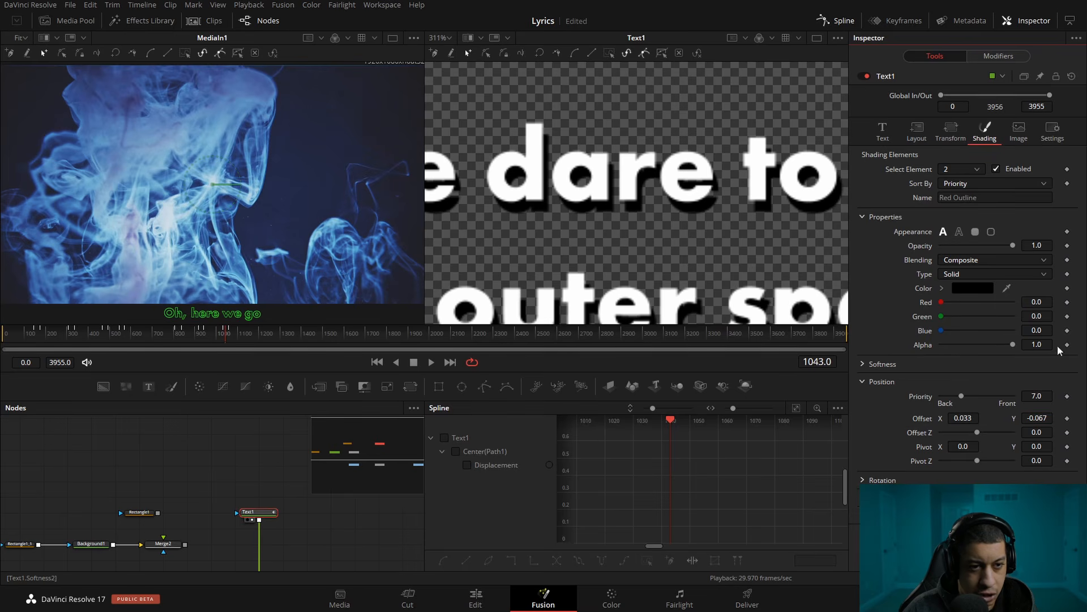
pyautogui.click(863, 364)
pyautogui.doubleClick(1034, 378)
pyautogui.write('1')
pyautogui.press('Tab')
pyautogui.write('1')
pyautogui.press('Return')
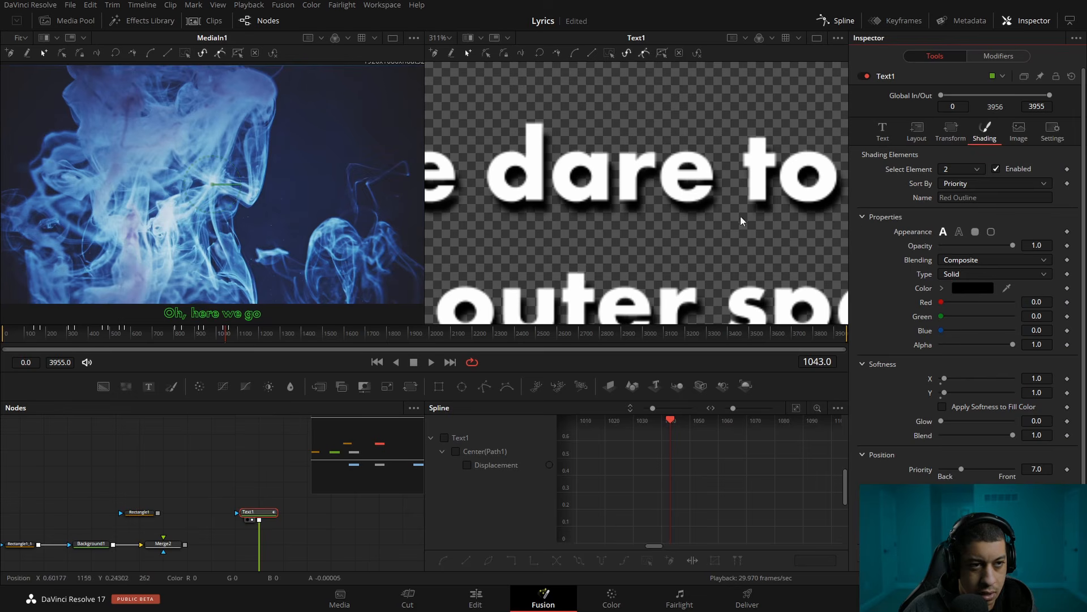
# Reconnect Rectangle1 to Text1 as its mask
pyautogui.moveTo(234, 516); pyautogui.dragTo(243, 475)
pyautogui.moveTo(168, 471); pyautogui.dragTo(254, 477)
pyautogui.moveTo(358, 499); pyautogui.dragTo(289, 546)
# Review the shadowed first lyric line full screen on the Edit page at 01:00:06:00
pyautogui.click(476, 598)
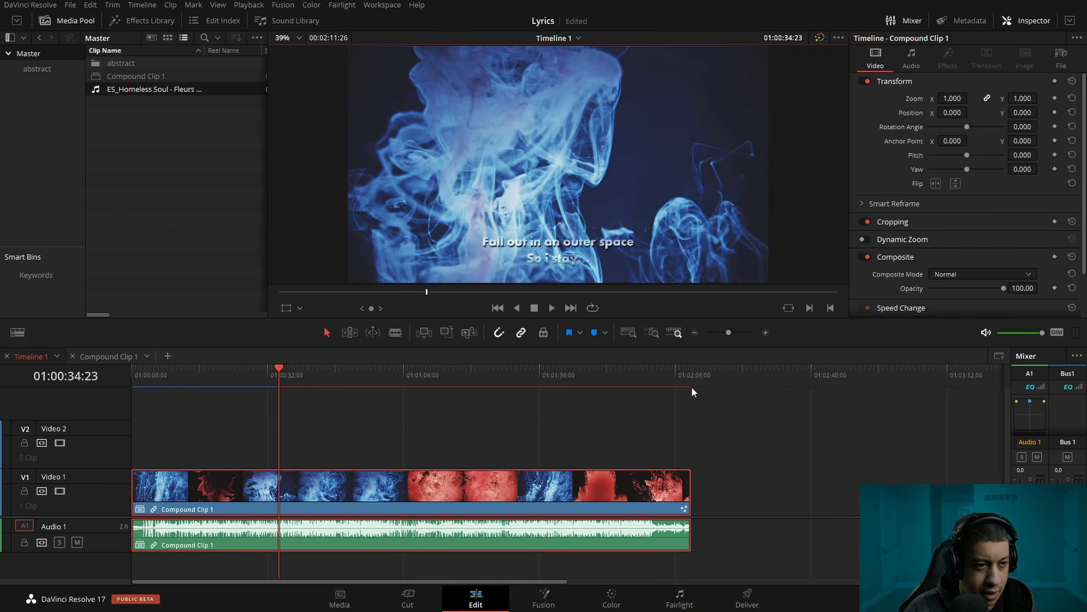
pyautogui.moveTo(182, 384); pyautogui.dragTo(158, 382)
pyautogui.hotkey('ctrl', 'f')
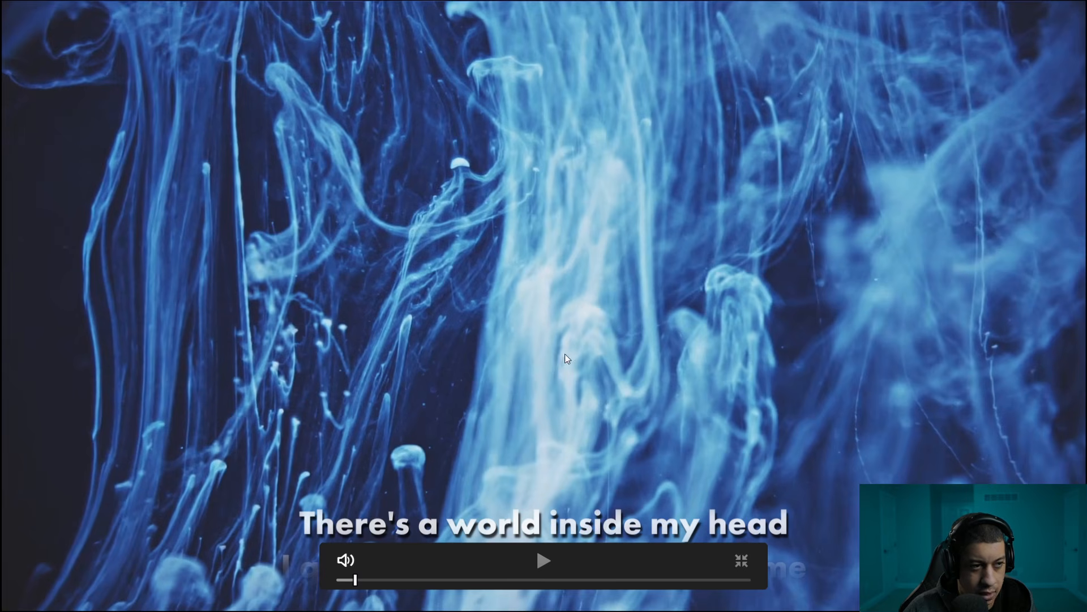
pyautogui.click(742, 561)
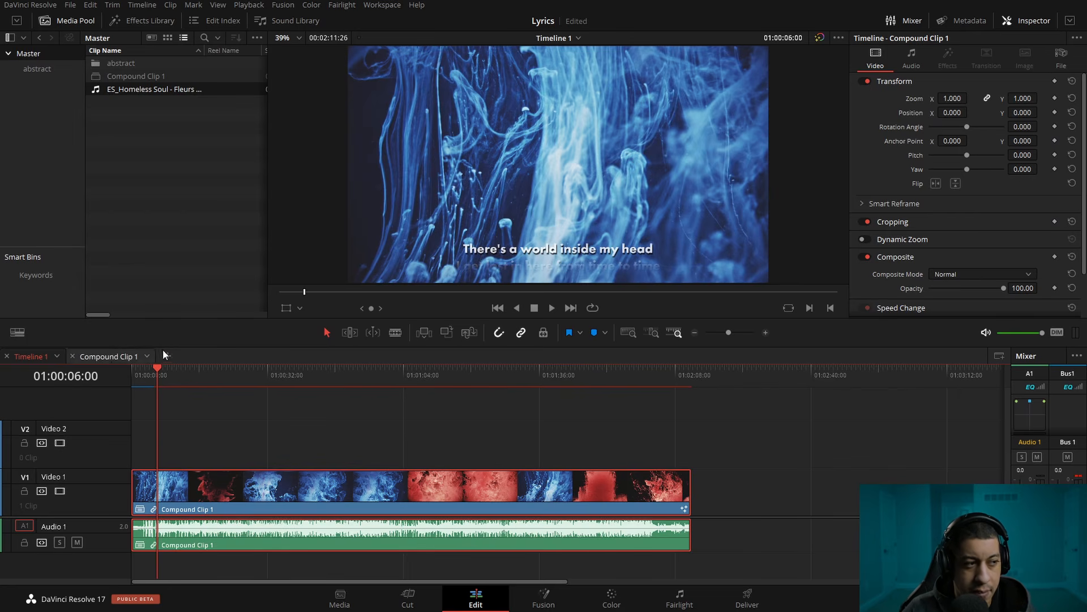
# Open Compound Clip 1's timeline, place the playhead on the red ink clip at 00:01:01:18 and switch to the Color page
pyautogui.click(111, 358)
pyautogui.click(397, 375)
pyautogui.click(394, 377)
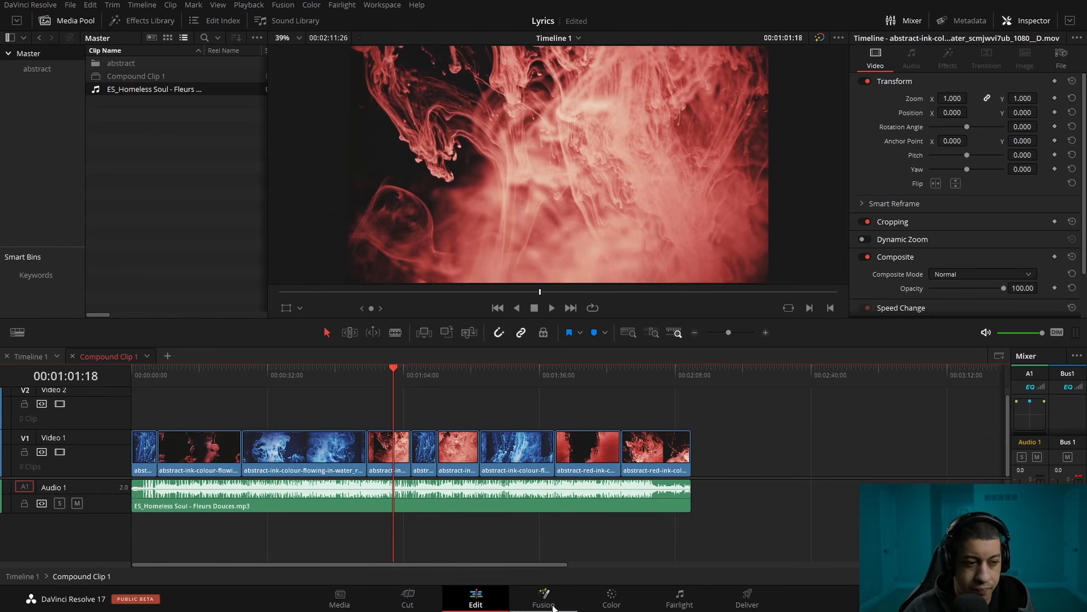
pyautogui.click(606, 604)
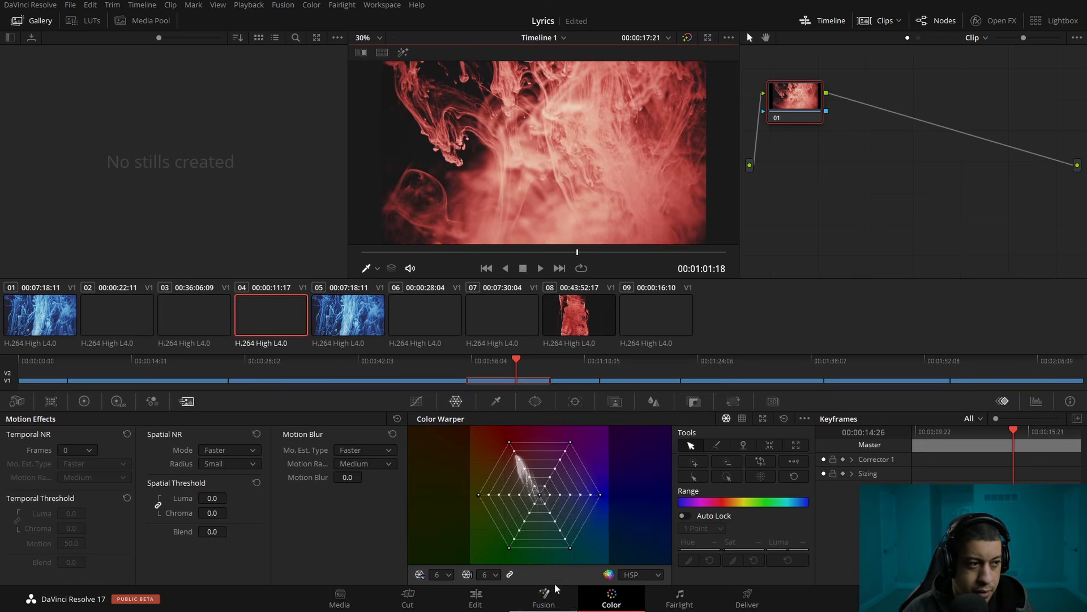
# Shift the red ink in clips 02 and 04 to blue with the Color Warper, using about hue 0.40 and saturation 1.27 on clip 02
pyautogui.click(115, 294)
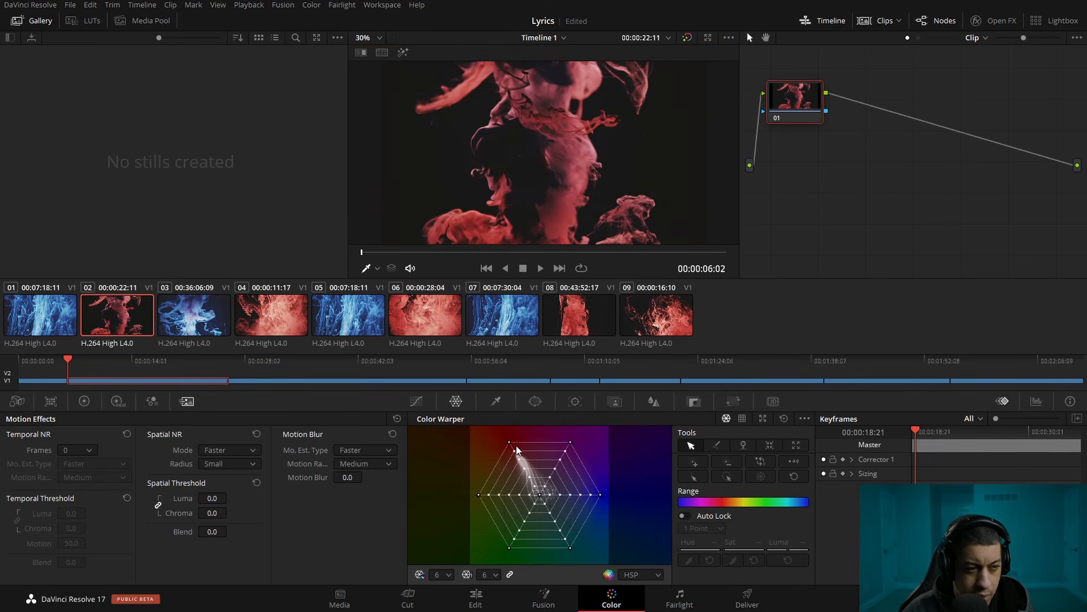
pyautogui.moveTo(511, 449); pyautogui.dragTo(606, 528)
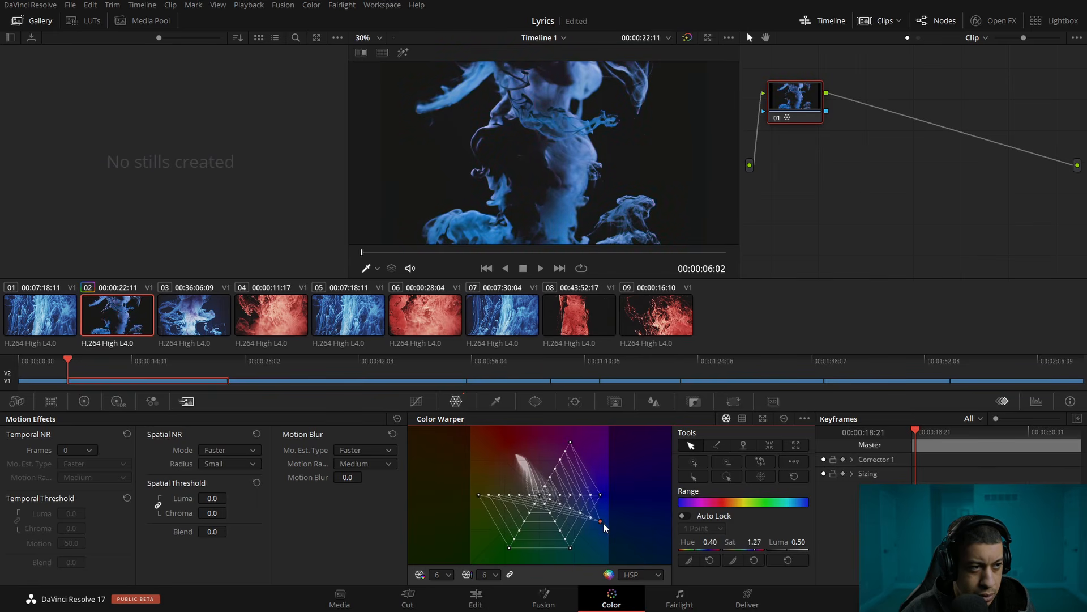
pyautogui.click(271, 320)
pyautogui.moveTo(512, 450); pyautogui.dragTo(603, 524)
# Recolor the red ink in clips 06, 08 and 09 to blue with the Color Warper, at hues of about 0.41, 0.40 and 0.45
pyautogui.click(425, 315)
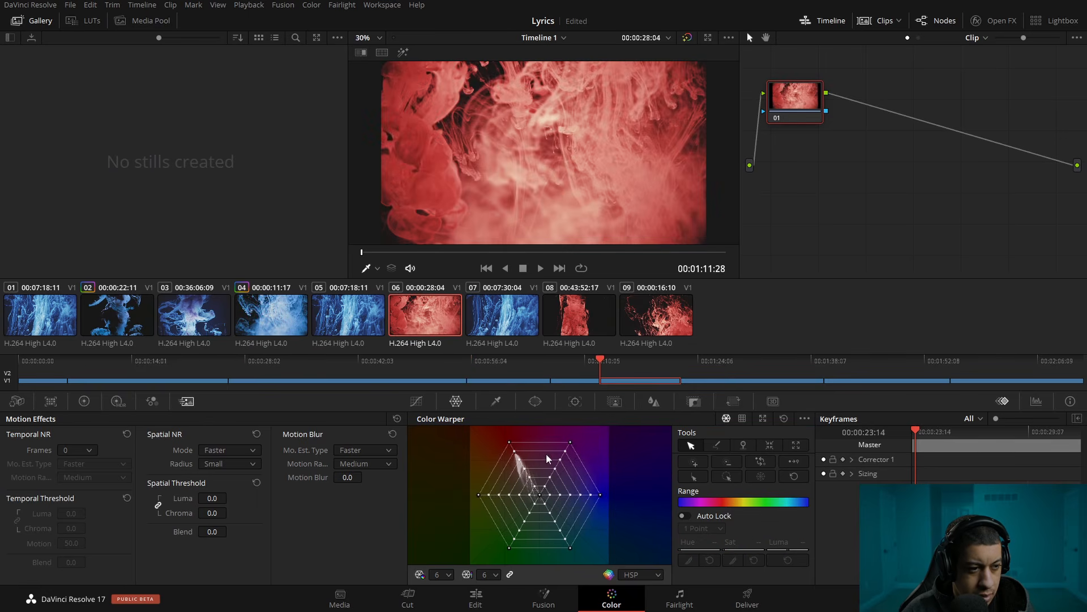
pyautogui.moveTo(509, 444); pyautogui.dragTo(597, 528)
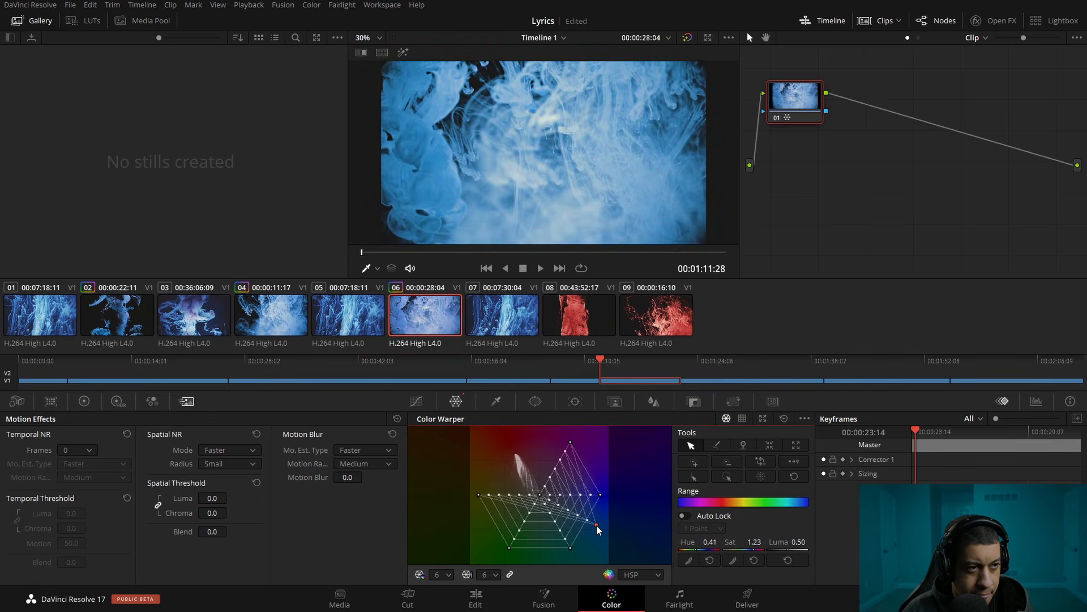
pyautogui.click(561, 311)
pyautogui.moveTo(512, 444); pyautogui.dragTo(602, 527)
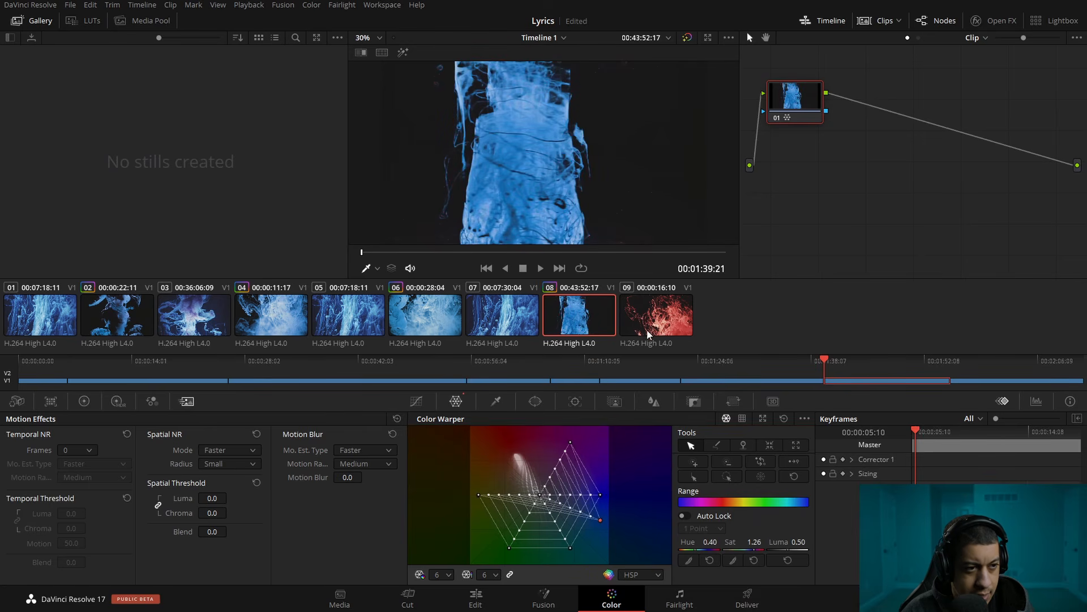
pyautogui.press('Down')
pyautogui.moveTo(508, 445); pyautogui.dragTo(586, 538)
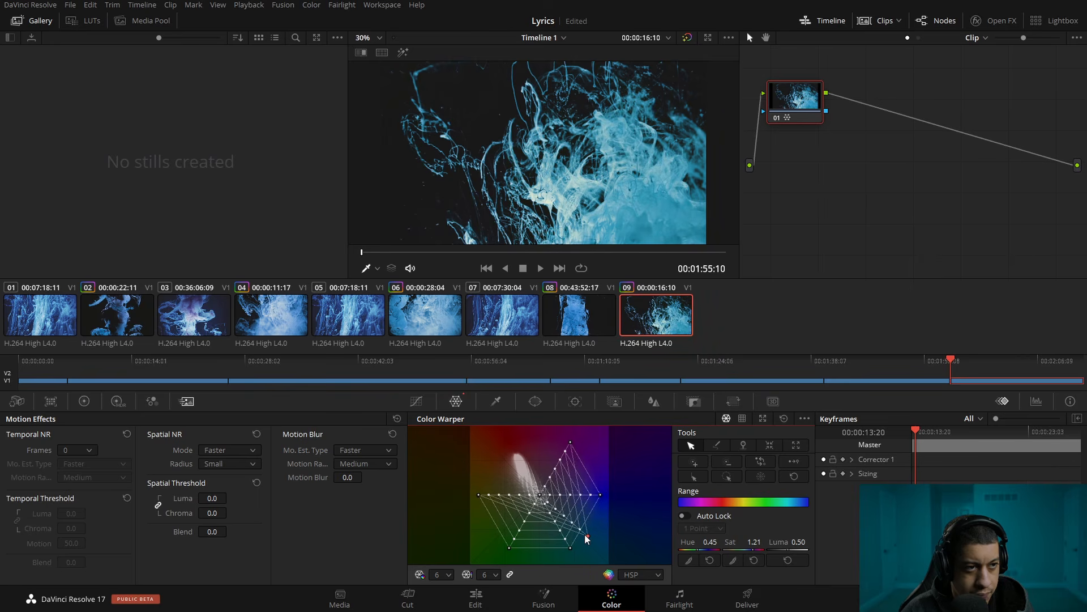
# Return to Timeline 1 on the Edit page and scrub through the recolored lyric video to about 01:02:02:04
pyautogui.click(476, 600)
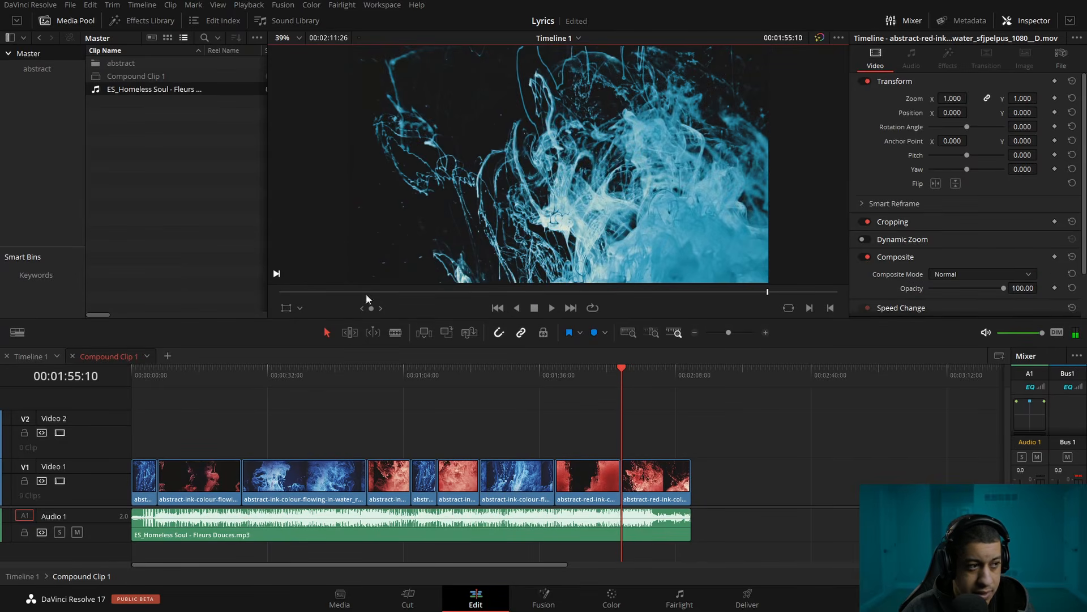
pyautogui.click(53, 360)
pyautogui.moveTo(261, 387); pyautogui.dragTo(651, 379)
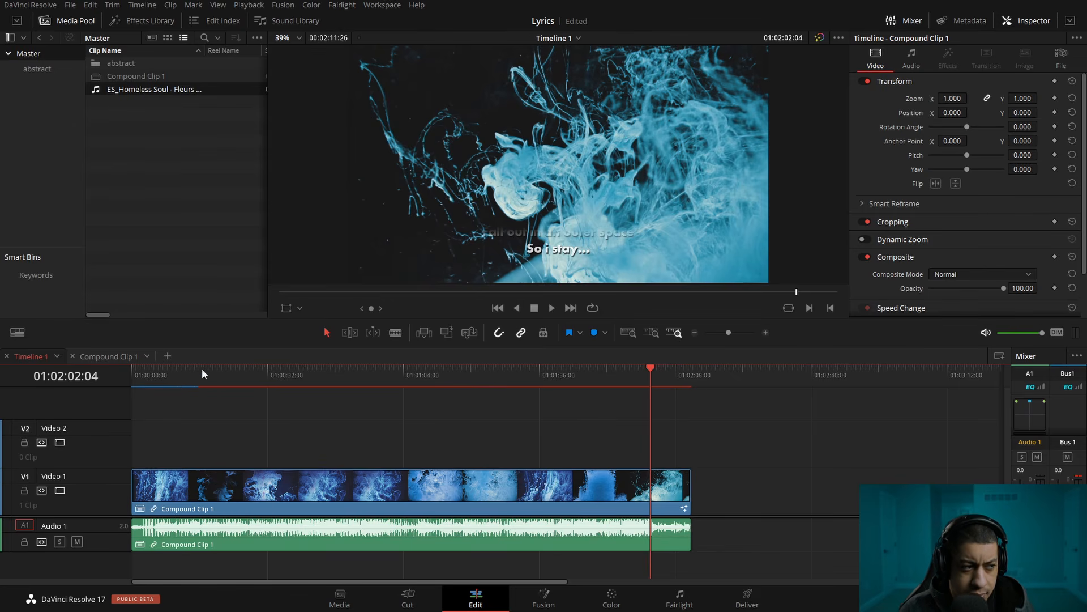
# Review the opening lyrics, scrub ahead to about 01:00:34:16, and play Timeline 1 from the beginning
pyautogui.moveTo(150, 379)
pyautogui.mouseDown()
pyautogui.moveTo(178, 392)
pyautogui.moveTo(158, 391)
pyautogui.mouseUp()
pyautogui.press('space')
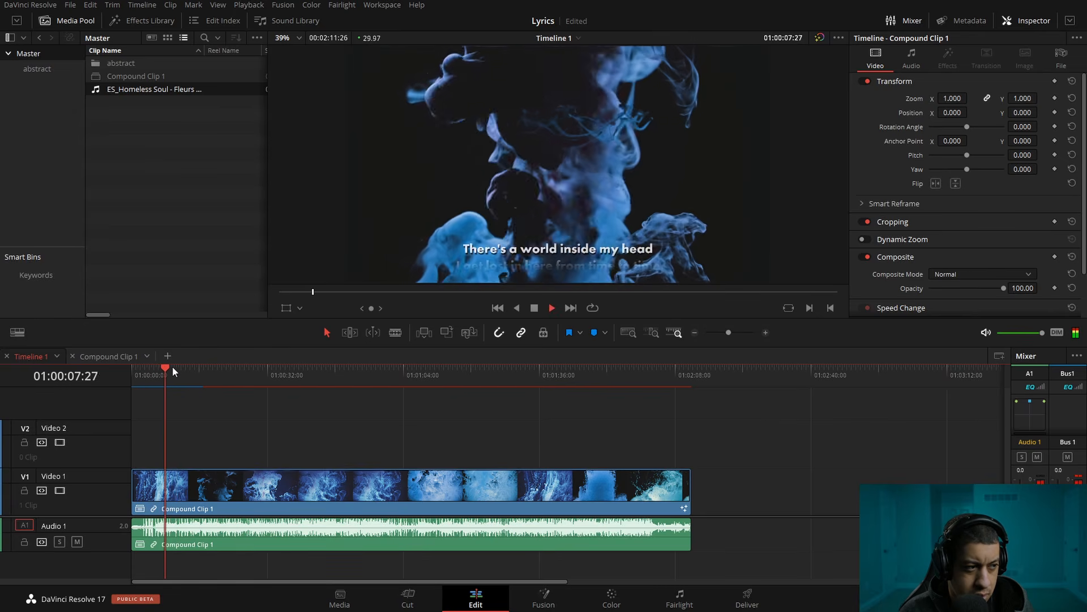
pyautogui.click(148, 374)
pyautogui.moveTo(148, 374); pyautogui.dragTo(278, 373)
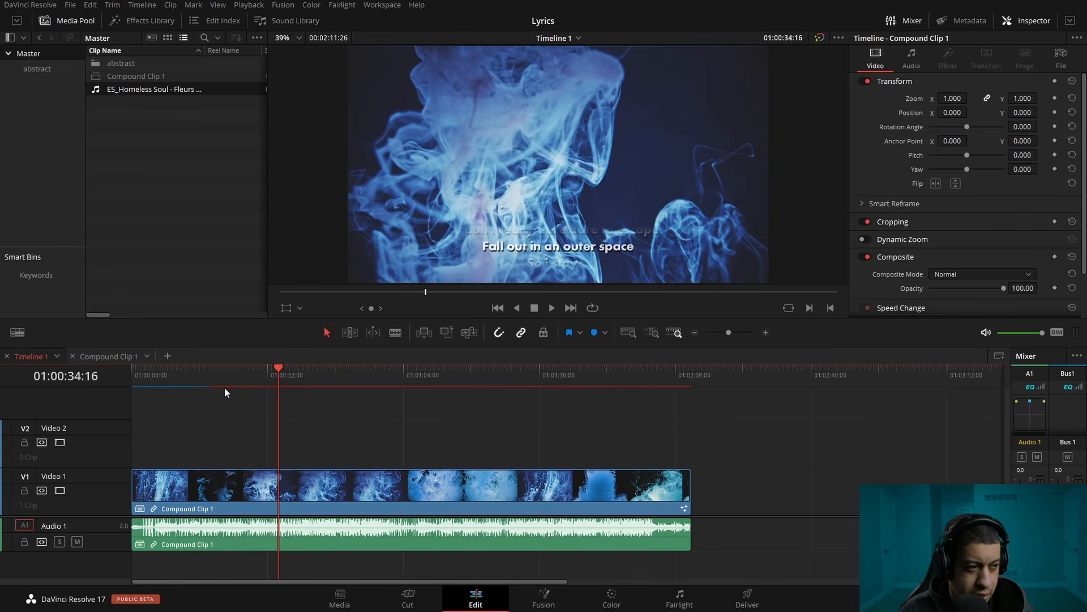
pyautogui.press('Home')
pyautogui.press('space')
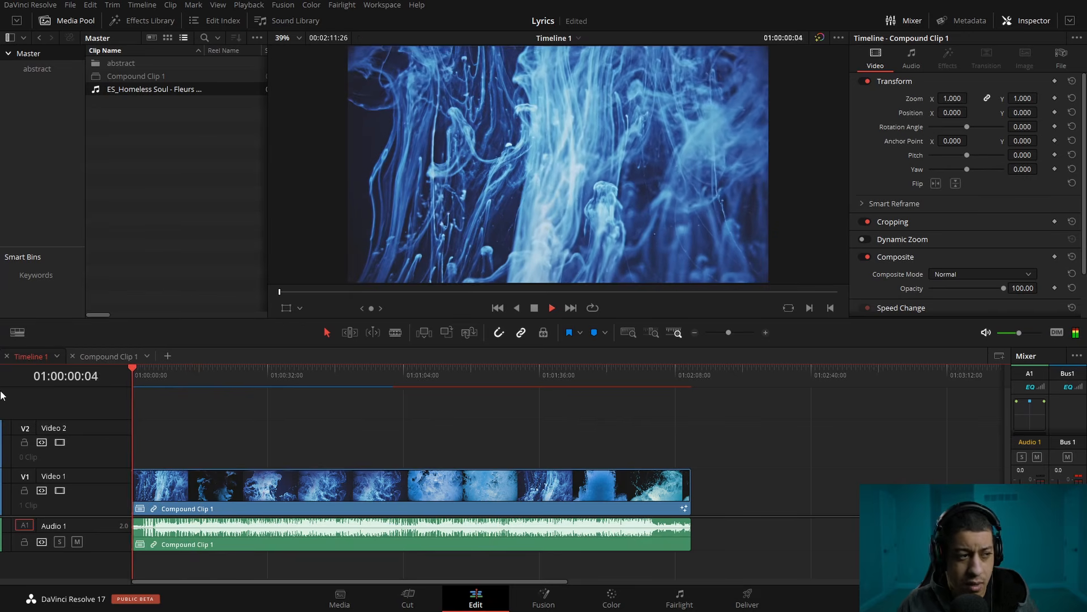